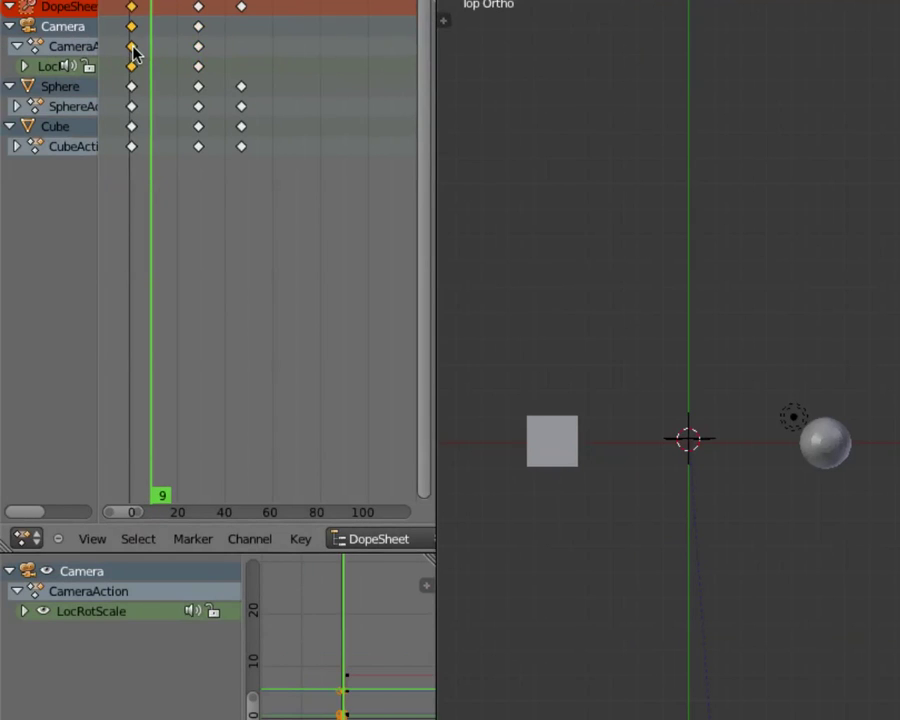
Delete the camera's keyframes at frame 30 in the Dope Sheet.
click(198, 48)
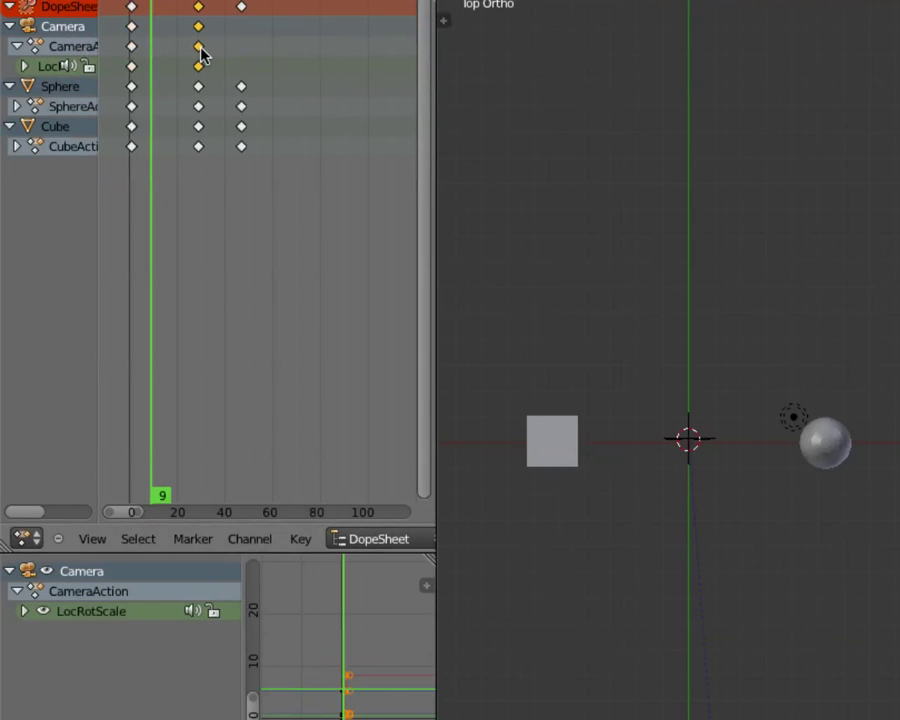
key(x)
click(200, 51)
Delete the camera's remaining frame-0 keyframes and scrub the timeline toward frame 3.
click(132, 47)
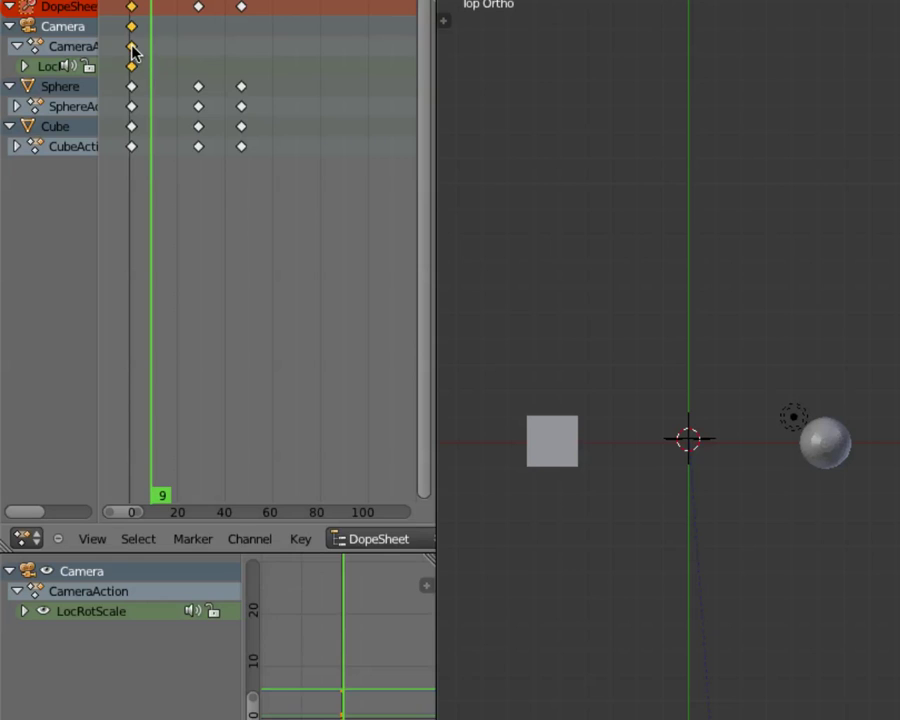
key(x)
right_click(132, 50)
key(x)
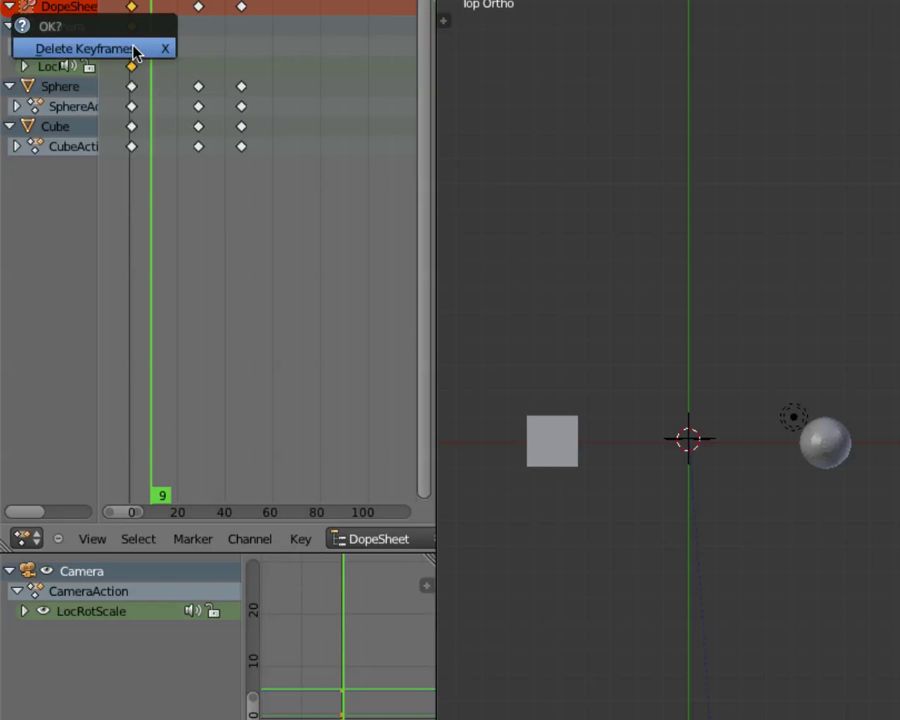
click(134, 50)
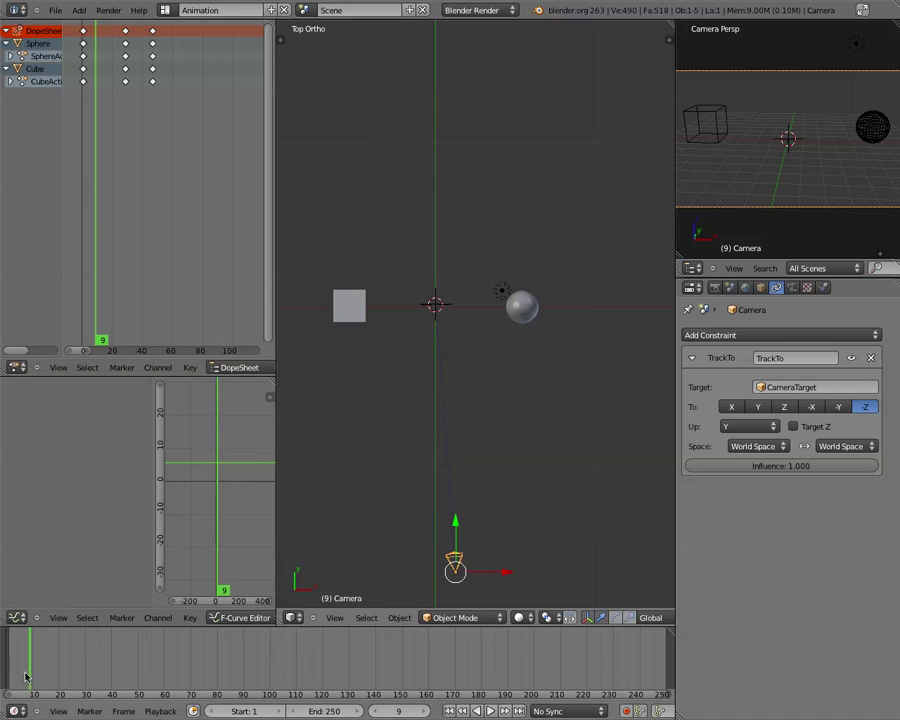
mouse_move(18, 672)
mouse_down()
mouse_move(52, 670)
mouse_move(13, 665)
mouse_up()
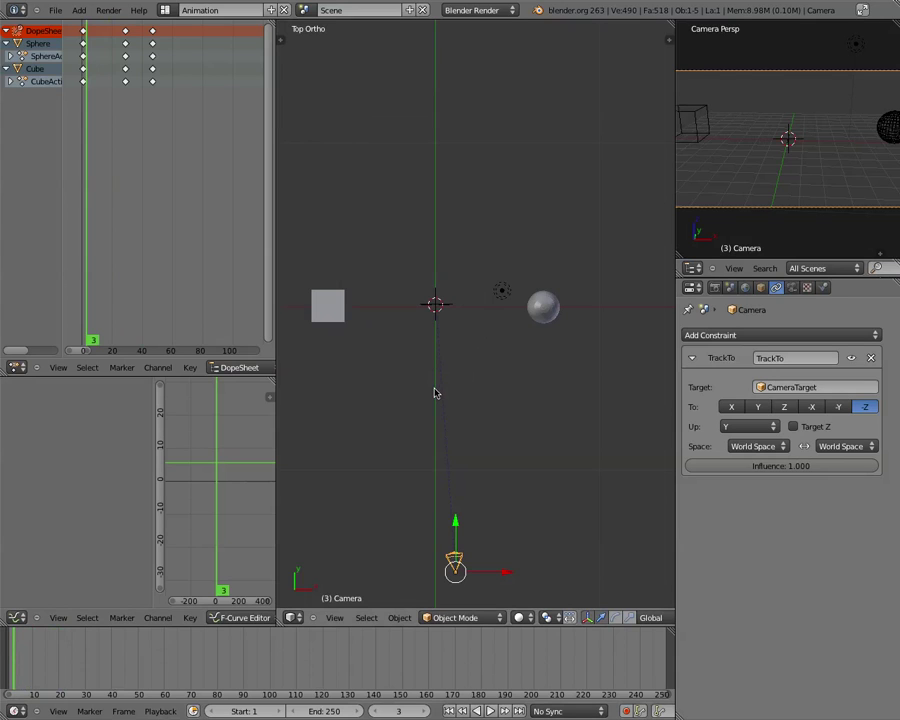
Place the 3D cursor below the scene centre and add a Path curve there.
click(435, 469)
click(78, 10)
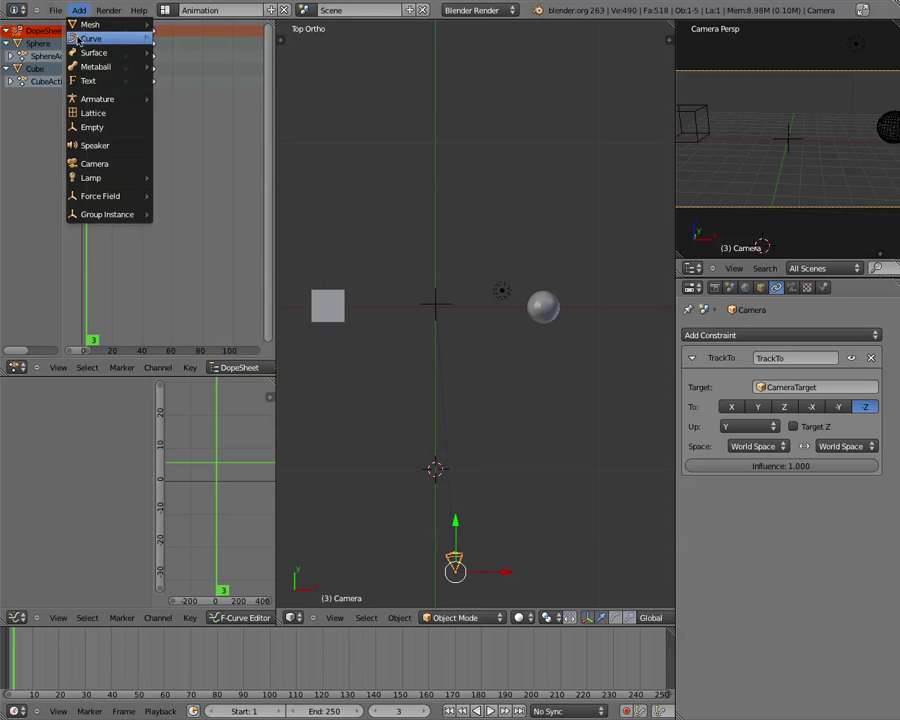
mouse_move(74, 38)
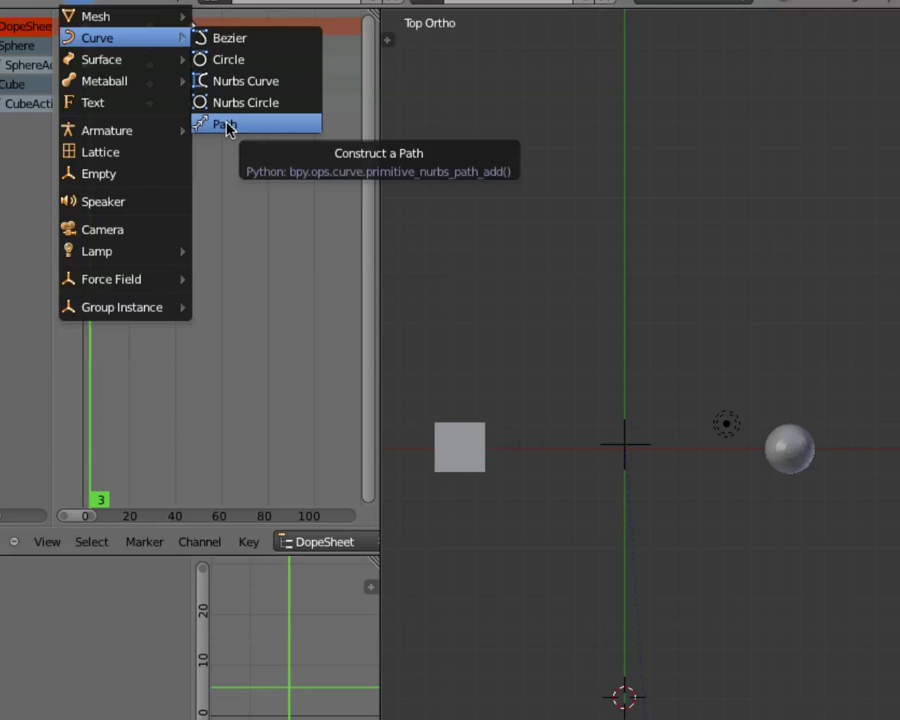
click(226, 124)
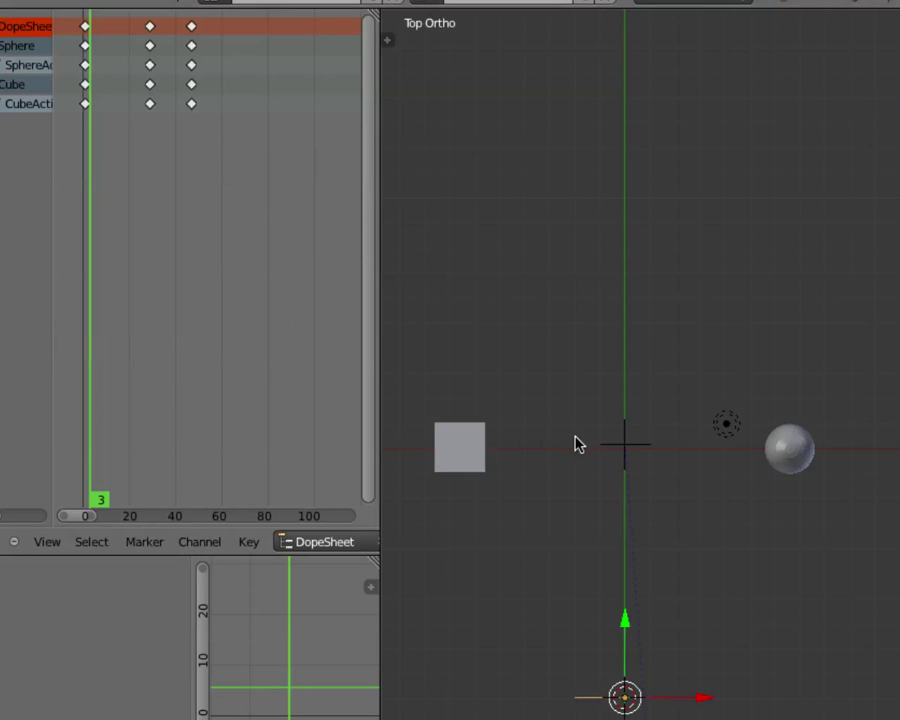
Move the new NURBS path along the Y axis.
shift+scroll(668, 505, down, 1)
shift+middle_drag(668, 505, 646, 234)
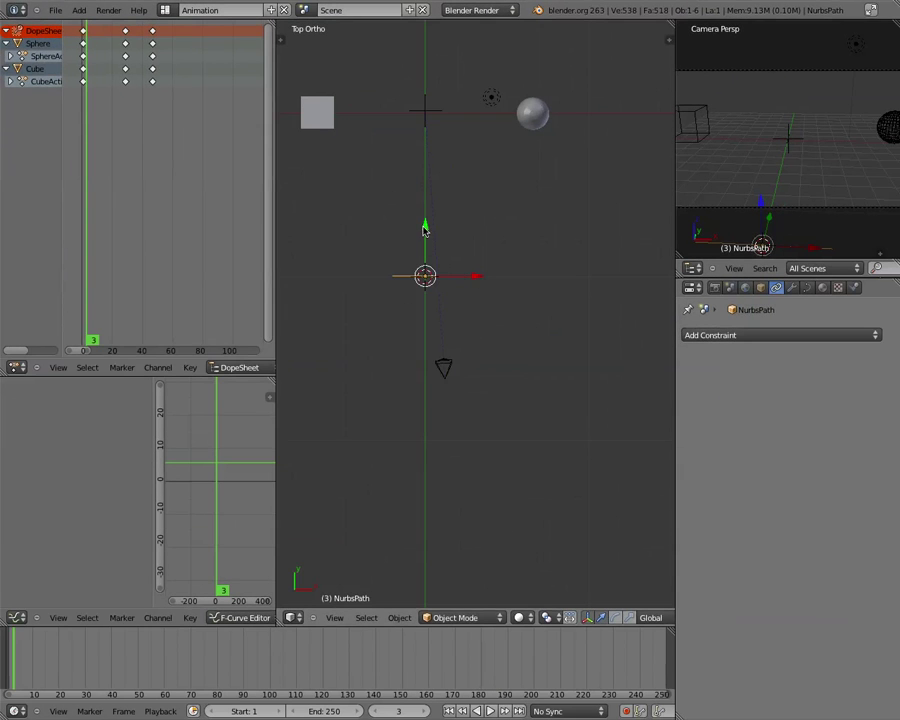
key(g)
key(y)
click(387, 251)
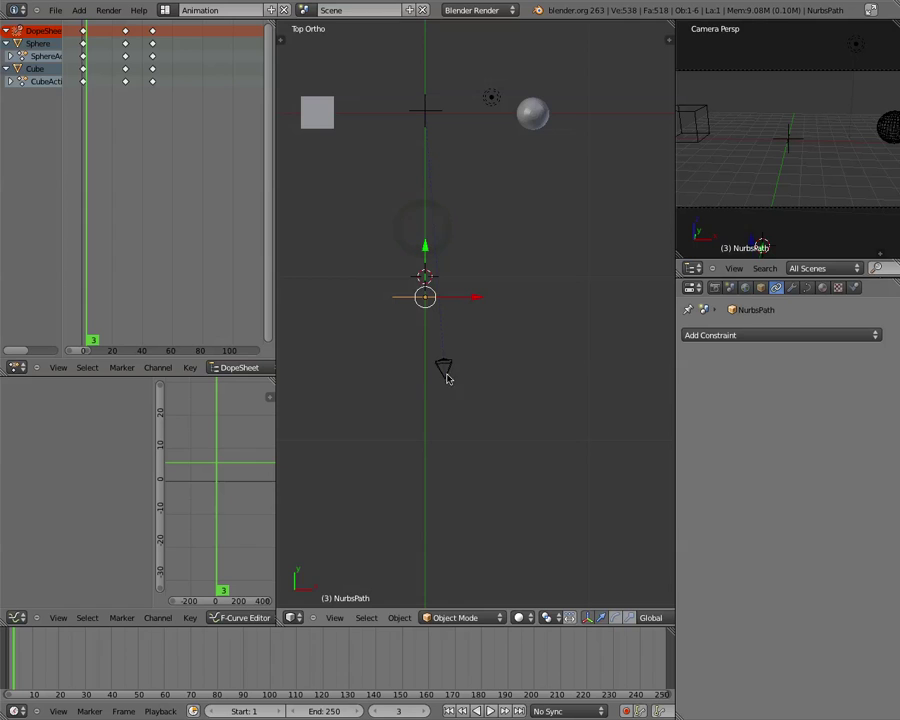
Select the camera and move it left along X, then up along Y.
right_click(444, 372)
ctrl+scroll(476, 372, down, 3)
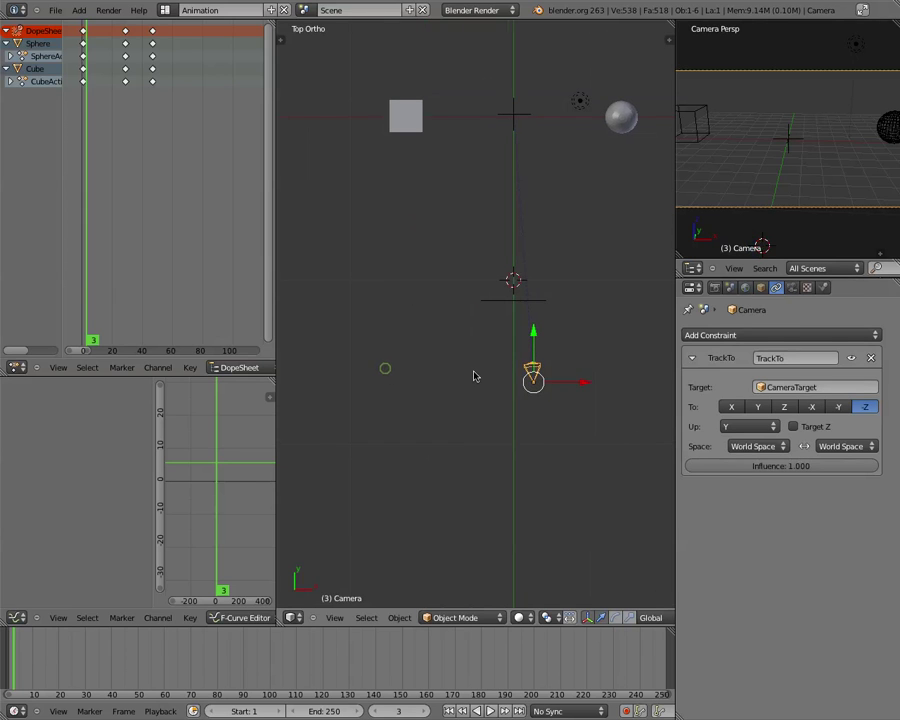
key(g)
key(x)
click(356, 350)
shift+middle_drag(356, 350, 478, 384)
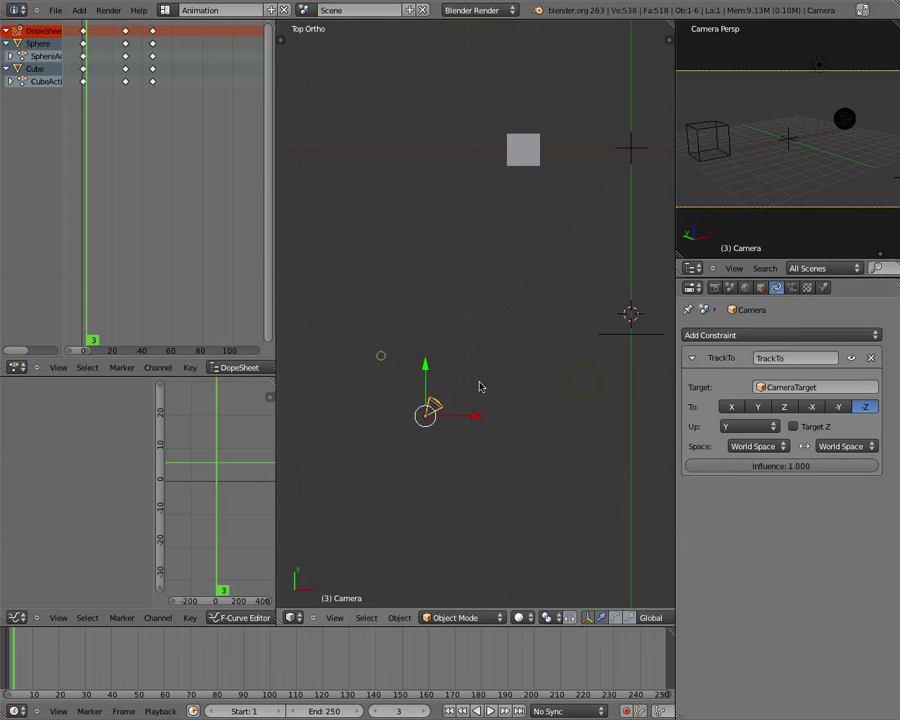
key(g)
key(y)
click(391, 233)
Move the camera further left and up, level with the cube.
key(g)
key(x)
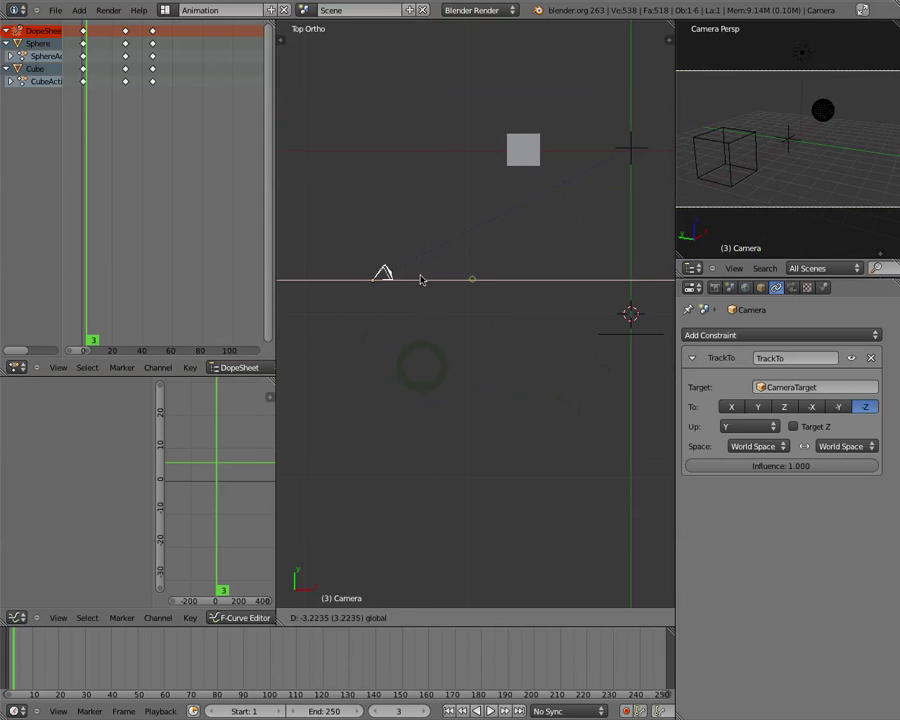
click(385, 274)
key(g)
key(y)
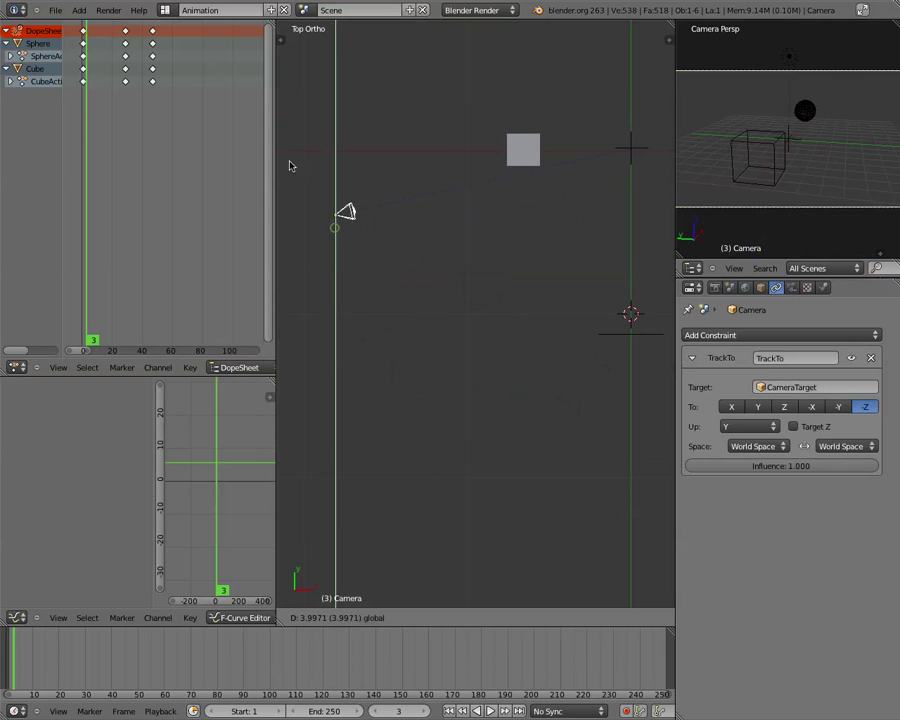
click(321, 162)
drag(336, 156, 337, 148)
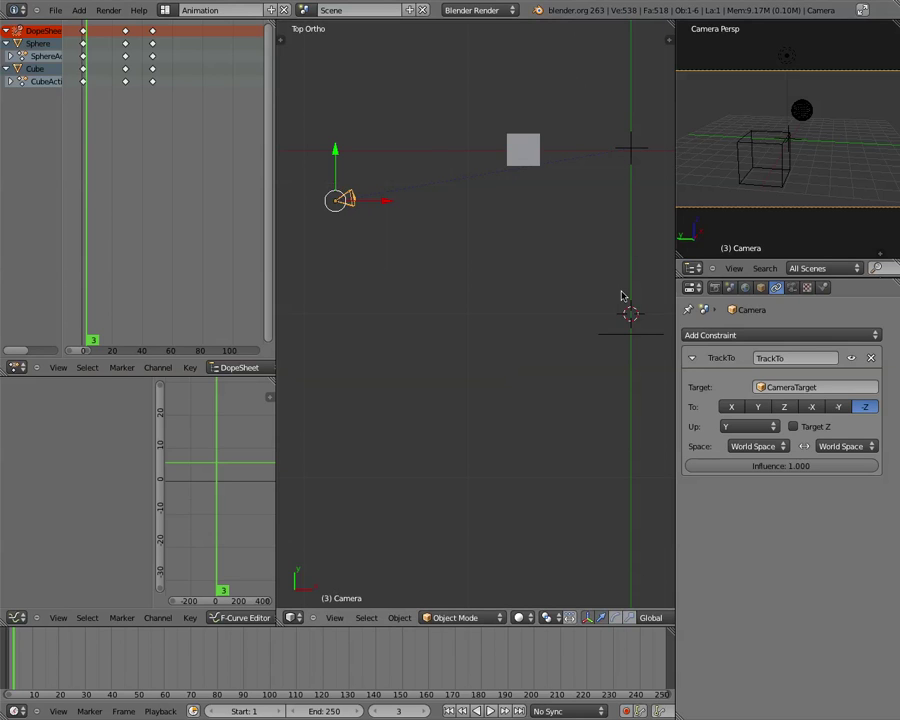
Enter Edit Mode on the NurbsPath and raise its left end point along Y.
right_click(630, 335)
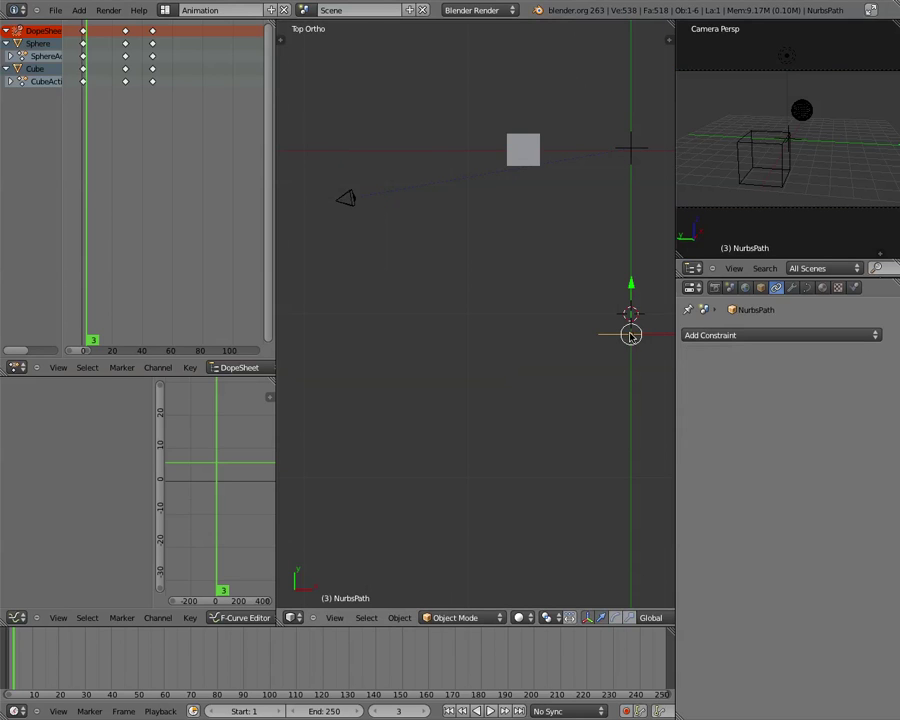
shift+middle_drag(630, 335, 493, 342)
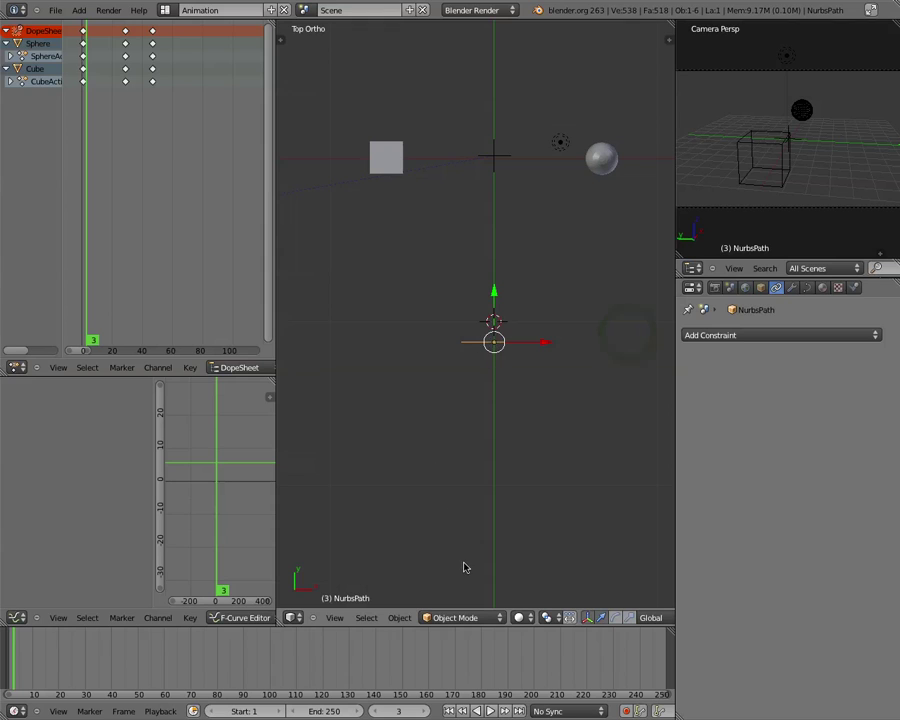
key(Tab)
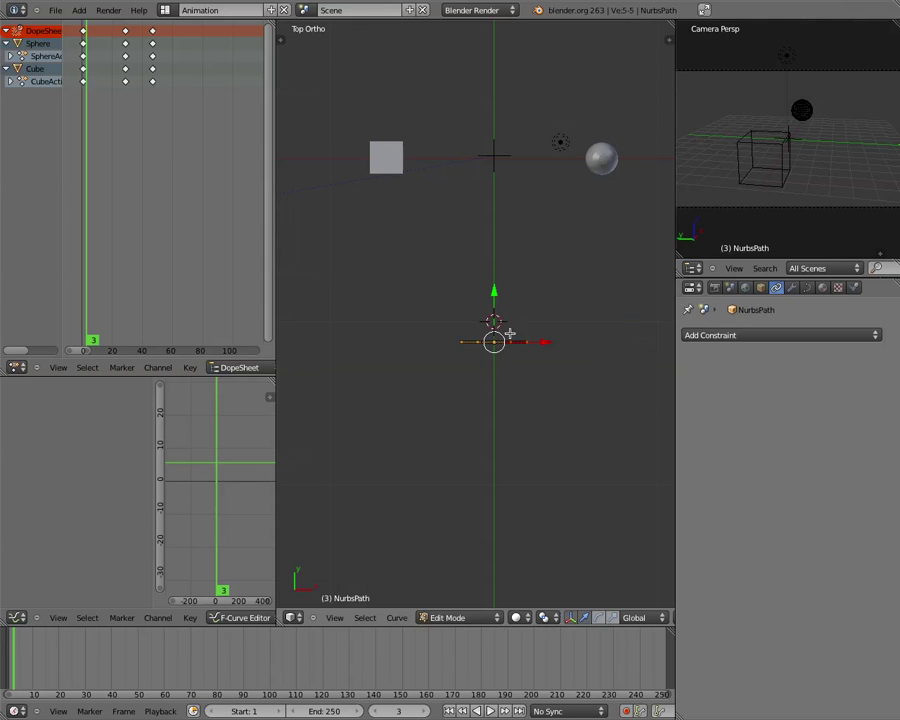
scroll(510, 356, up, 3)
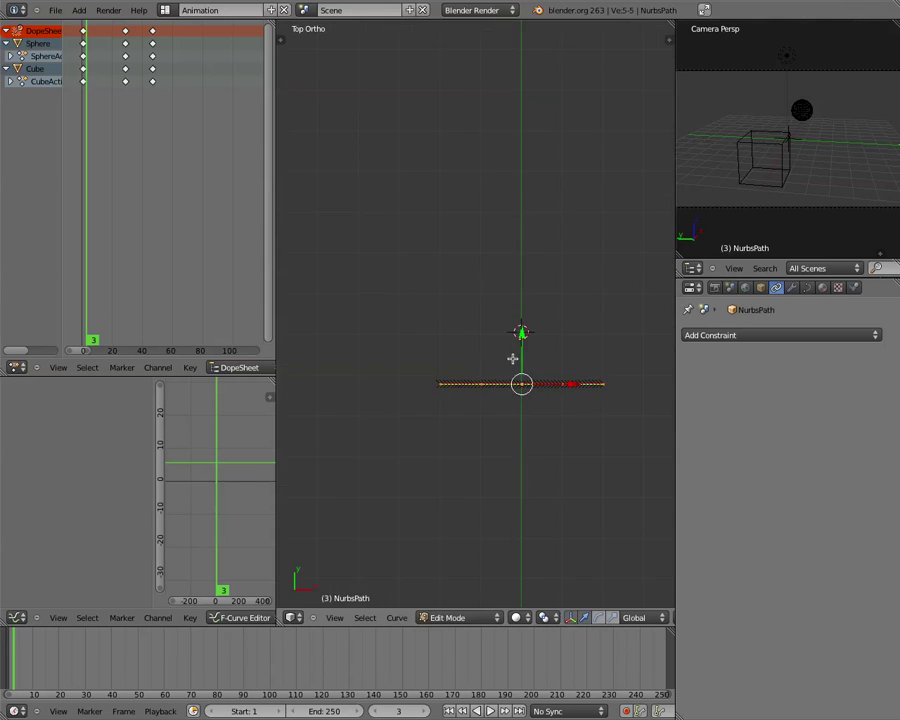
scroll(452, 395, up, 3)
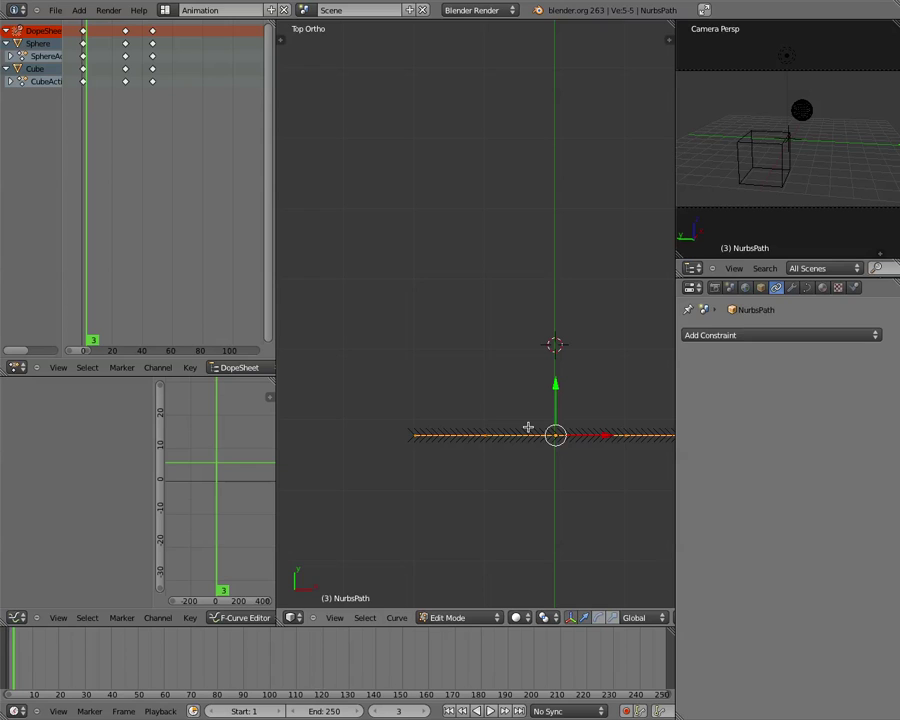
right_click(413, 440)
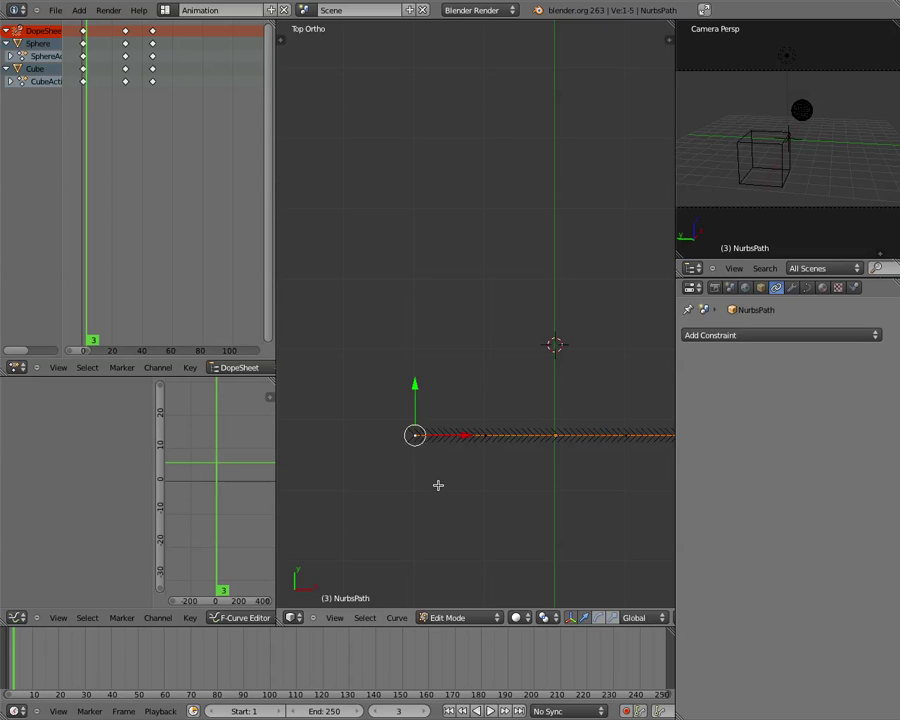
key(g)
key(y)
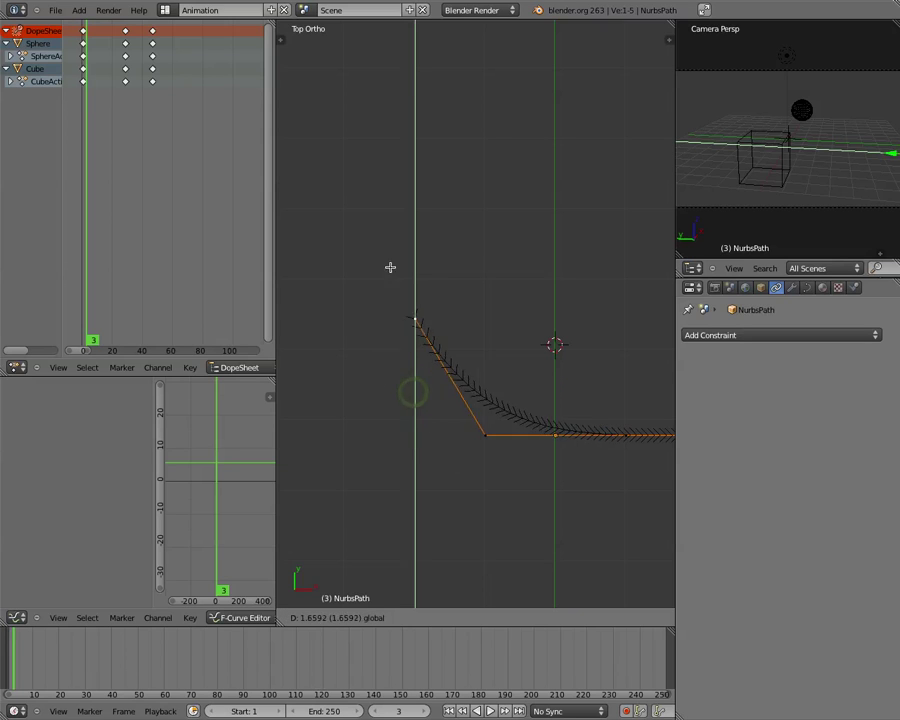
click(396, 264)
Lower the path's corner point and raise its middle point along Y.
right_click(484, 433)
key(g)
key(y)
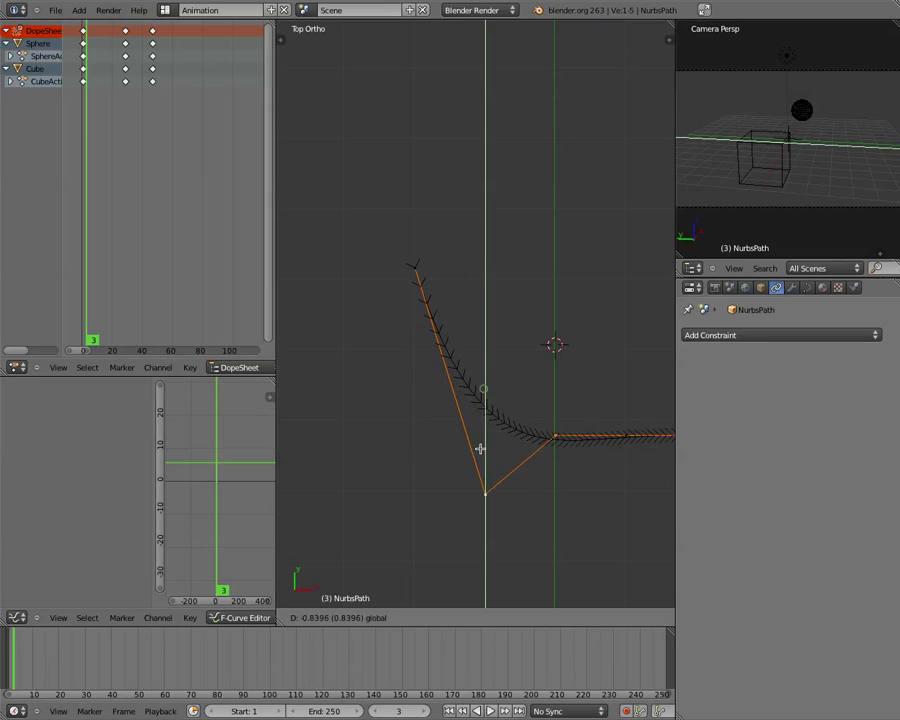
click(466, 460)
right_click(554, 434)
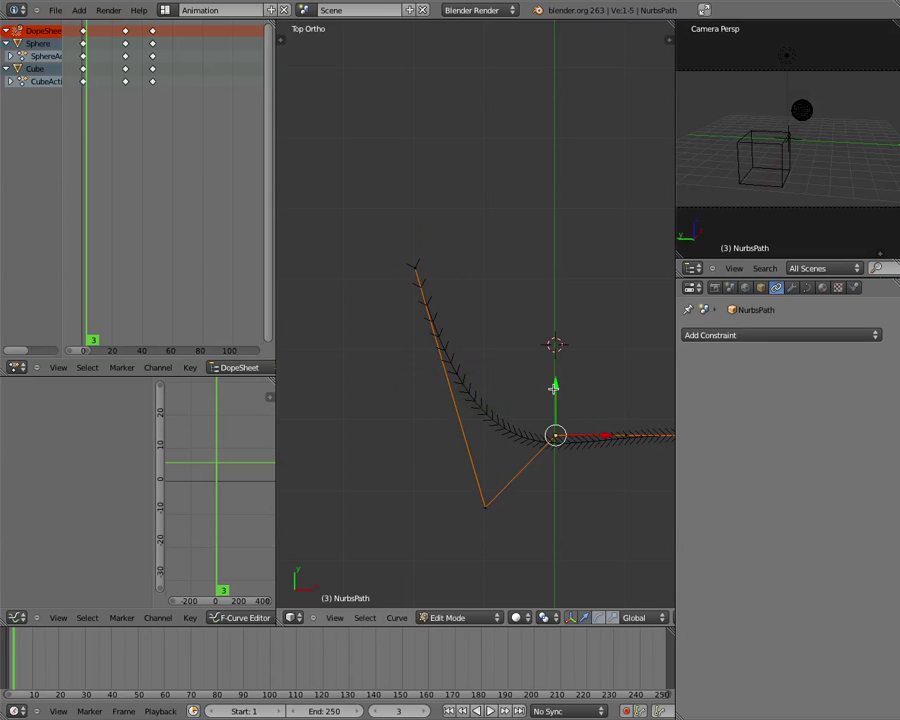
key(g)
key(y)
click(545, 249)
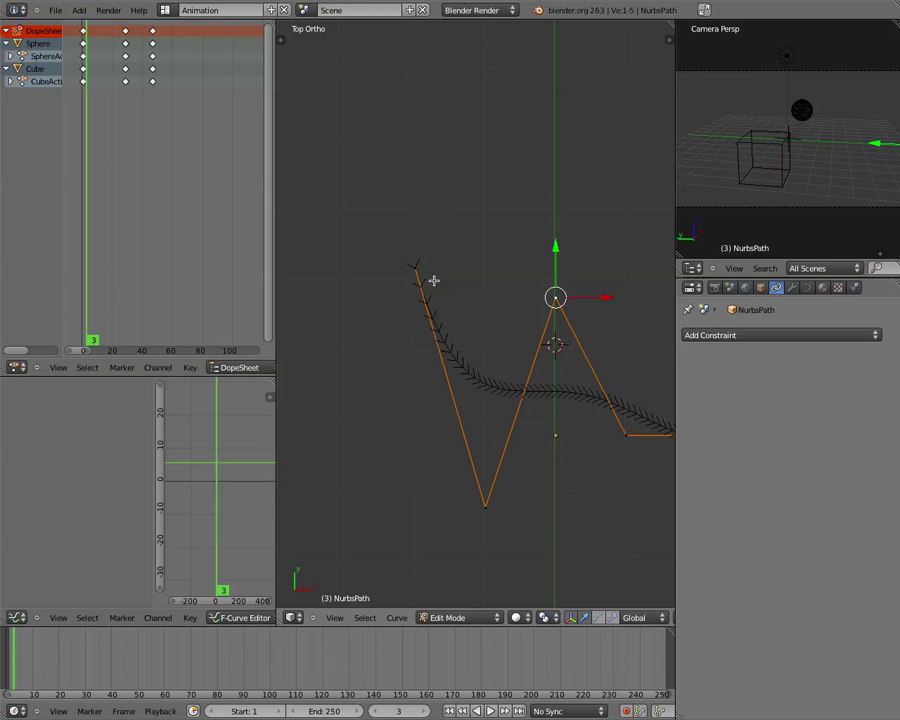
Drag a path control point left along X so it sits beside the camera.
scroll(434, 281, down, 8)
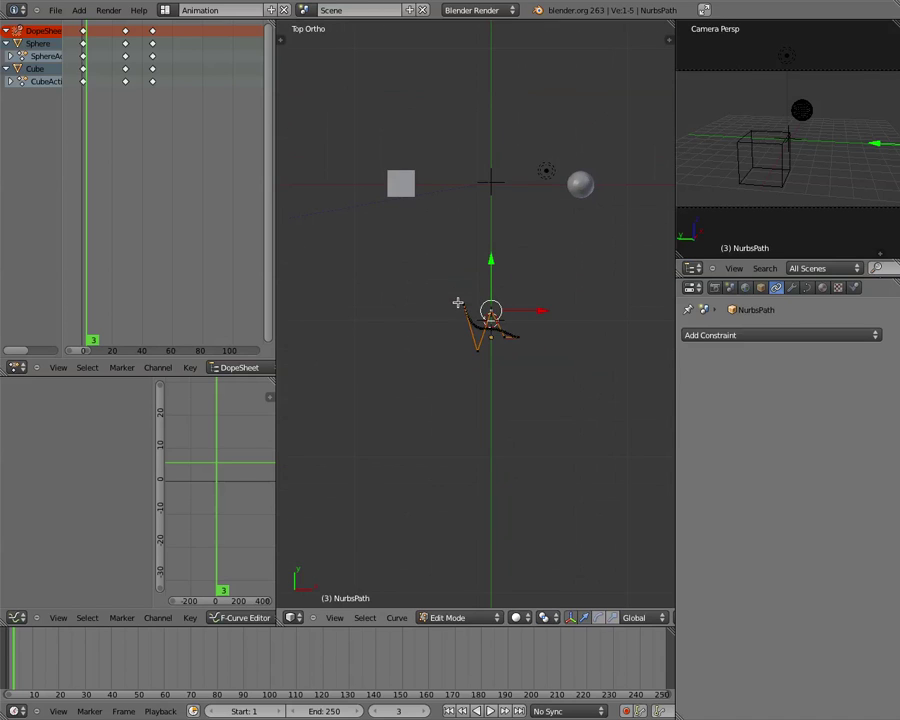
click(461, 304)
key(space)
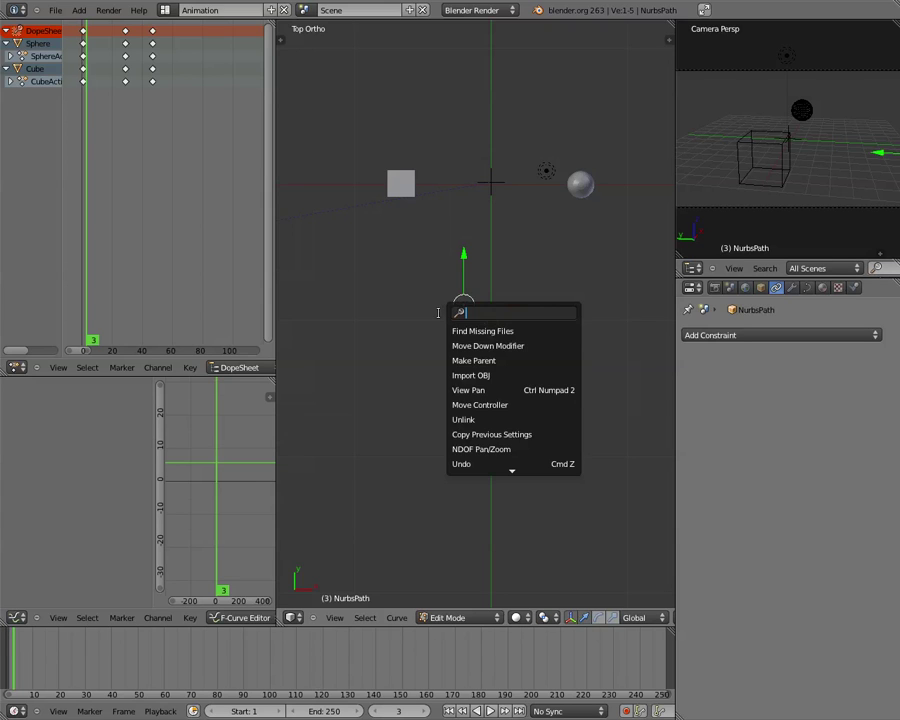
shift+middle_drag(439, 295, 526, 324)
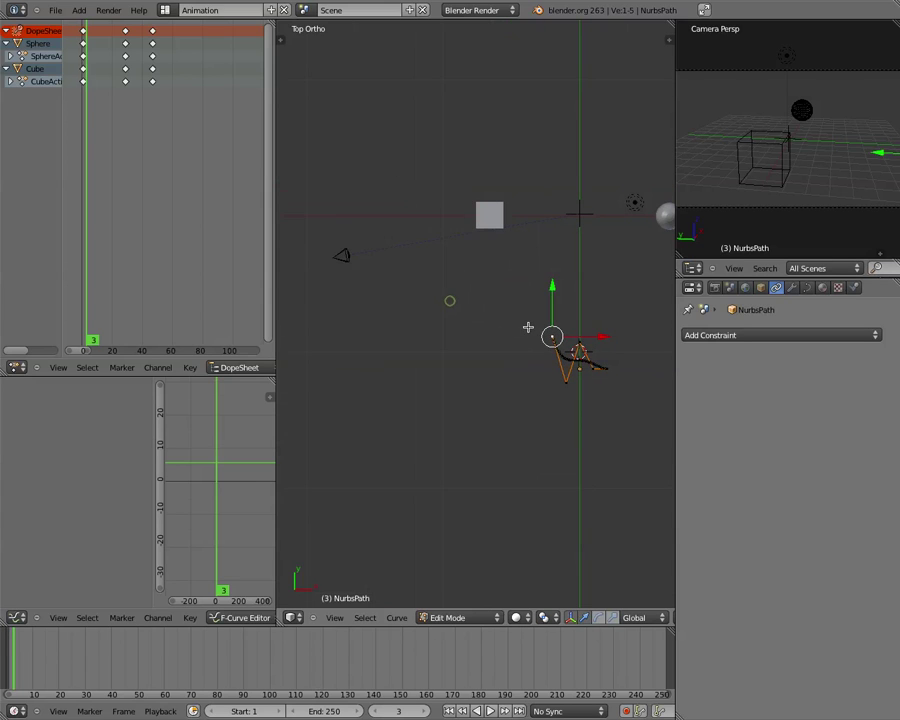
drag(604, 337, 352, 244)
drag(403, 280, 382, 280)
drag(337, 229, 337, 211)
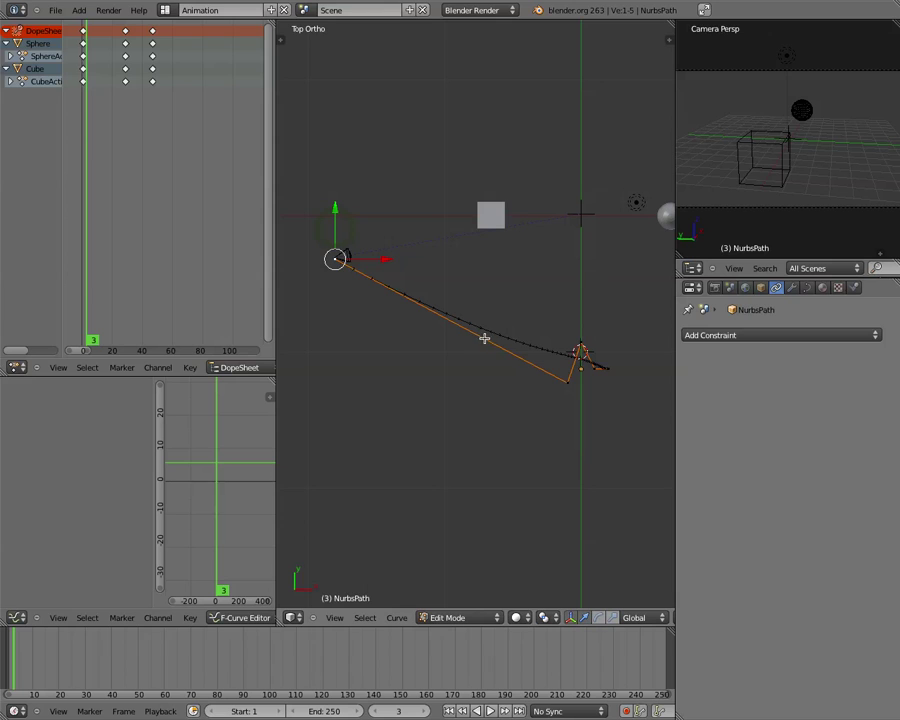
Reposition the lower, right and upper-right control points with the manipulator arrows.
right_click(569, 379)
drag(606, 381, 501, 386)
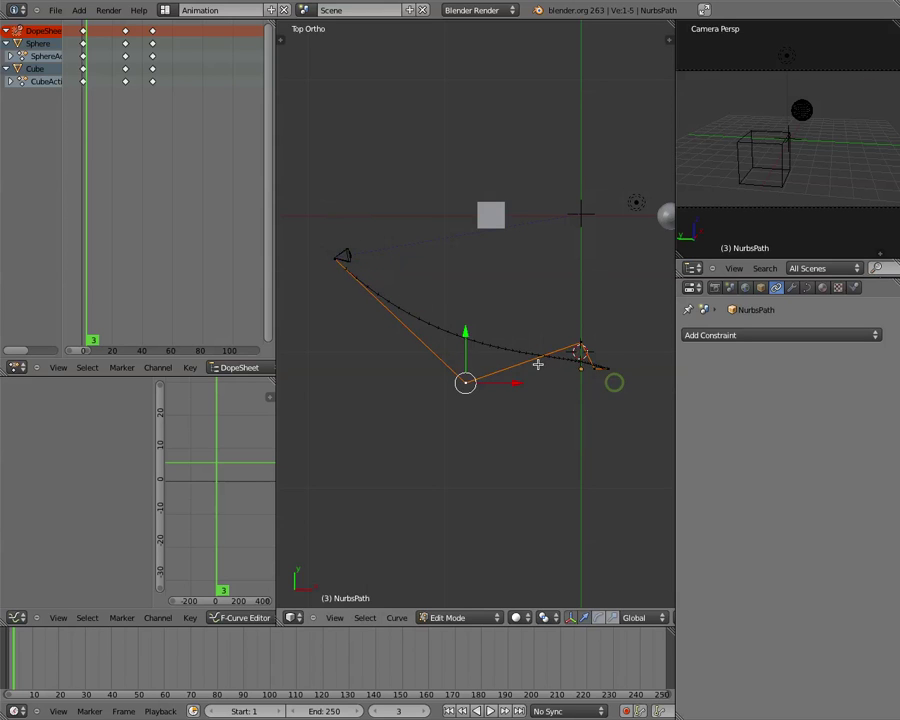
right_click(581, 347)
drag(581, 292, 567, 432)
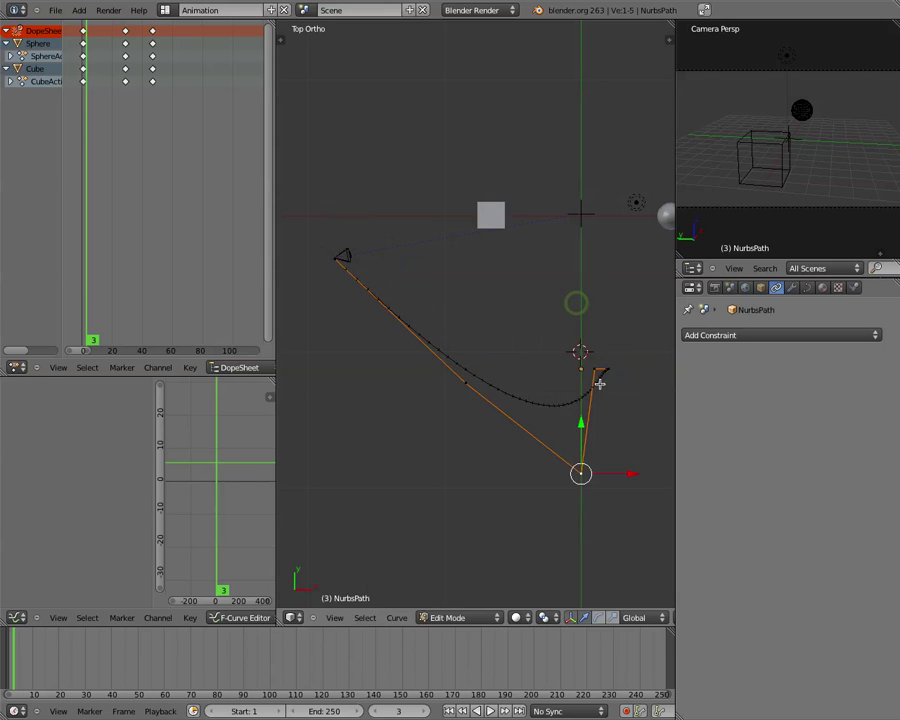
right_click(594, 366)
drag(594, 355, 525, 472)
right_click(582, 473)
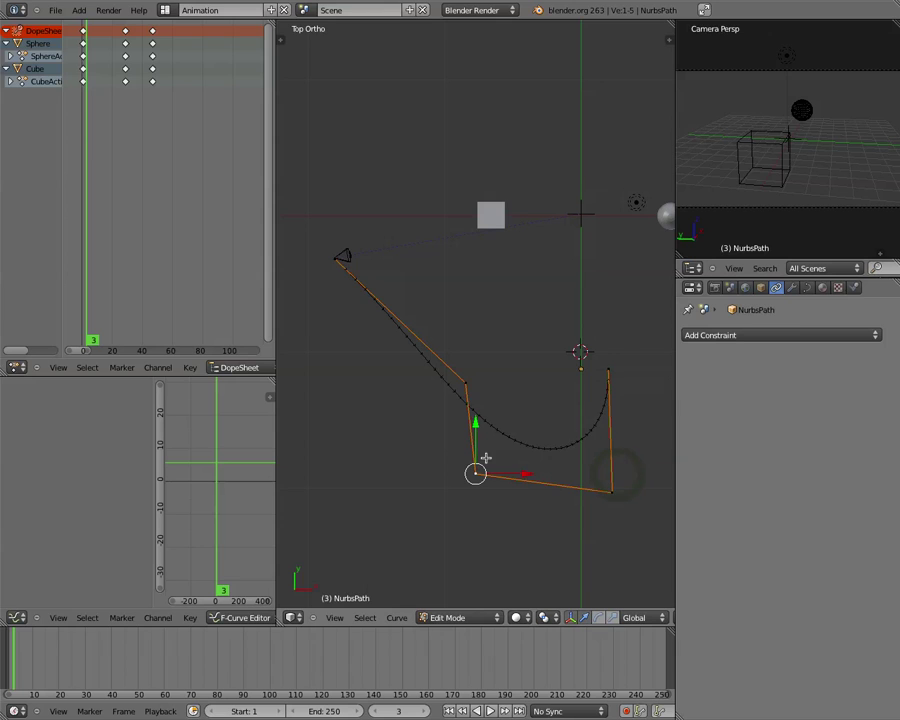
shift+middle_drag(643, 388, 500, 371)
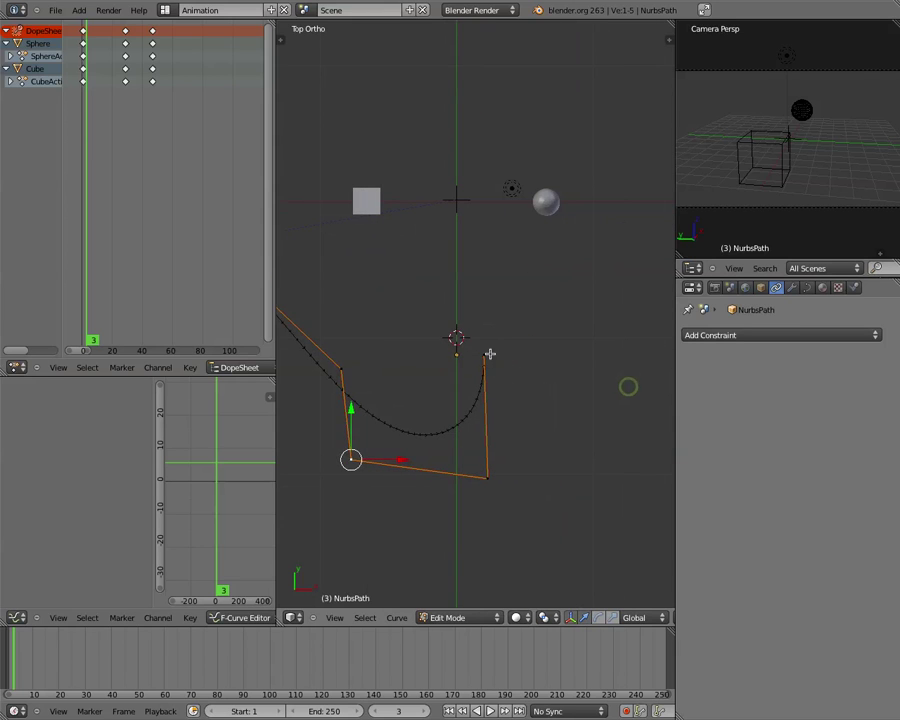
right_click(485, 357)
drag(530, 347, 635, 363)
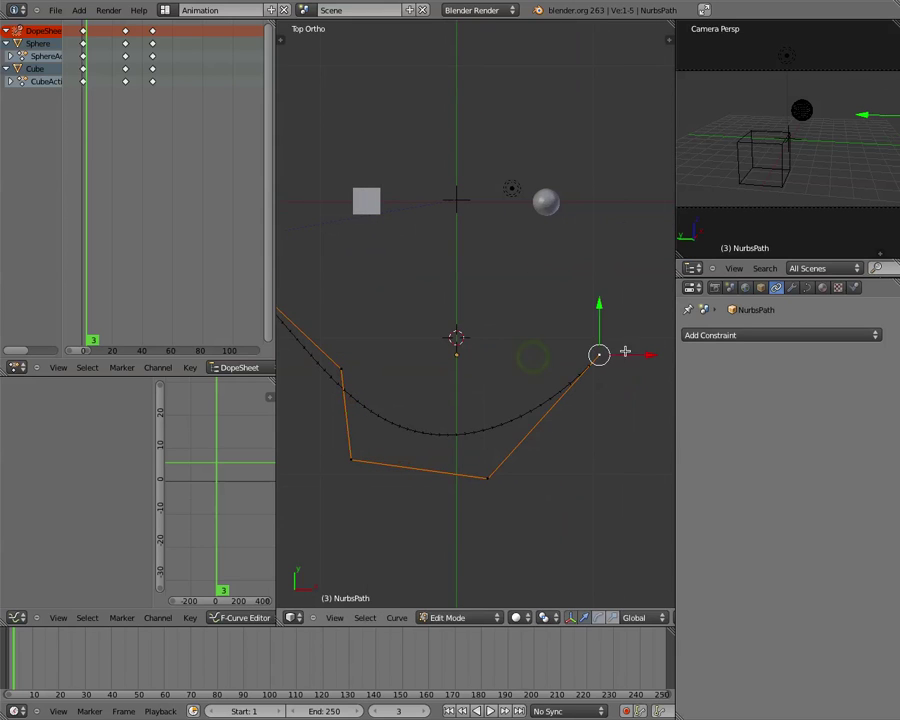
Move the curve's end point along X and Y, and shift the lower-left vertex left.
key(g)
key(x)
click(608, 290)
key(g)
key(y)
click(404, 355)
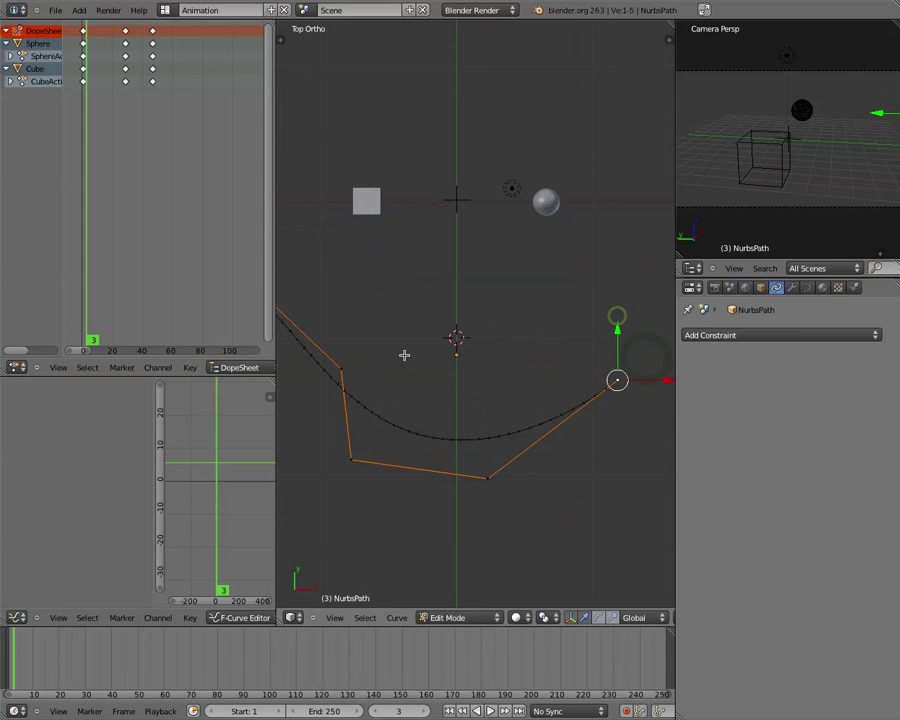
shift+middle_drag(336, 365, 438, 373)
right_click(438, 373)
key(g)
key(x)
click(394, 378)
Move the bottom vertex right and lower the top-right end point.
shift+middle_drag(574, 432, 429, 424)
right_click(460, 482)
drag(472, 482, 527, 483)
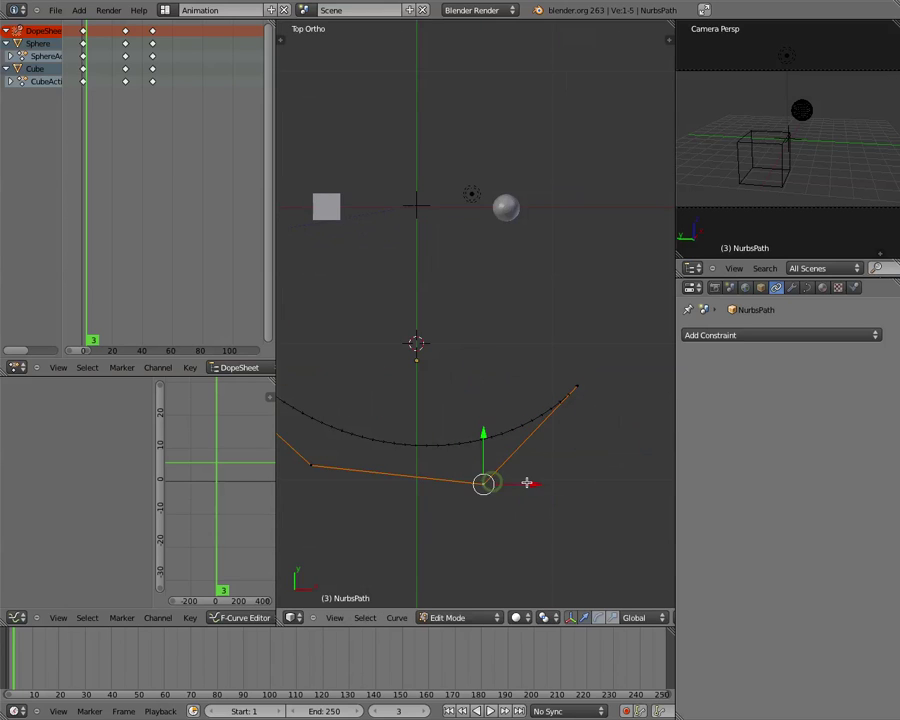
right_click(578, 385)
drag(581, 360, 582, 371)
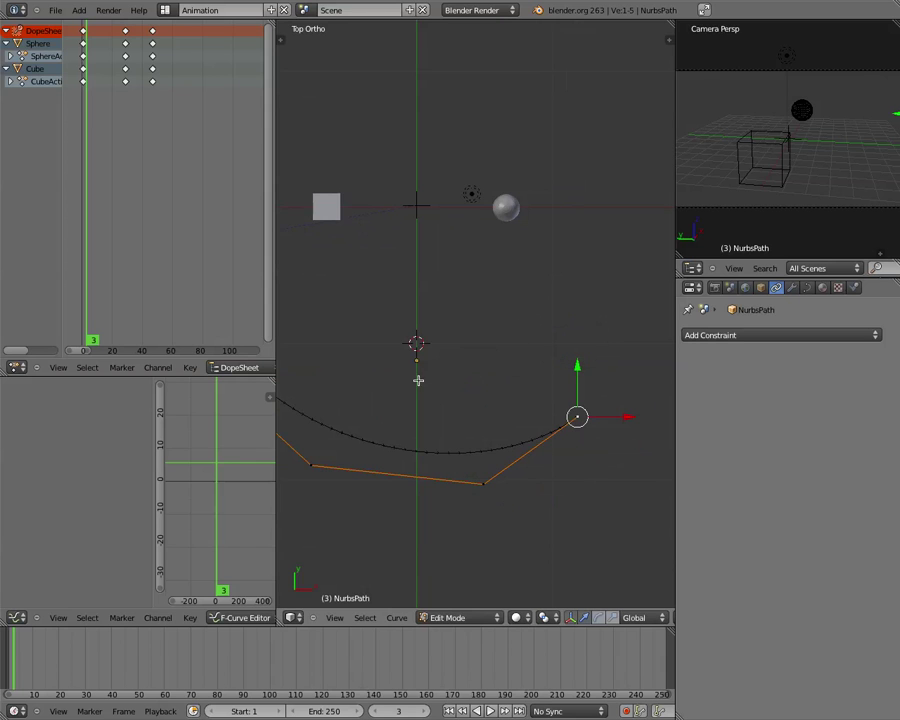
Raise the curve's left end point and corner vertex well above the grid.
middle_drag(418, 378, 400, 313)
right_click(372, 317)
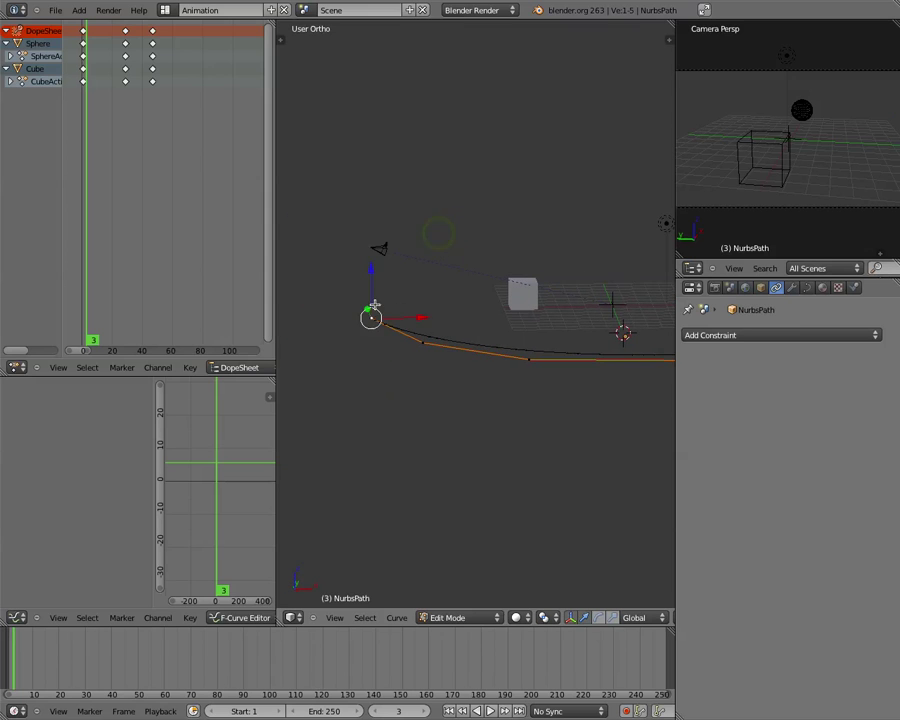
drag(372, 278, 366, 227)
right_click(419, 345)
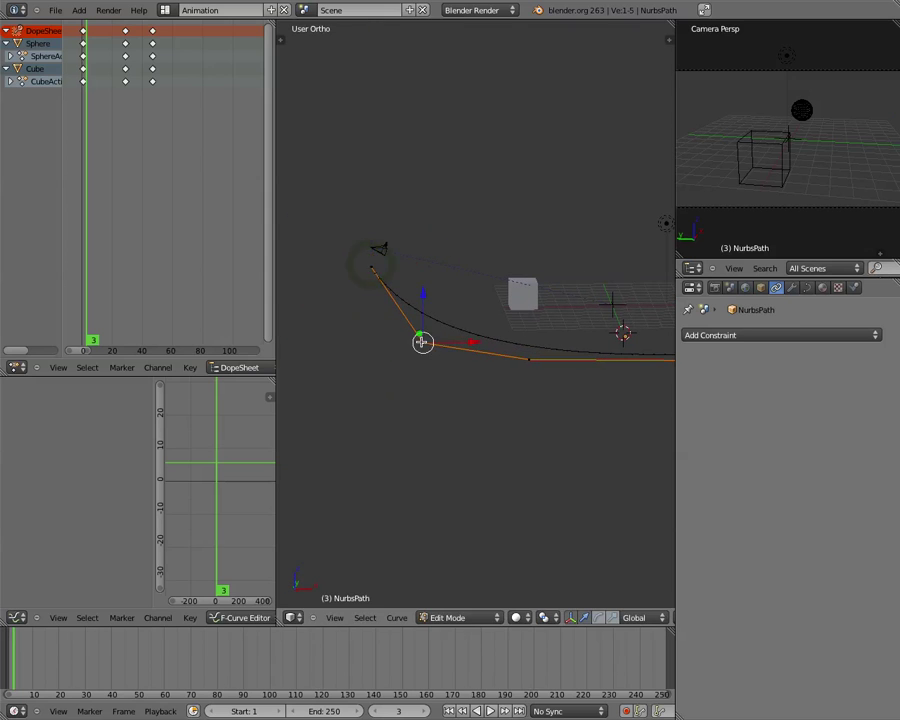
mouse_move(422, 296)
mouse_down()
mouse_move(418, 254)
mouse_move(418, 285)
mouse_up()
right_click(369, 267)
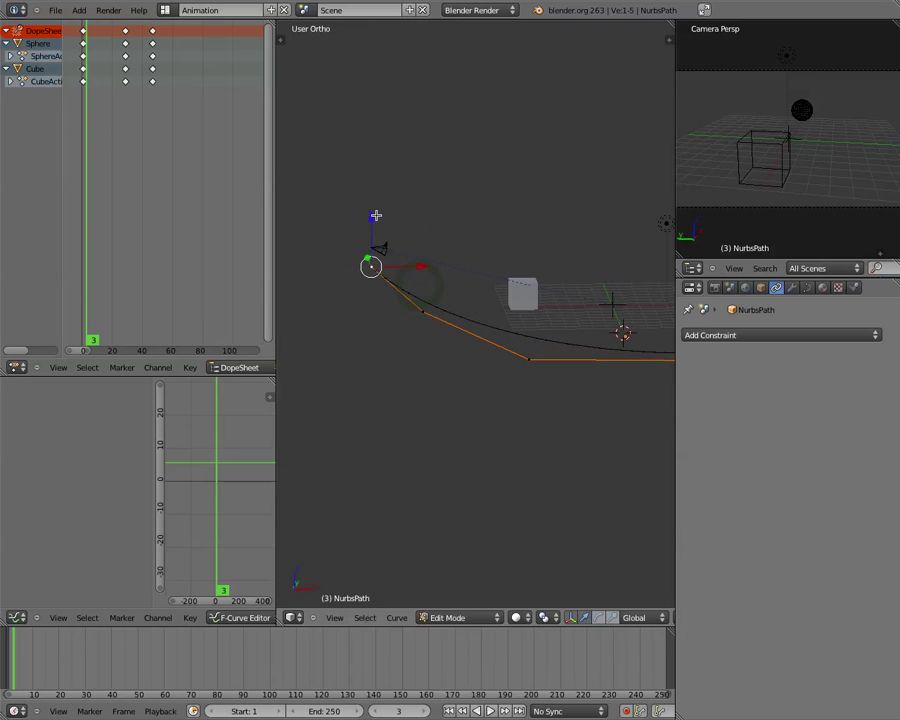
drag(374, 215, 369, 198)
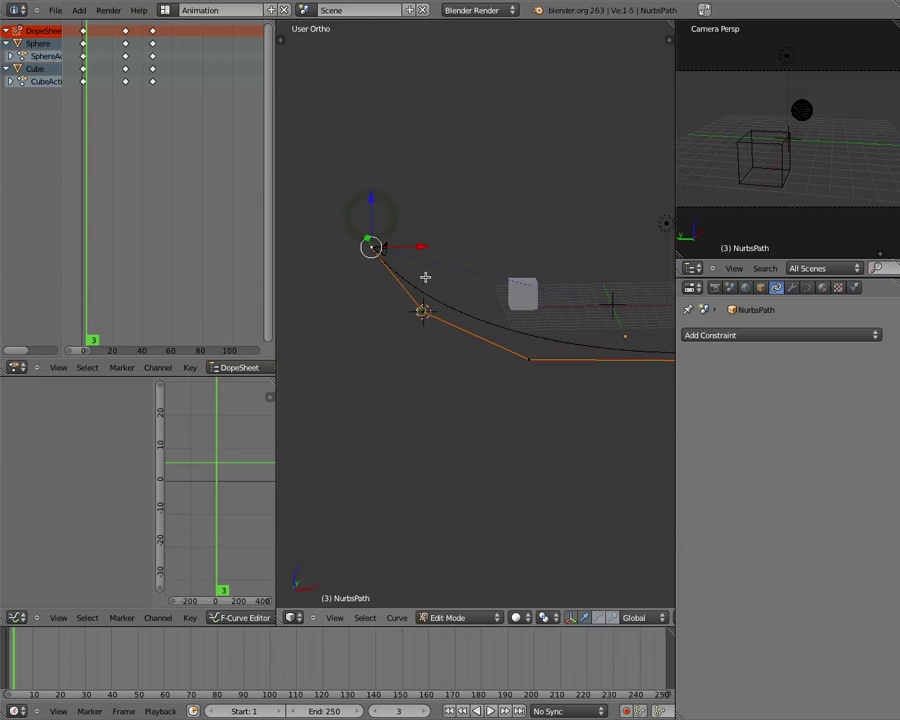
right_click(420, 311)
drag(425, 283, 430, 185)
shift+middle_drag(506, 329, 400, 327)
right_click(432, 355)
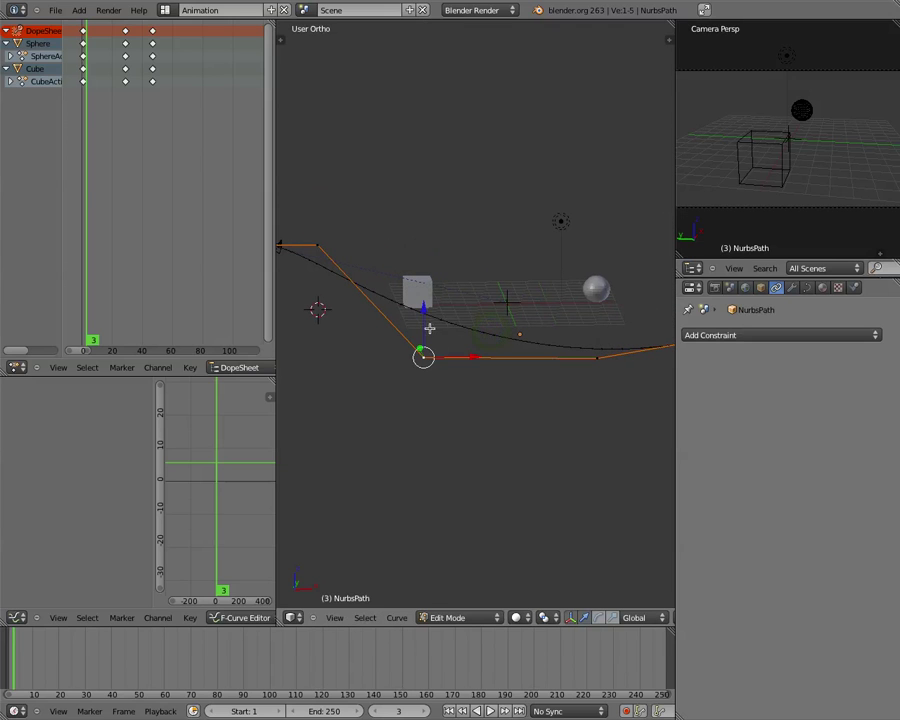
drag(428, 325, 428, 160)
Raise the left end, next and right end vertices, then leave Edit Mode.
right_click(313, 242)
drag(316, 205, 316, 179)
shift+middle_drag(519, 305, 412, 303)
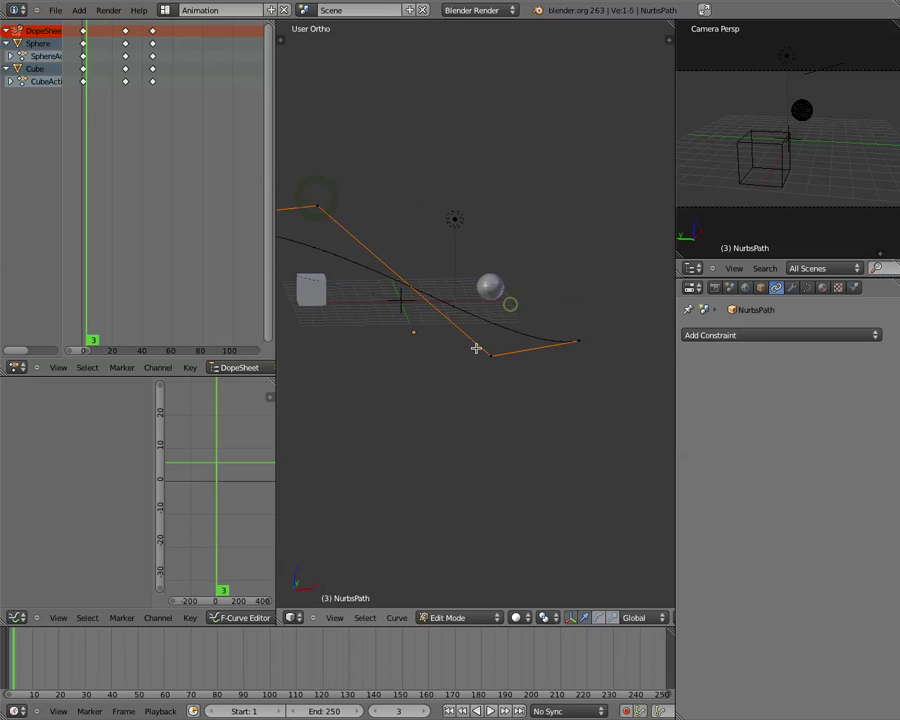
right_click(486, 352)
drag(488, 298, 494, 190)
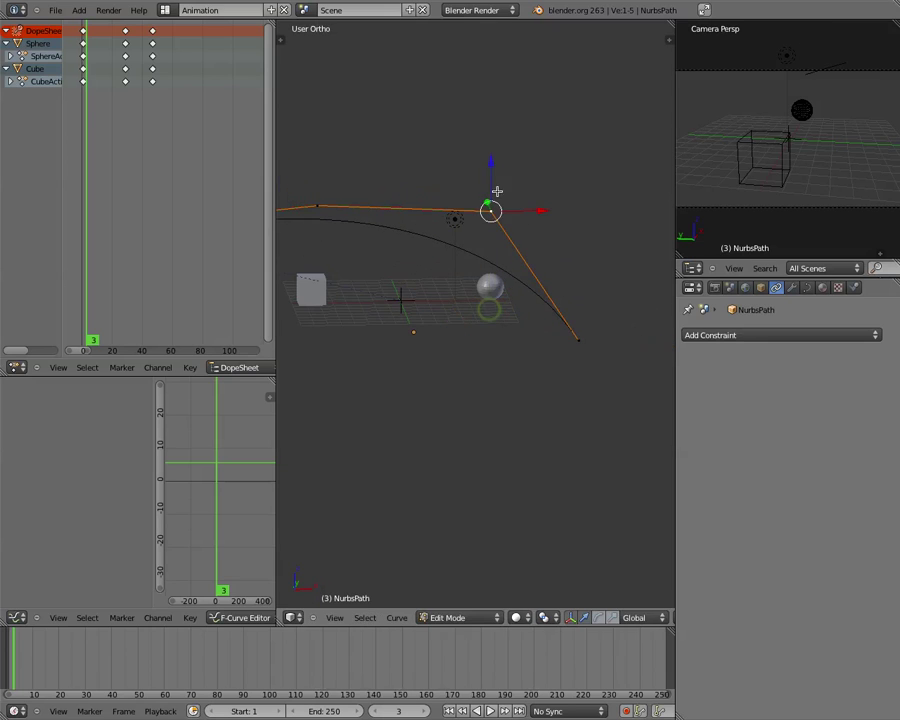
right_click(579, 339)
drag(580, 304, 575, 222)
shift+middle_drag(448, 326, 446, 256)
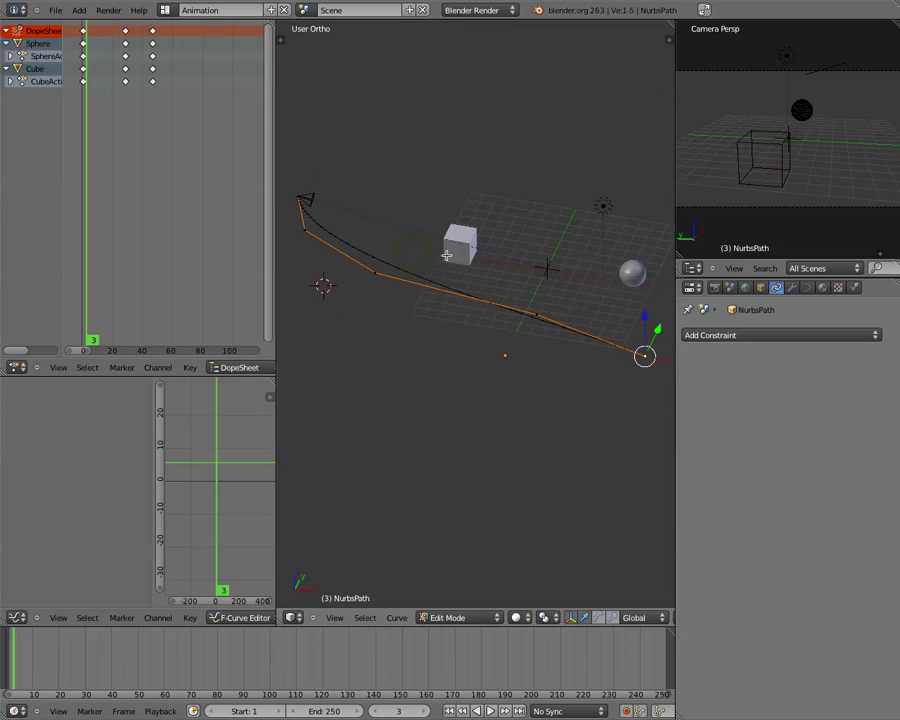
key(Tab)
Check the camera's Track To constraint and Add Constraint list, then select the NurbsPath object.
right_click(310, 199)
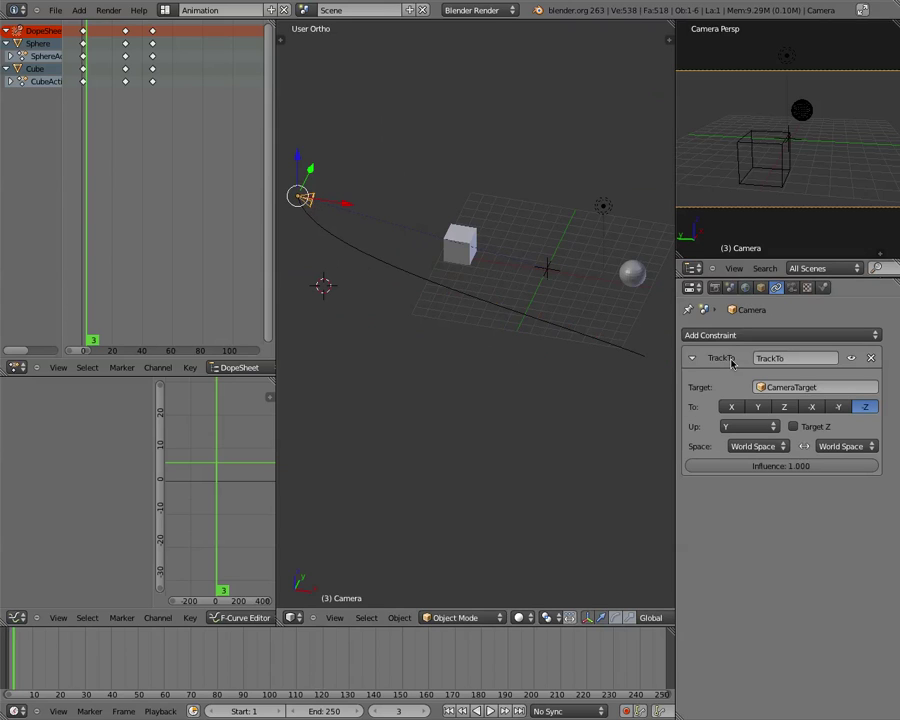
click(762, 336)
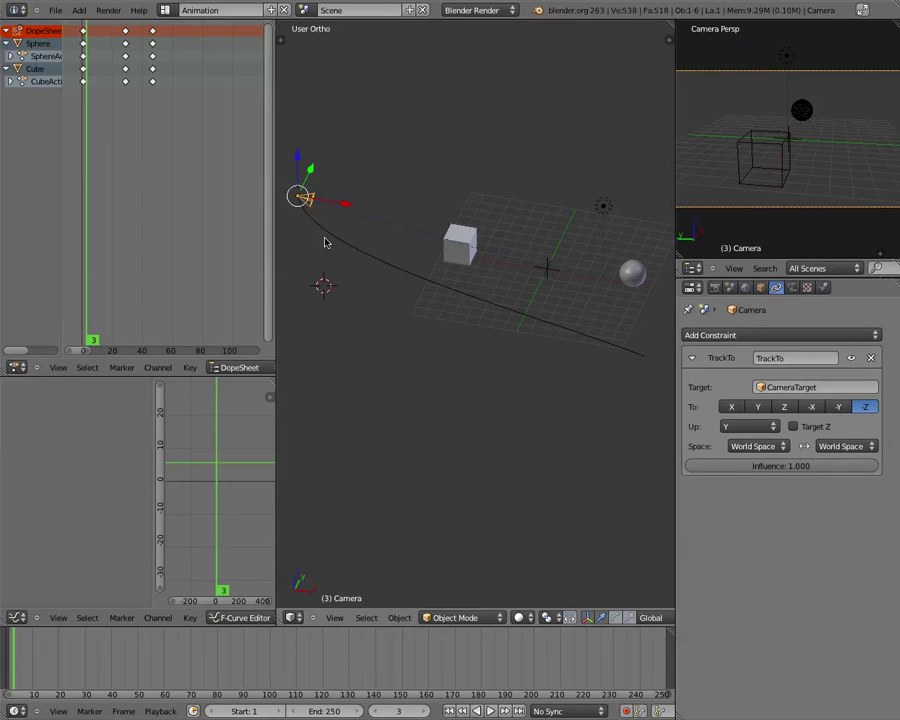
right_click(328, 238)
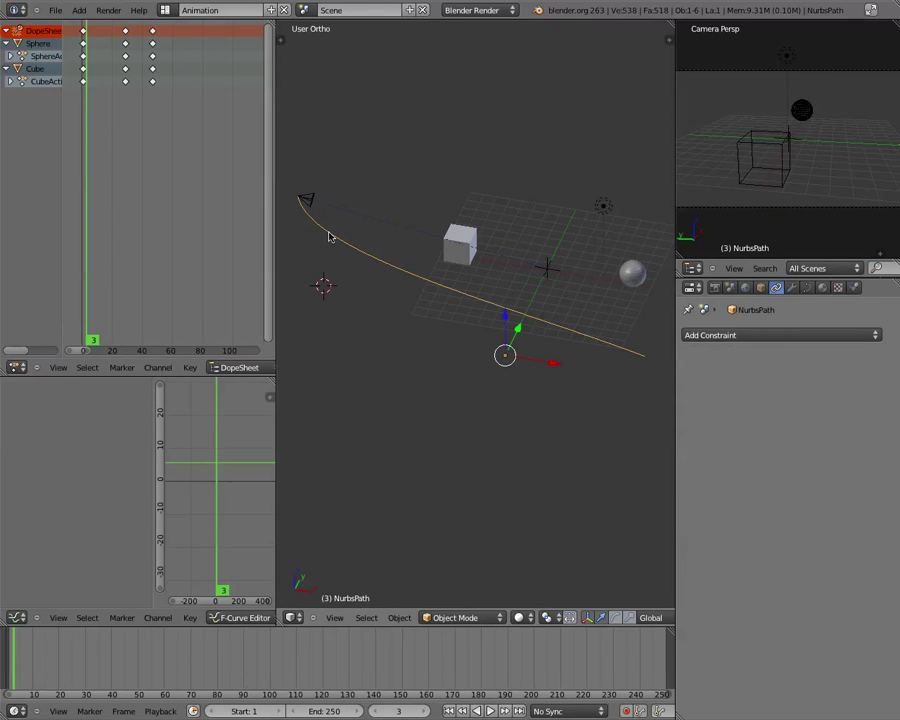
Rename the NurbsPath object to CameraPath in Object properties, then select the camera.
click(760, 287)
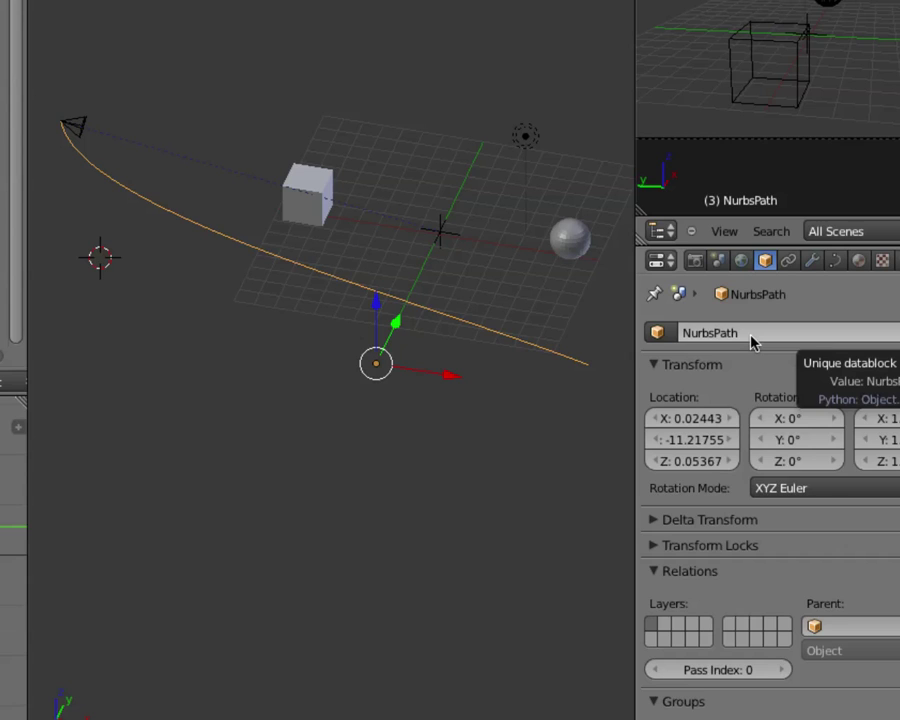
click(750, 336)
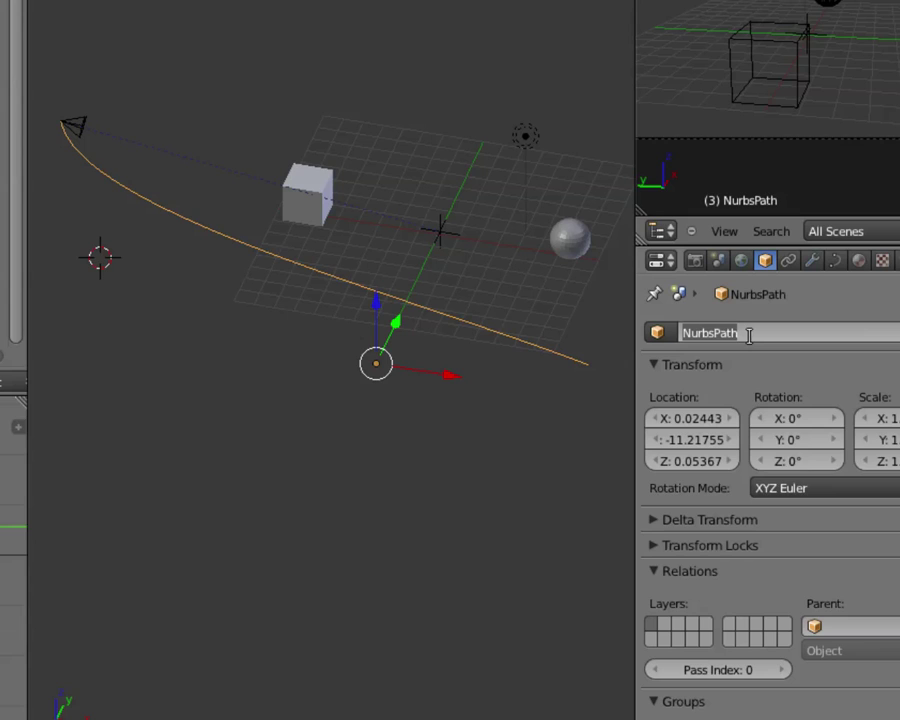
text(CAmeraPar)
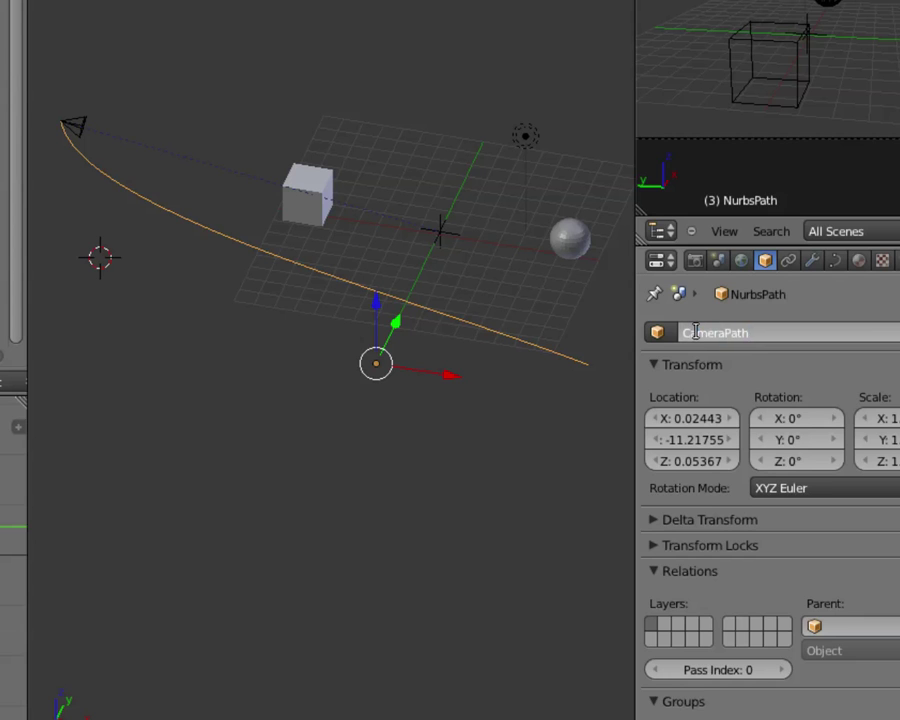
text(a)
key(Return)
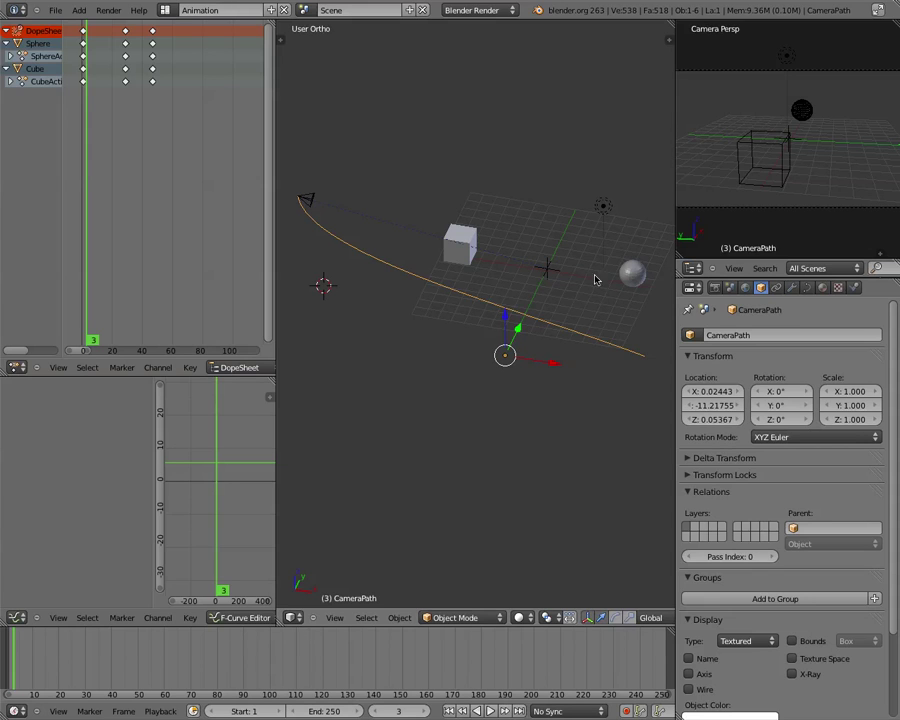
right_click(305, 199)
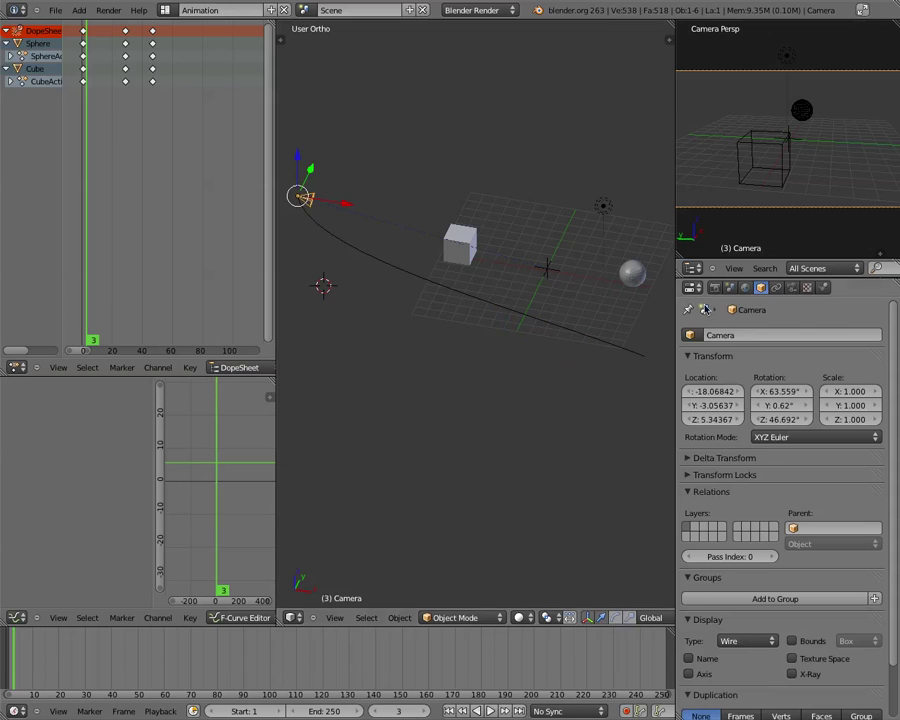
Add a Follow Path constraint to the camera targeting CameraPath.
click(776, 287)
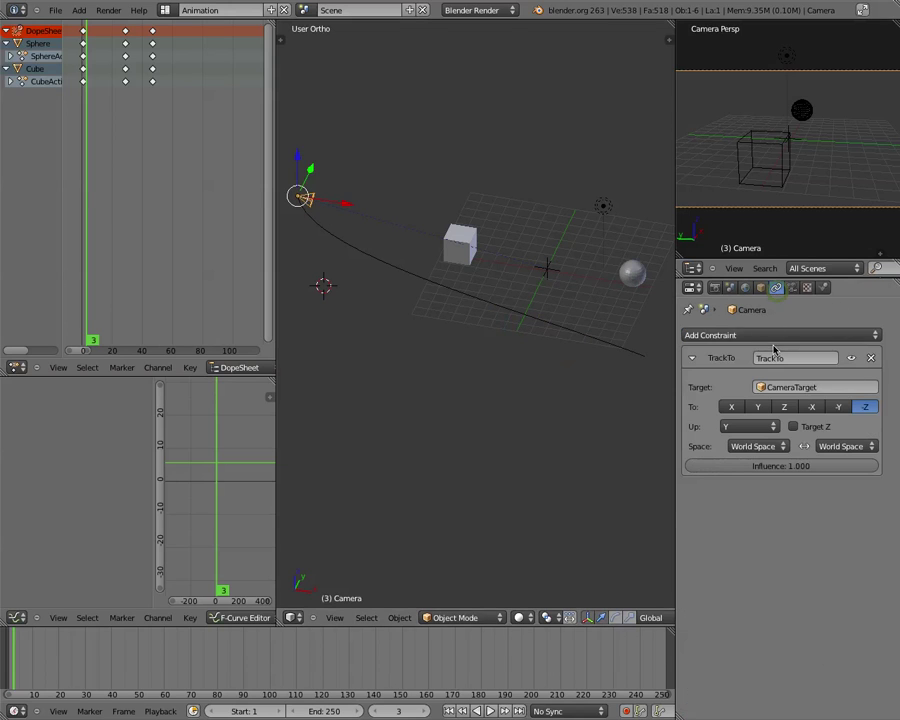
click(779, 337)
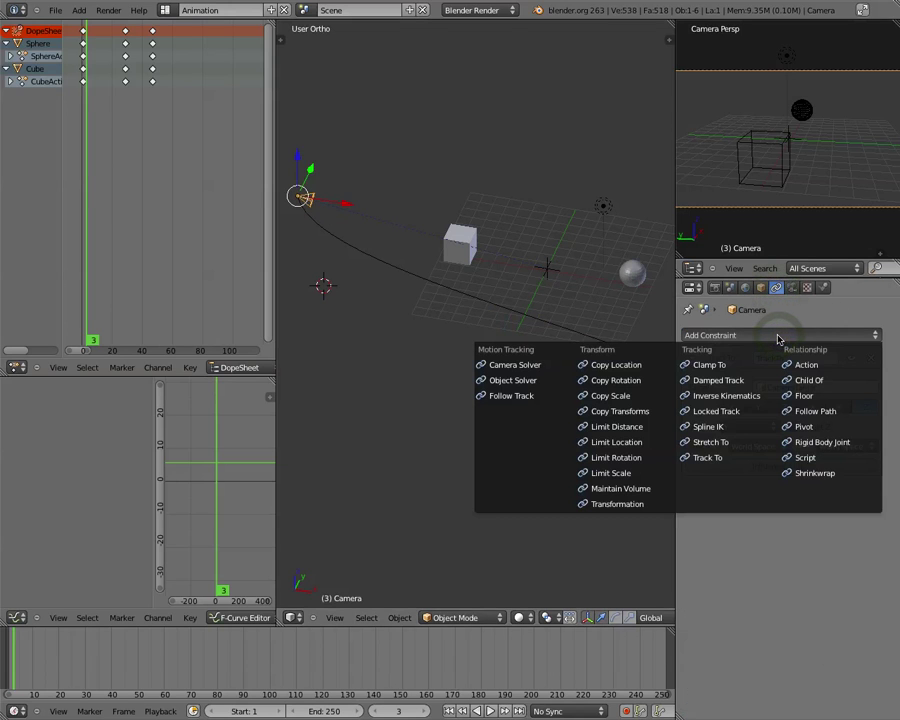
click(826, 410)
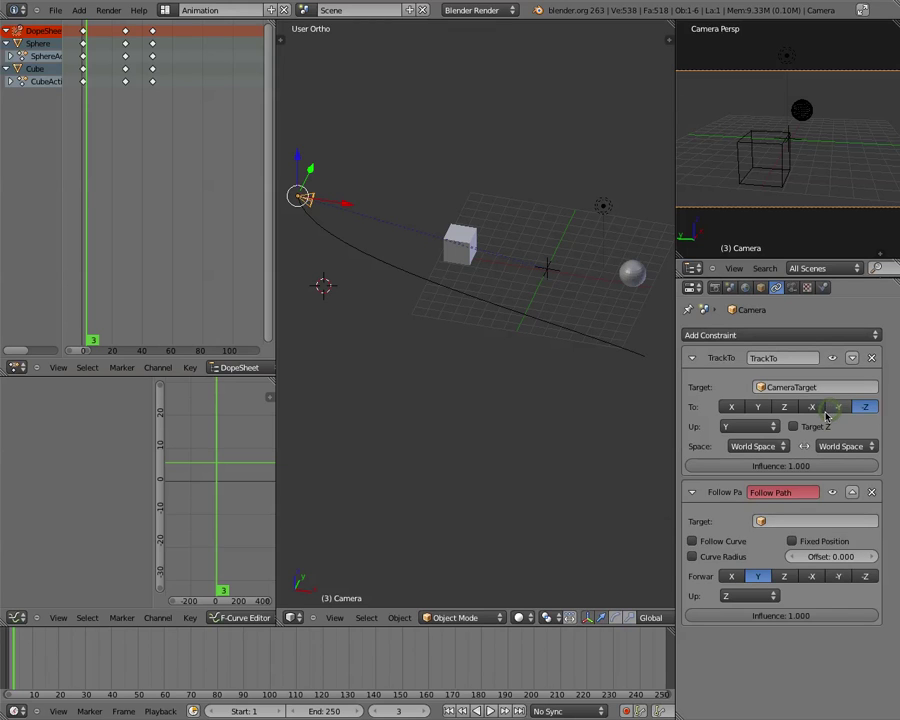
click(775, 521)
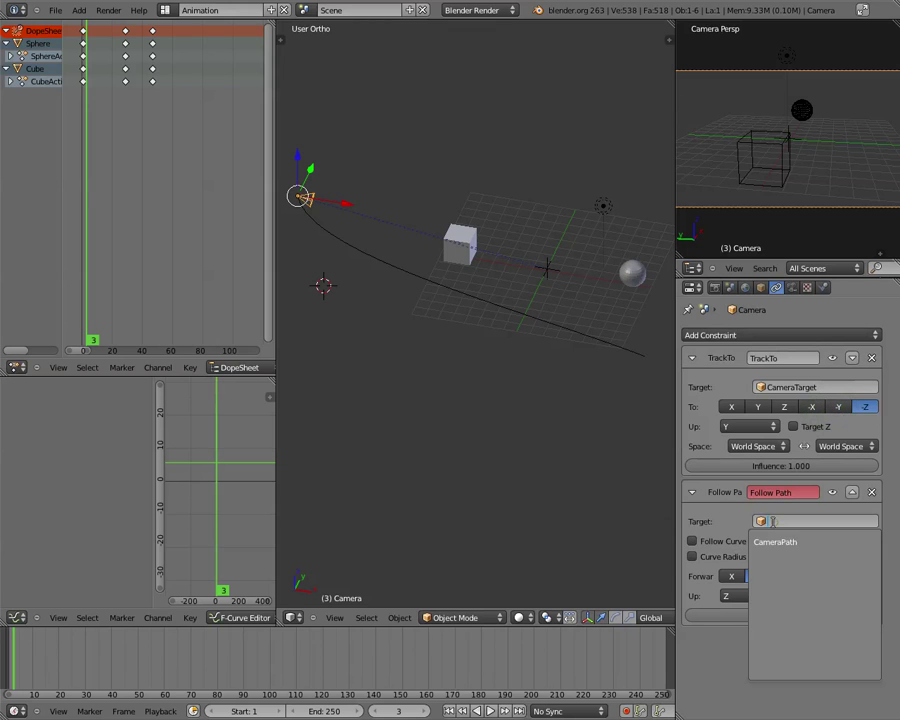
click(779, 543)
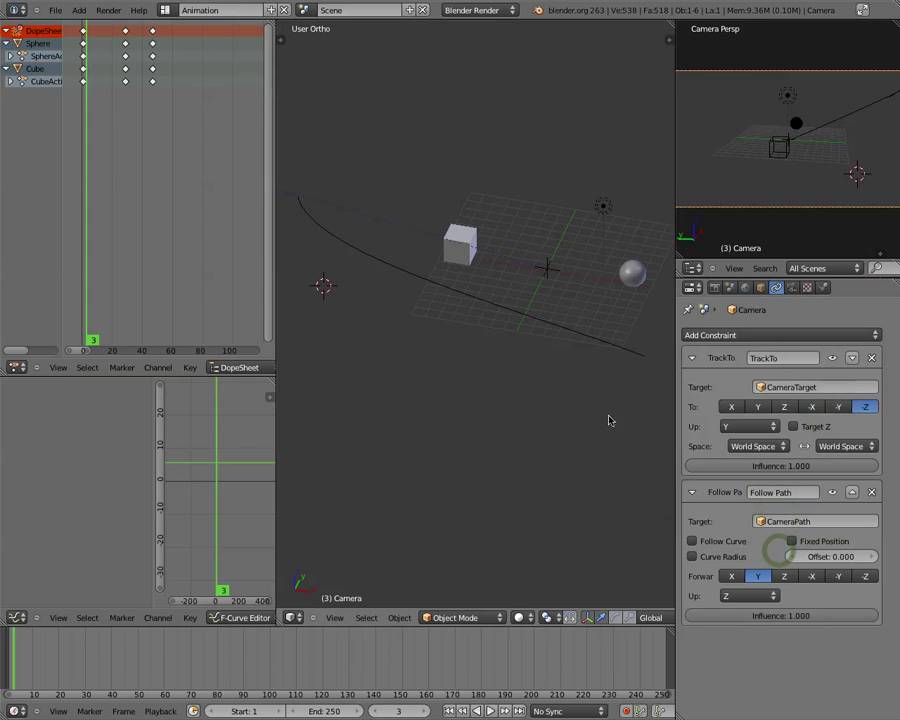
Return to frame 0 and slide the camera about 11.7 units along its X axis.
shift+middle_drag(517, 400, 634, 430)
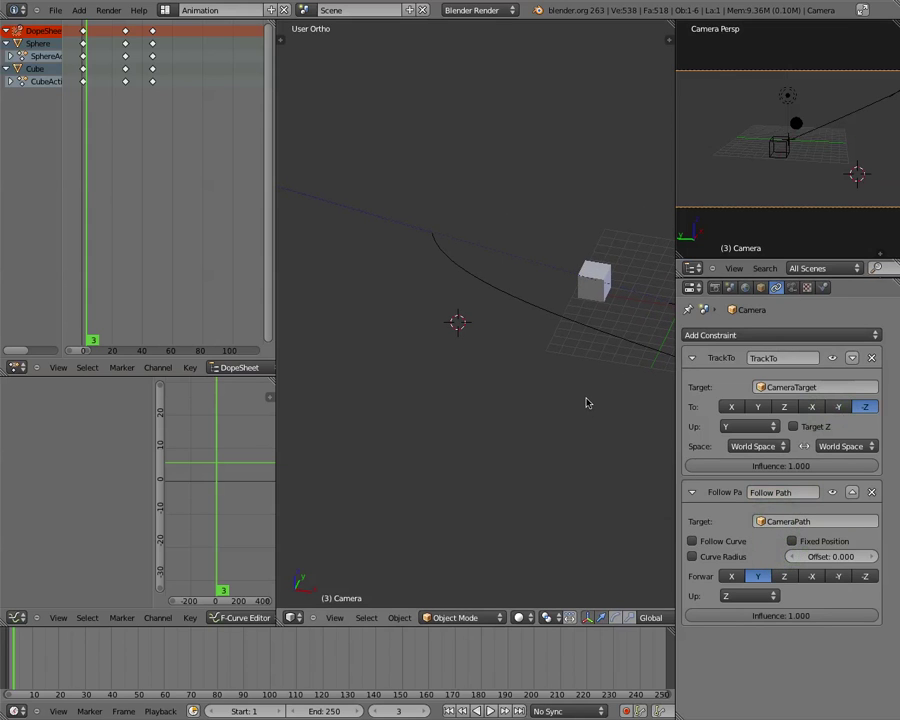
key(Left)
key(Left)
key(Left)
scroll(587, 403, down, 5)
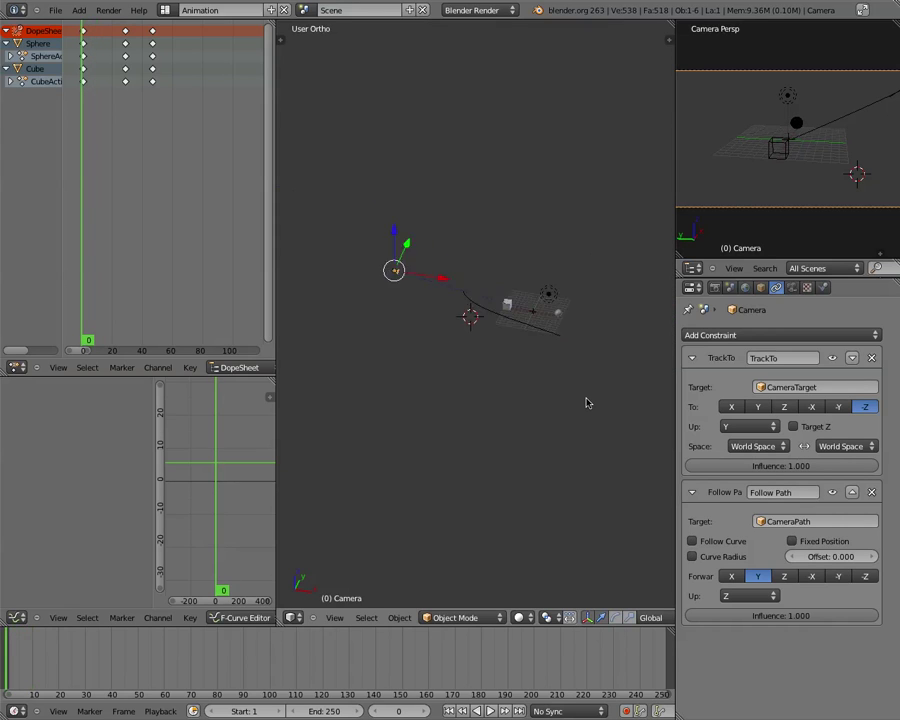
scroll(587, 403, up, 1)
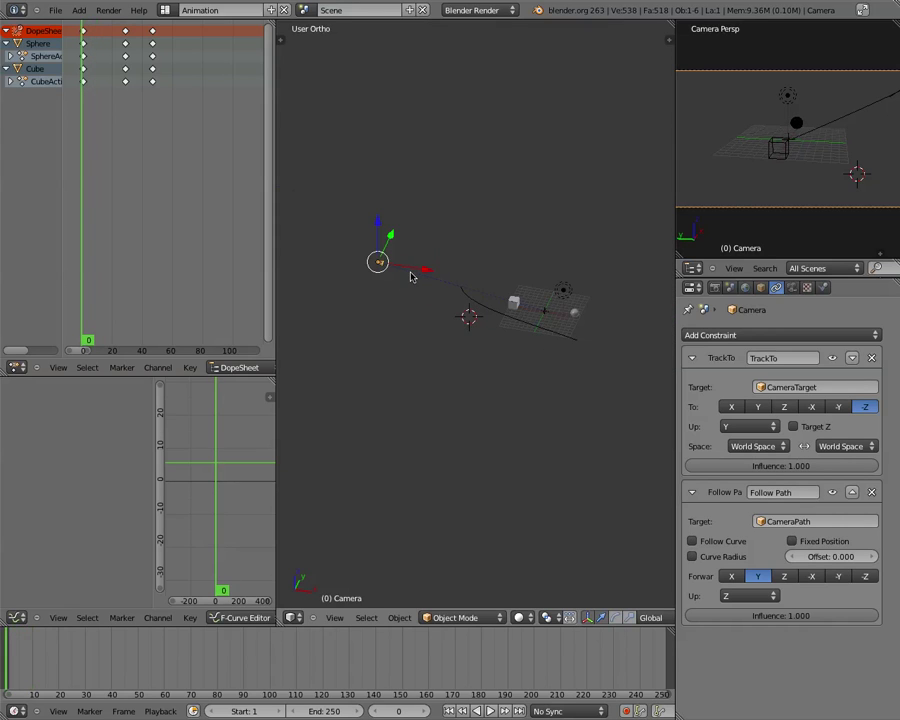
scroll(418, 275, up, 4)
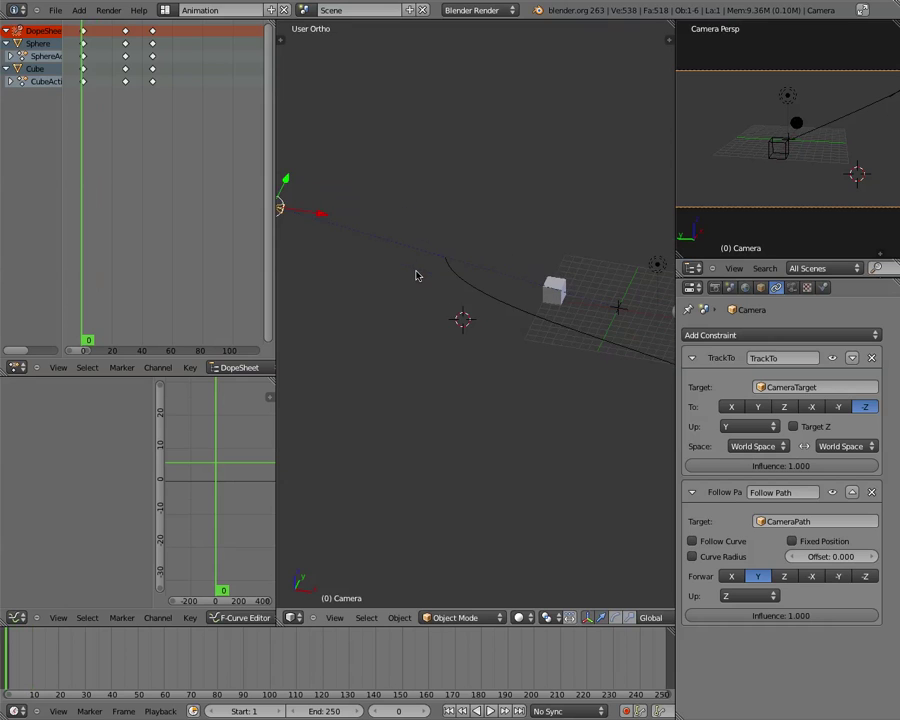
drag(312, 217, 424, 222)
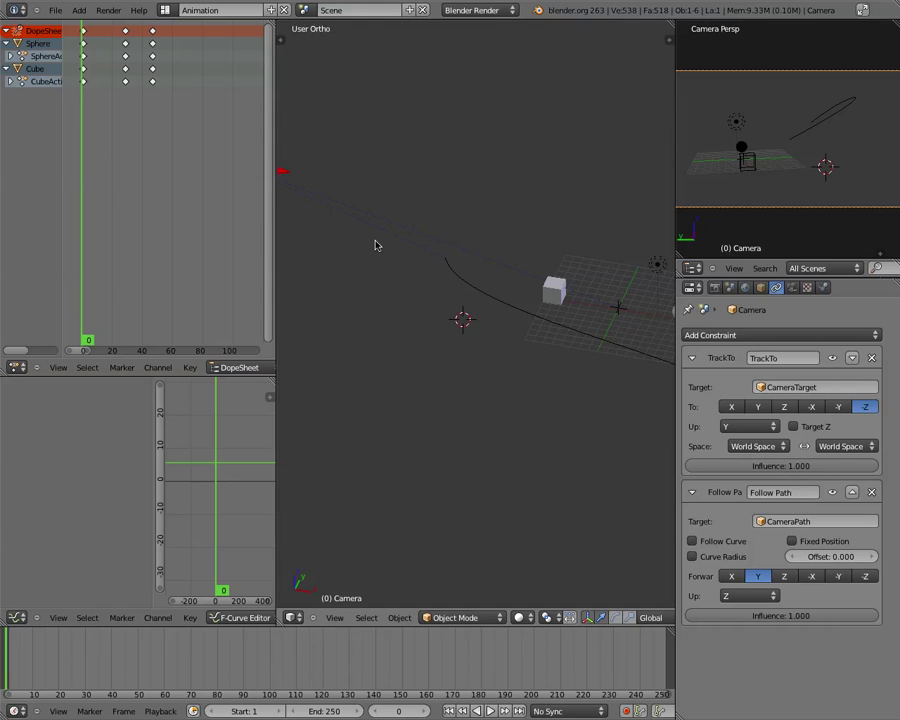
Advance to frame 3 and test-grab the path-bound camera, leaving it in place.
key(alt+a)
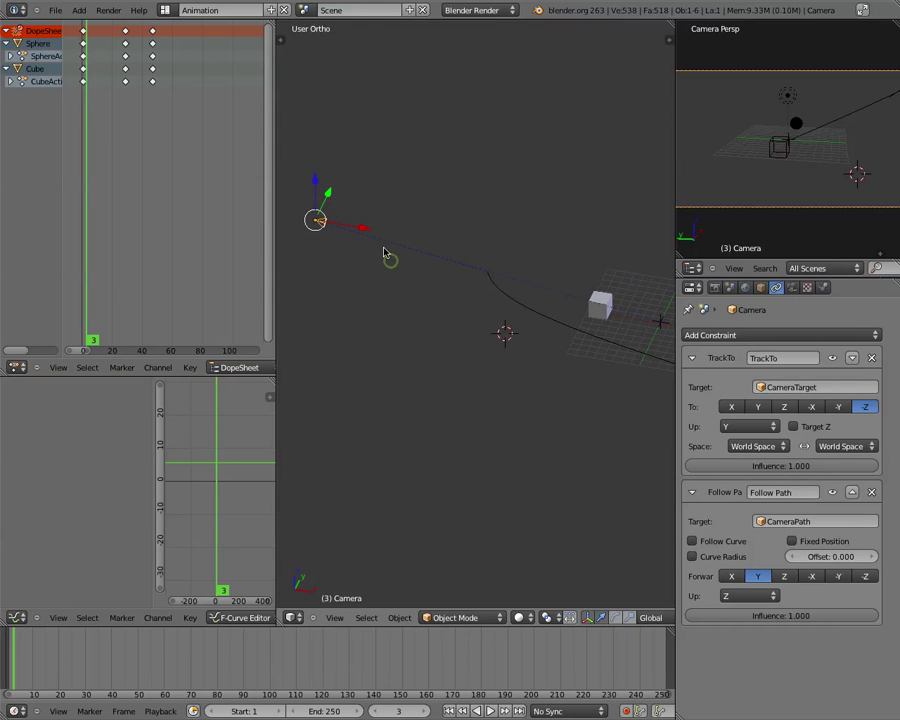
key(g)
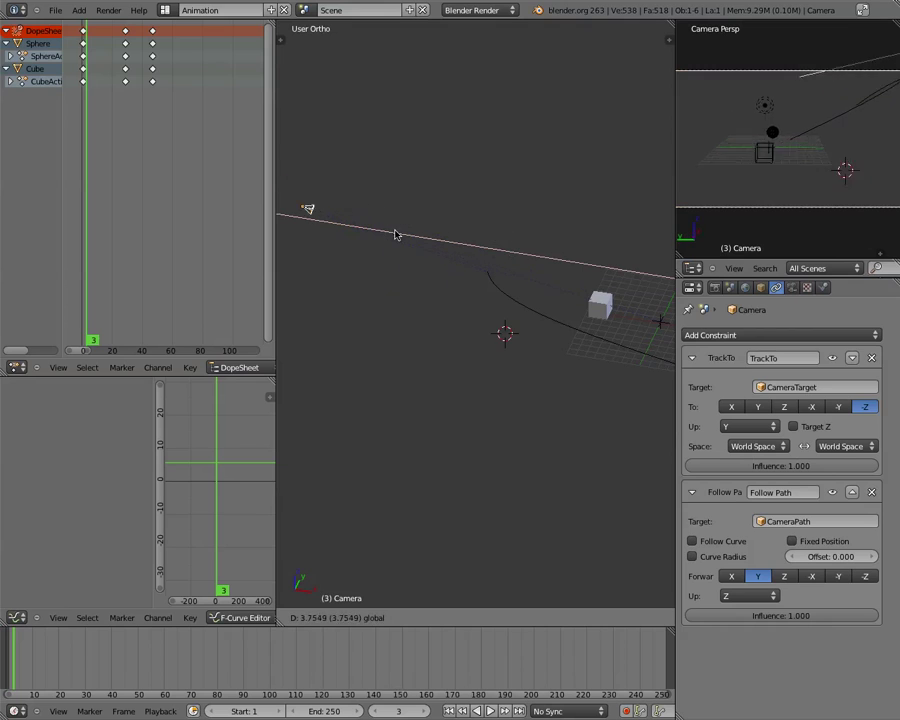
click(456, 232)
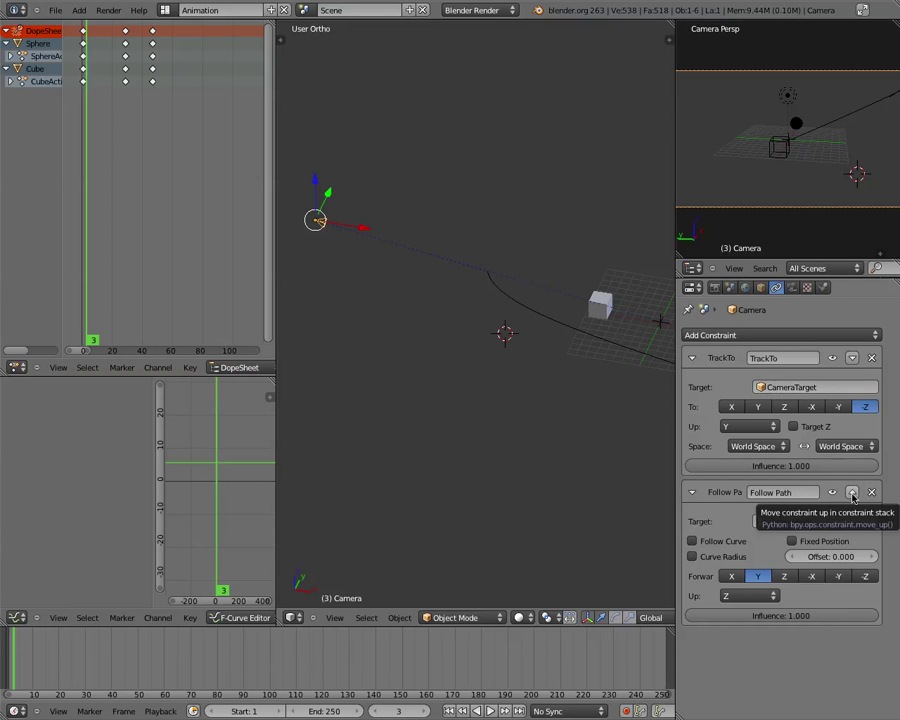
Move Follow Path above Track To and scrub the timeline back to frame 0.
click(852, 493)
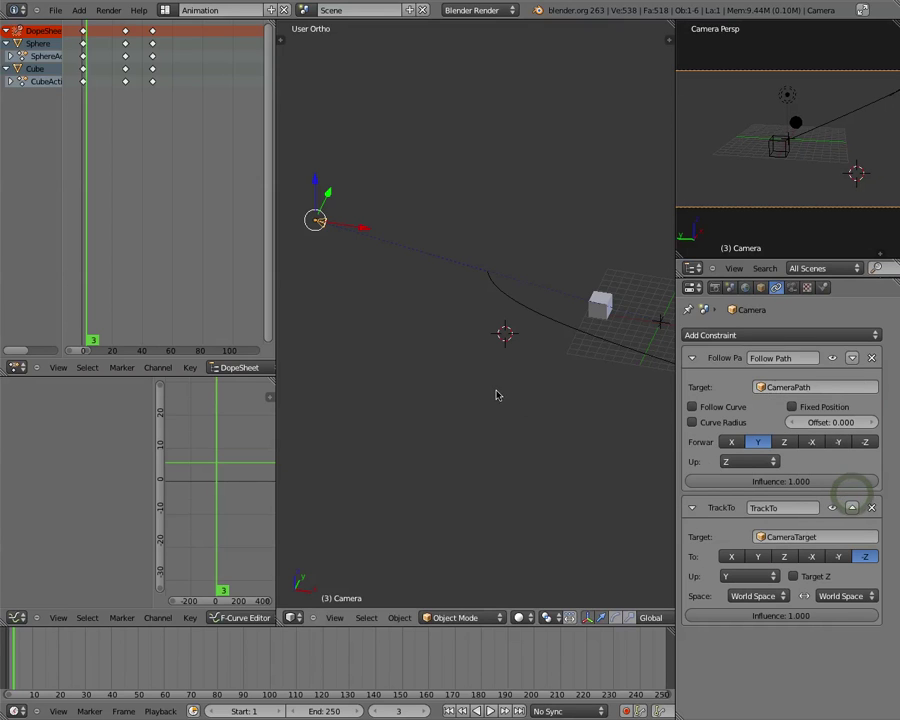
mouse_move(16, 665)
mouse_down()
mouse_move(160, 666)
mouse_move(5, 650)
mouse_up()
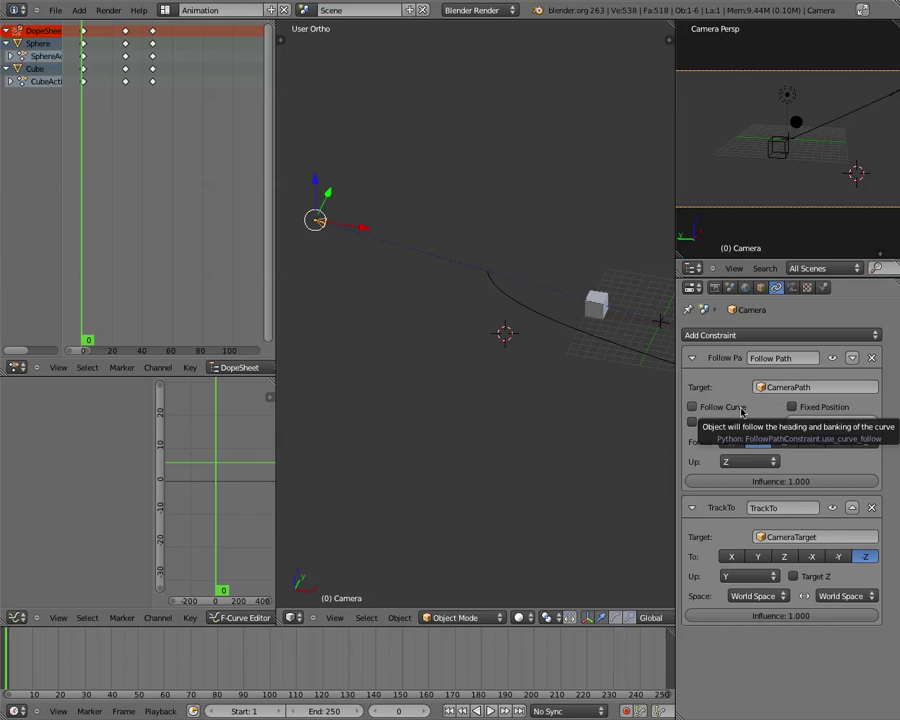
Select the CameraPath curve, show its curve data, and keyframe Evaluation Time at 0.000.
right_click(521, 310)
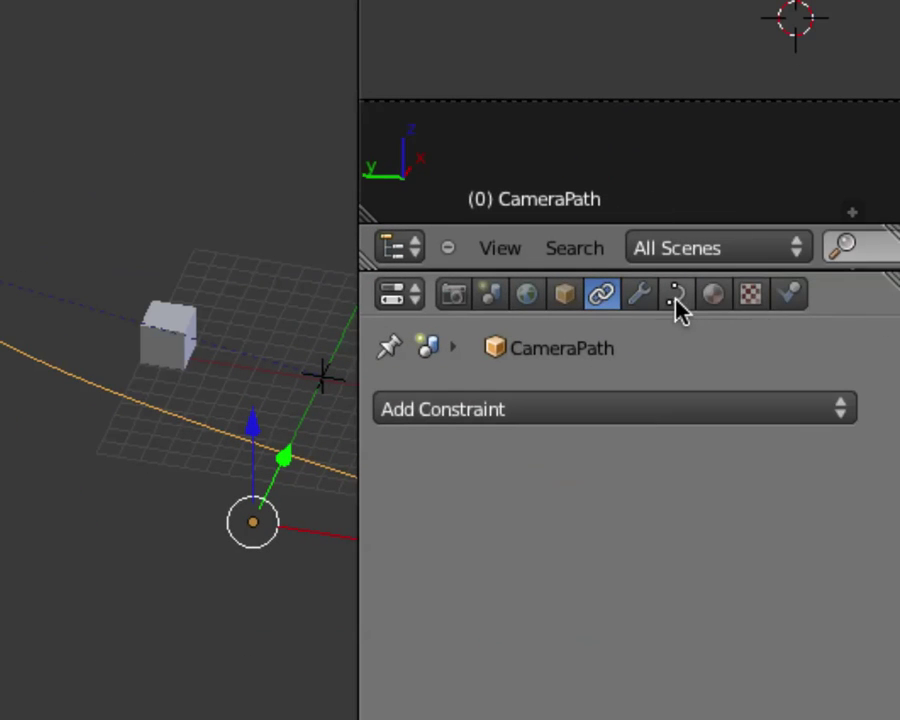
click(676, 300)
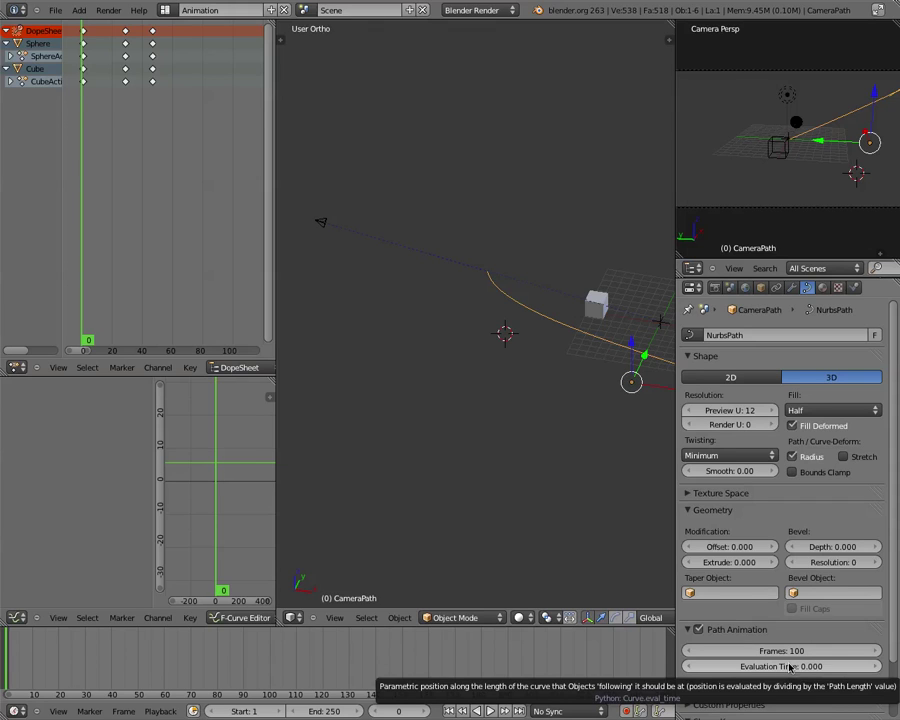
key(i)
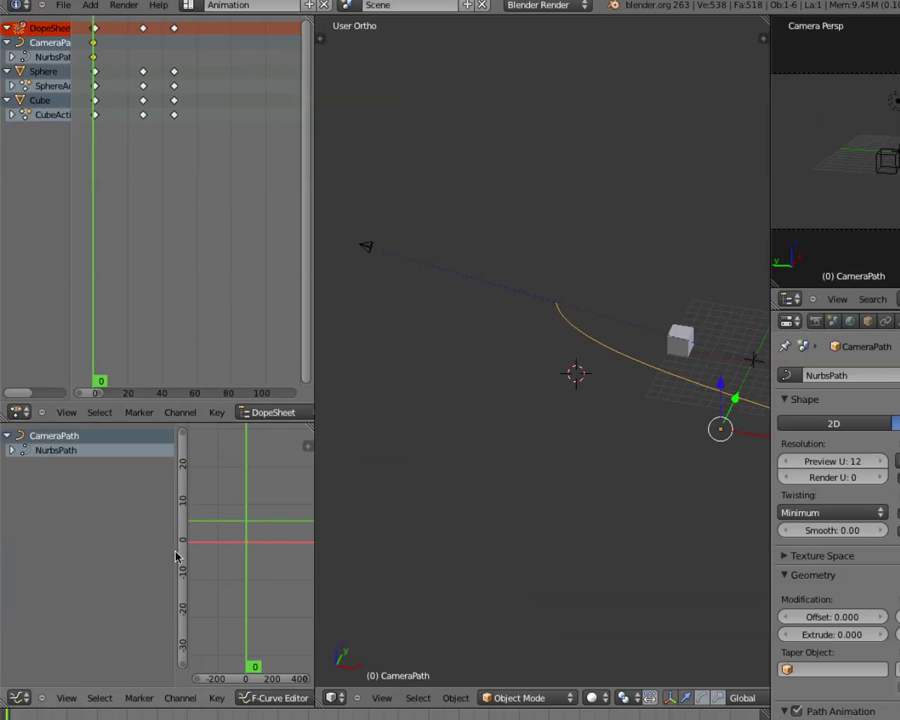
Narrow the graph editor's channel list and scrub the timeline forward to frame 47.
drag(177, 570, 58, 566)
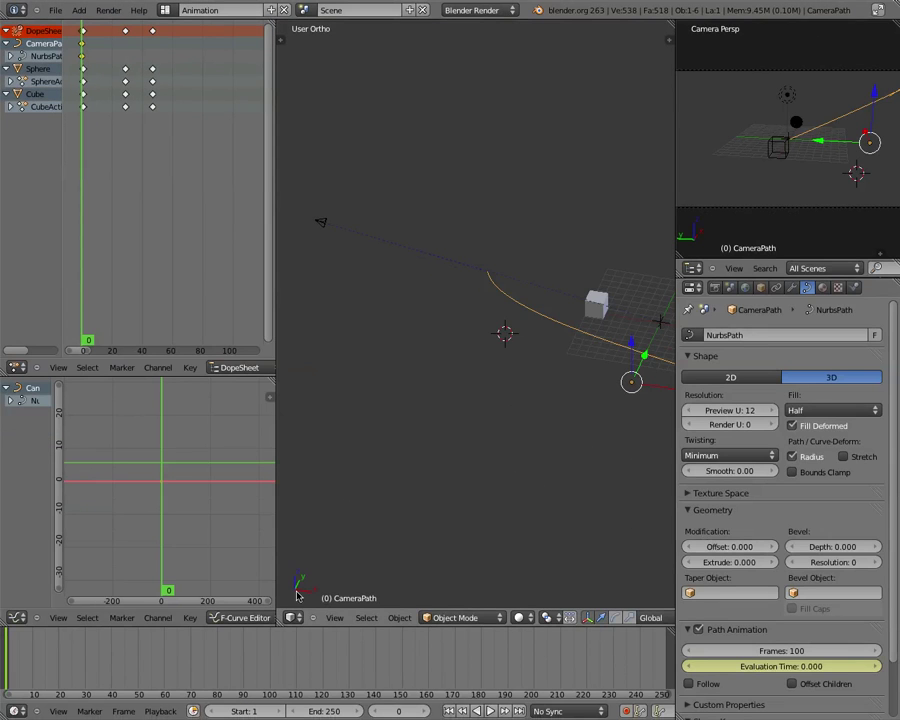
click(18, 657)
drag(18, 657, 129, 664)
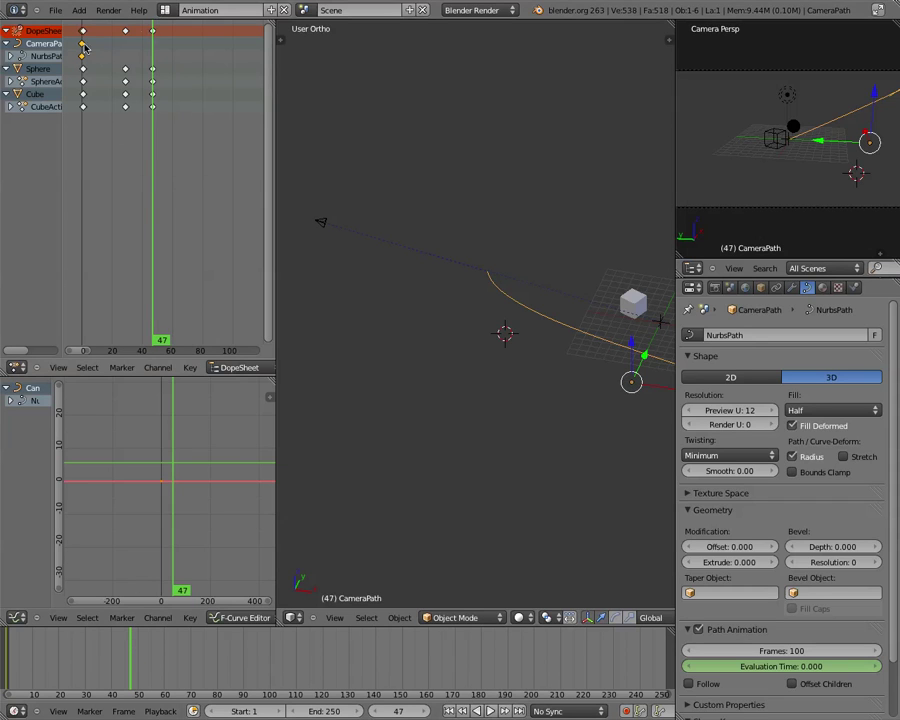
Enter 100 for CameraPath's Evaluation Time and insert a keyframe on it at frame 47.
click(785, 665)
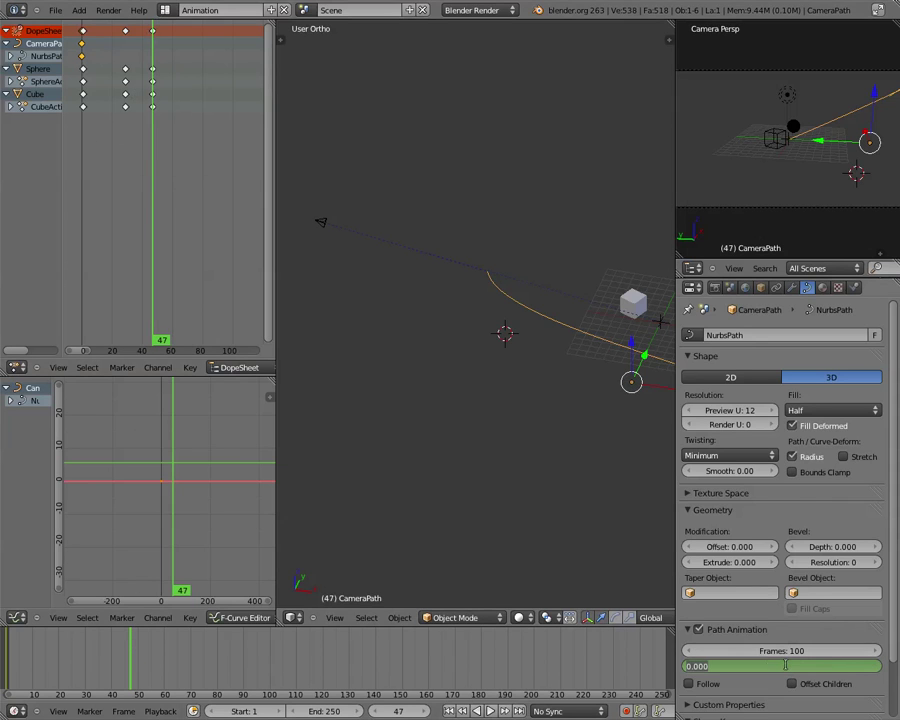
text(100)
key(Return)
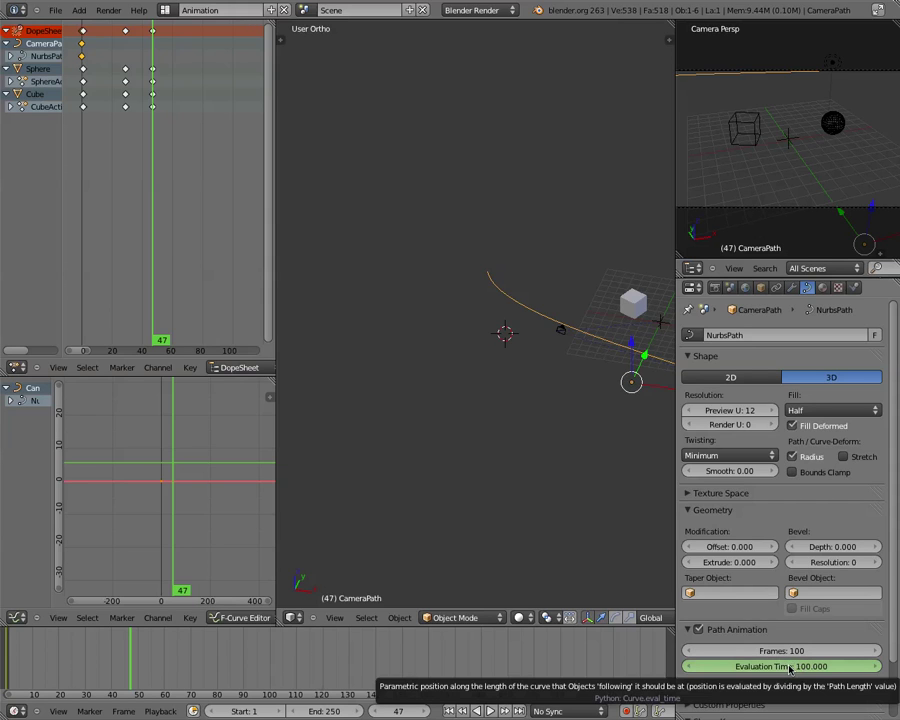
key(i)
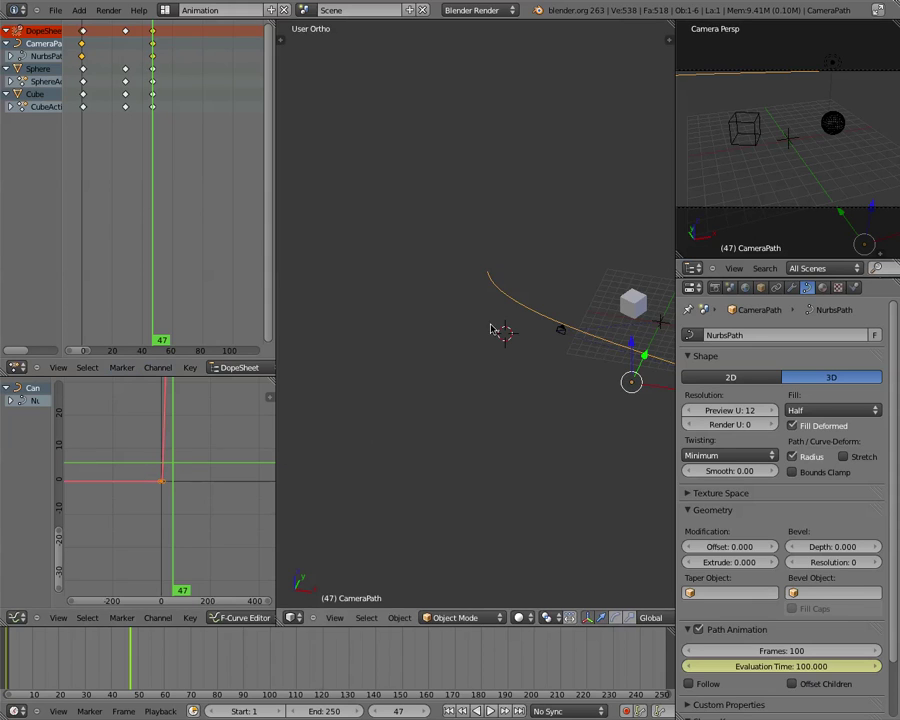
Pan and orbit to view the path as an arc, then scrub to frame 52.
shift+middle_drag(548, 405, 464, 482)
drag(145, 673, 11, 657)
click(141, 658)
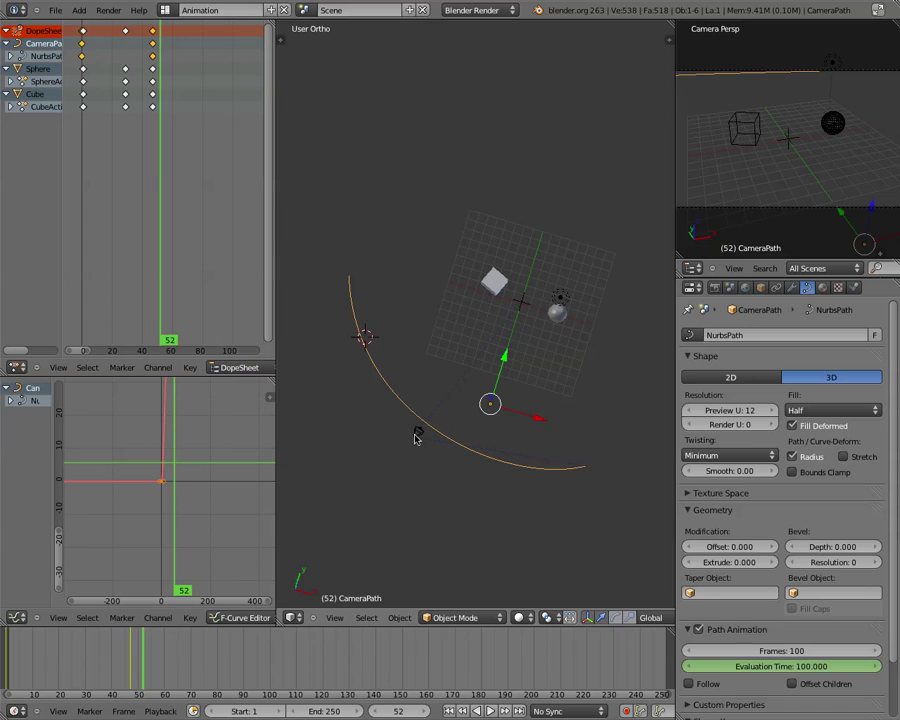
middle_drag(423, 436, 530, 383)
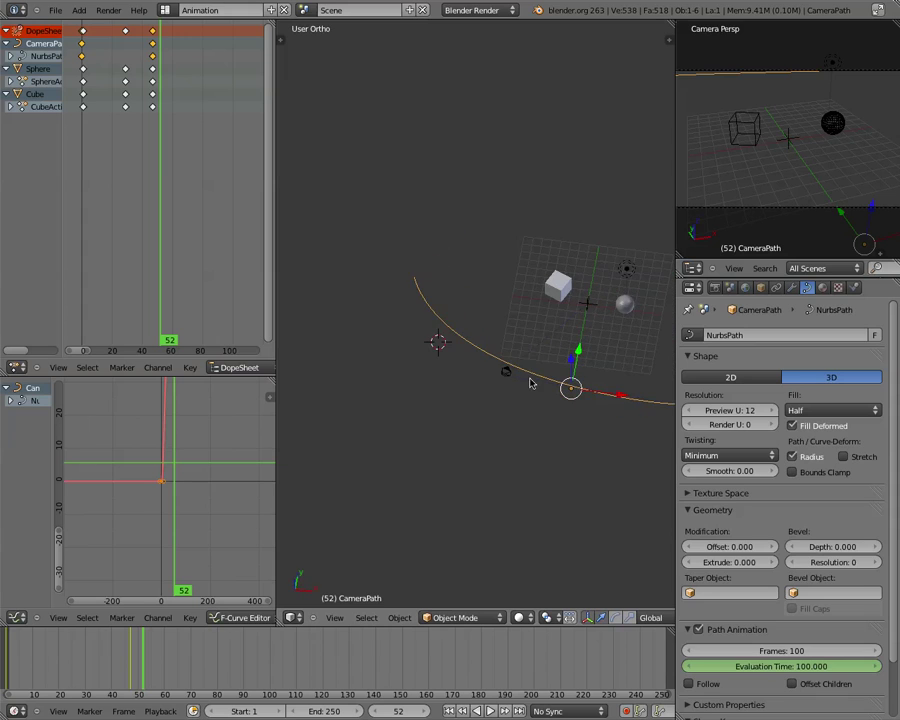
Select the Camera, delete its TrackTo constraint, and return the timeline to frame 1.
right_click(505, 377)
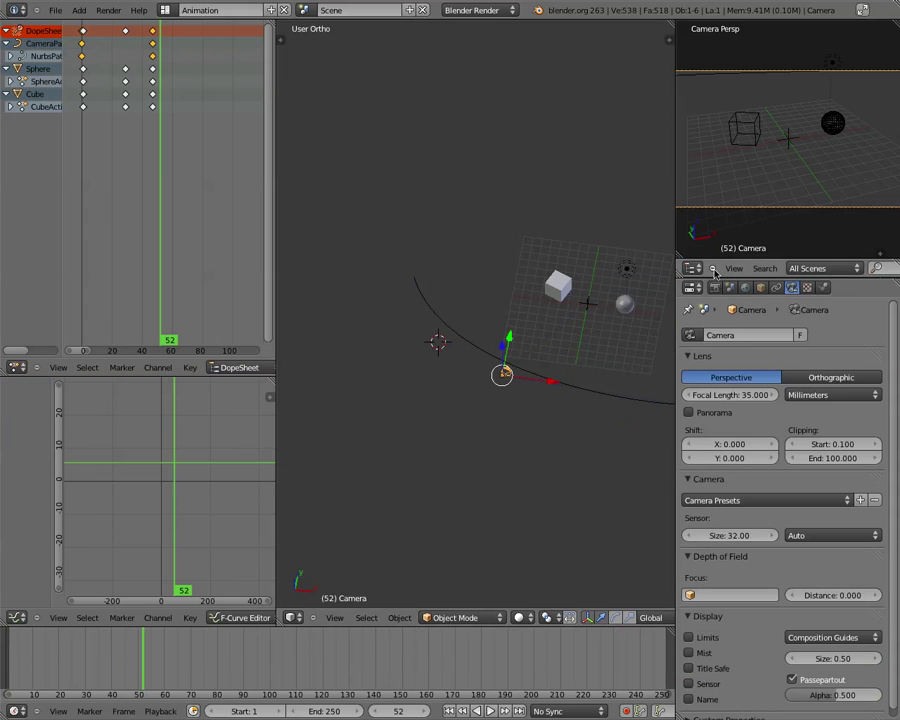
click(775, 288)
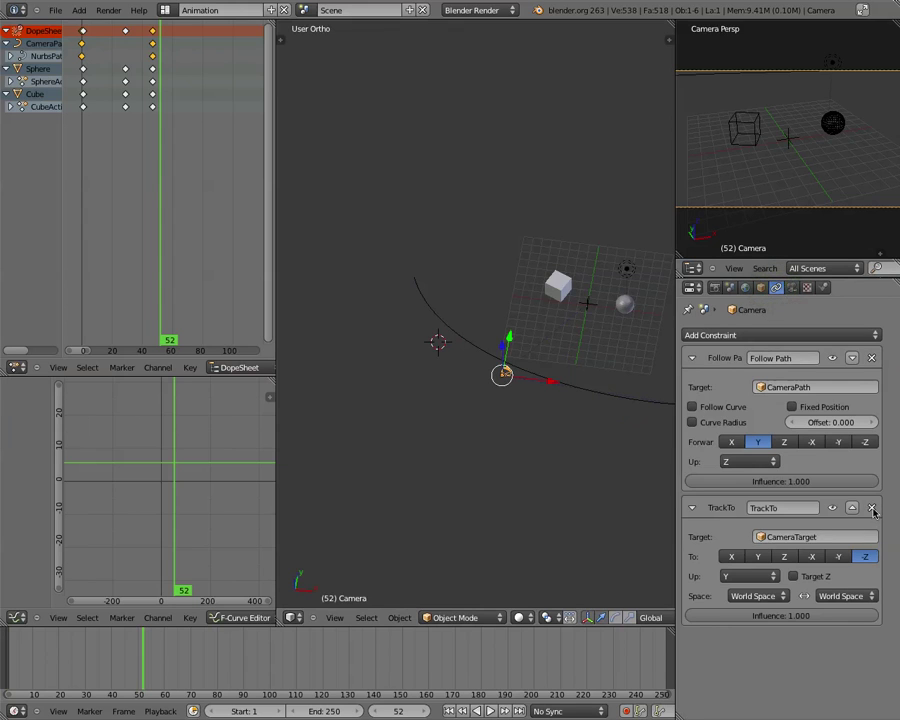
click(871, 511)
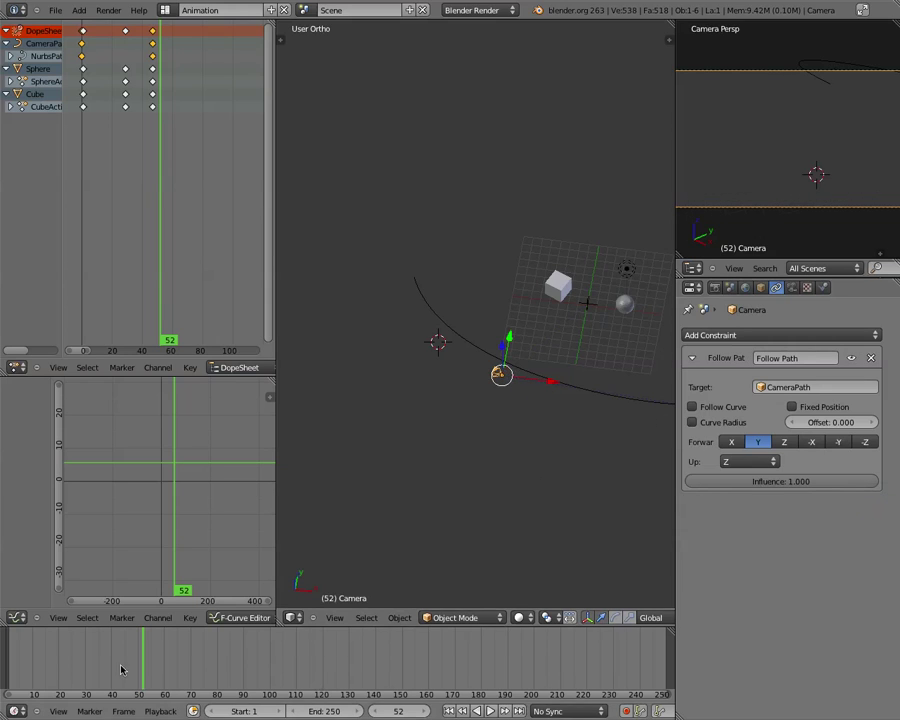
drag(105, 665, 8, 668)
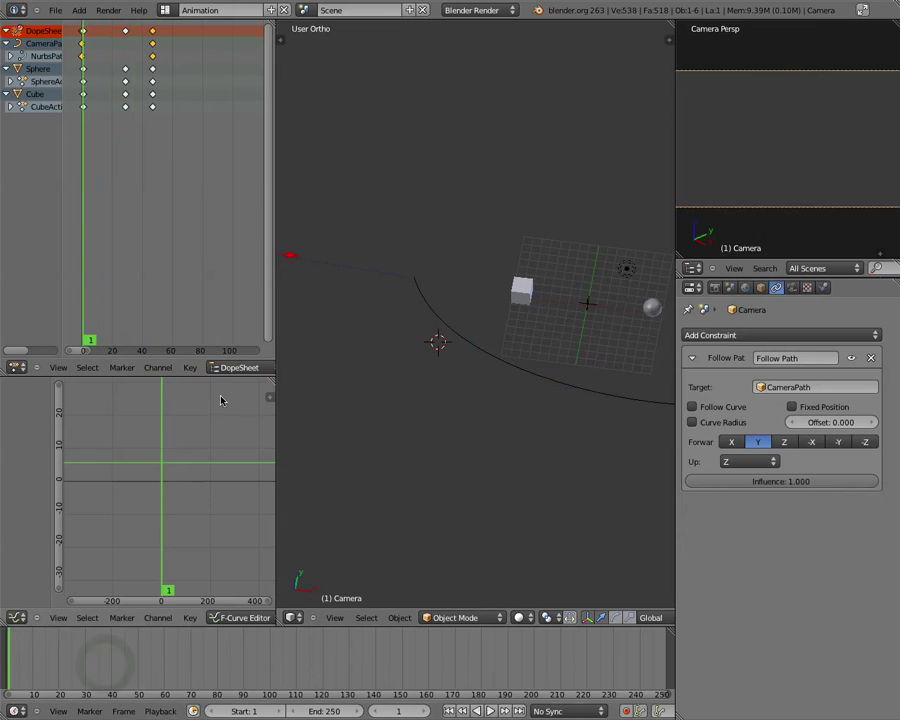
Move the camera along X, then down along Z toward the start of CameraPath.
ctrl+scroll(442, 419, up, 3)
key(g)
key(x)
drag(393, 279, 524, 288)
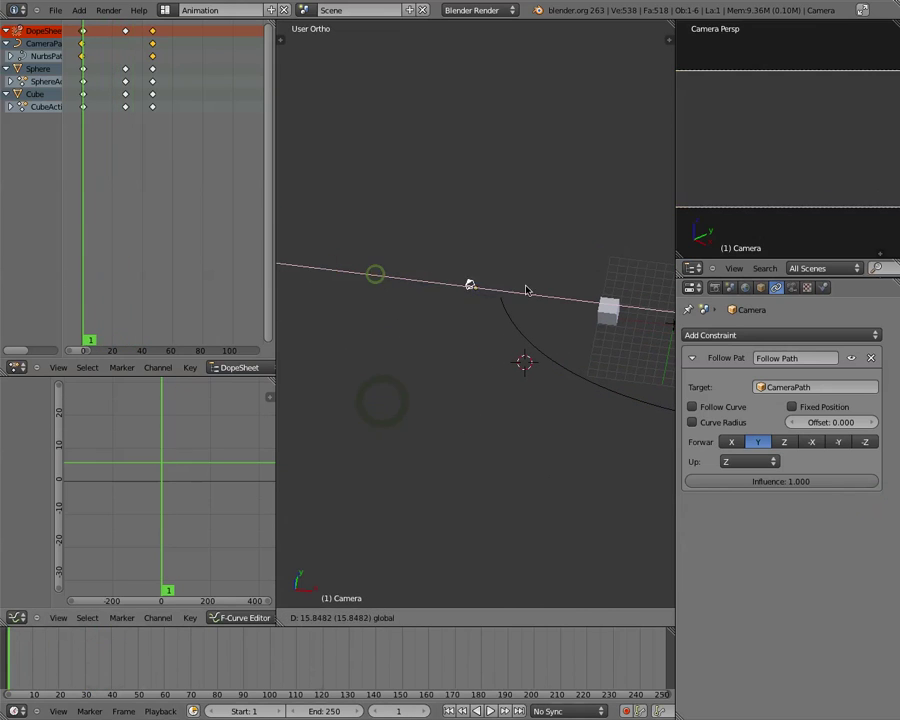
click(500, 289)
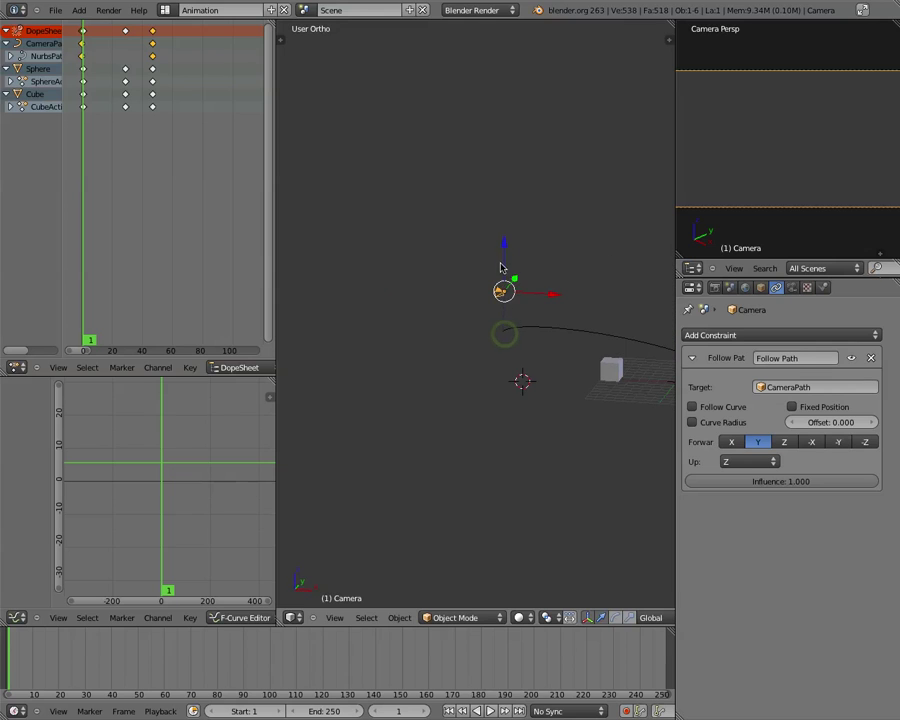
drag(506, 249, 510, 290)
middle_drag(512, 323, 508, 416)
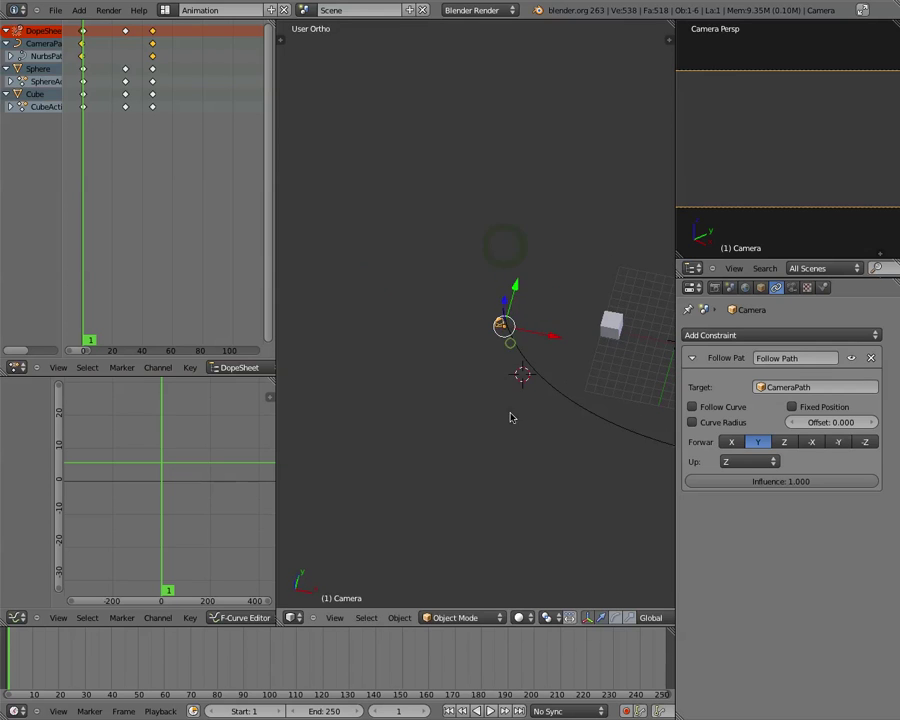
key(g)
key(z)
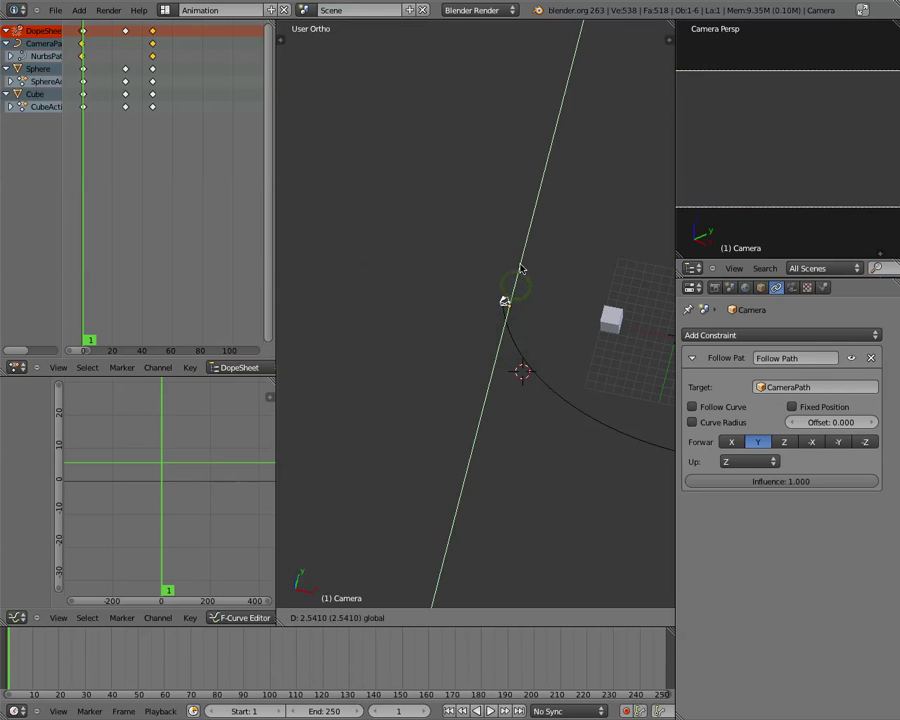
click(522, 270)
Nudge the camera along X and Y, checking it against the path from another angle.
key(g)
key(x)
click(540, 313)
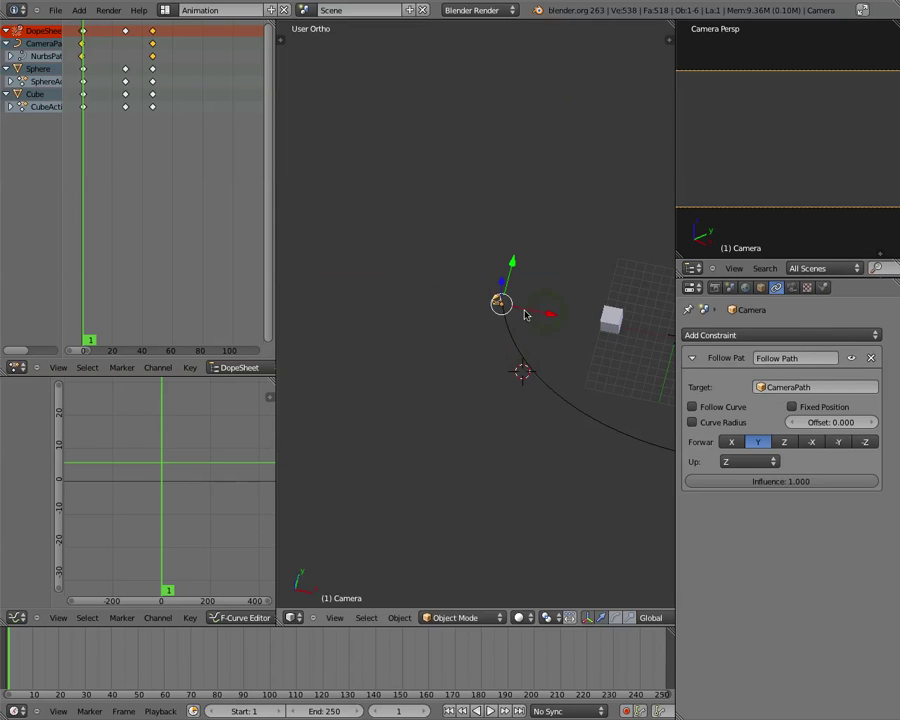
middle_drag(526, 313, 478, 320)
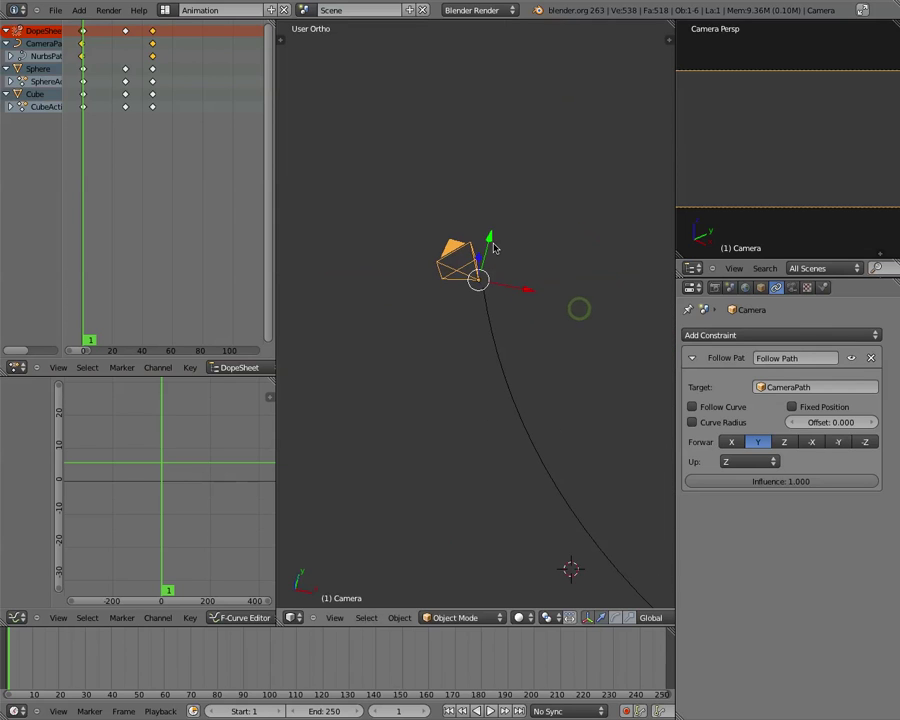
key(g)
key(x)
click(532, 292)
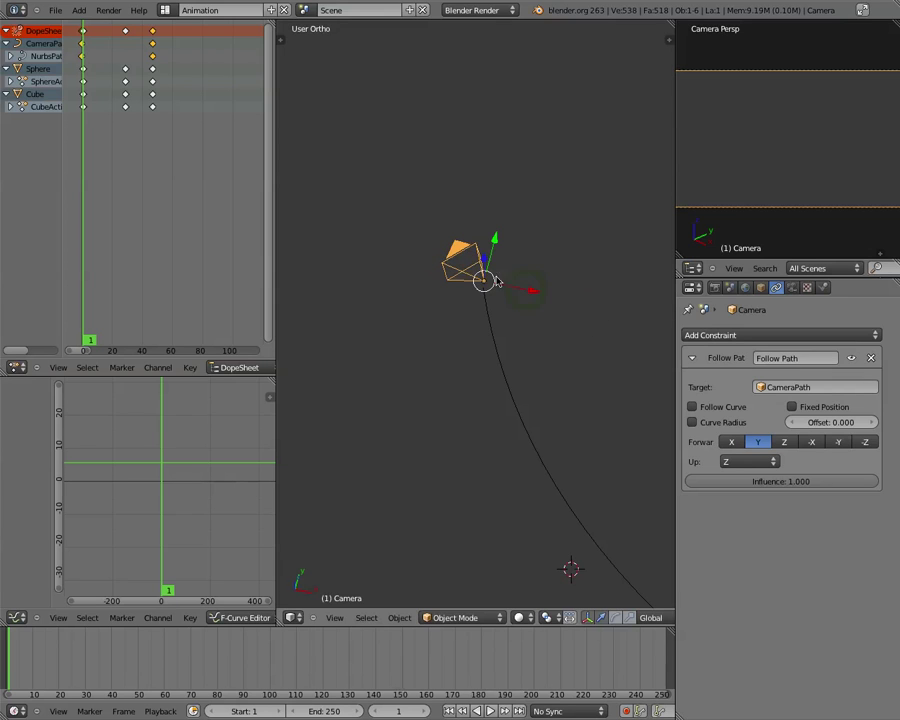
key(g)
key(y)
click(496, 244)
middle_drag(496, 244, 532, 252)
key(g)
key(y)
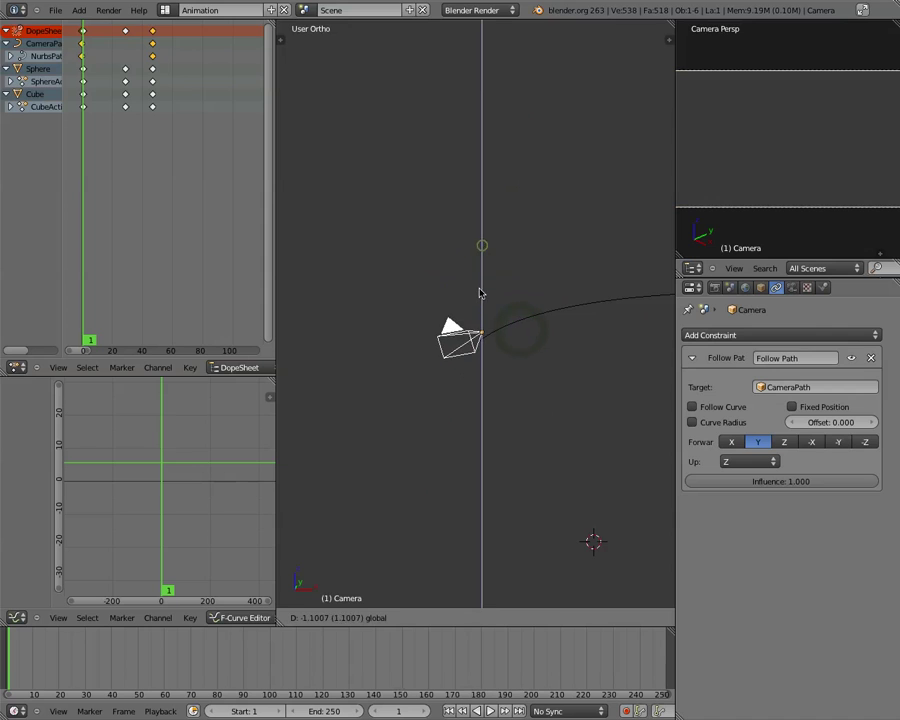
click(480, 293)
Refine the camera's position with further Y and small X adjustments.
middle_drag(496, 358, 492, 408)
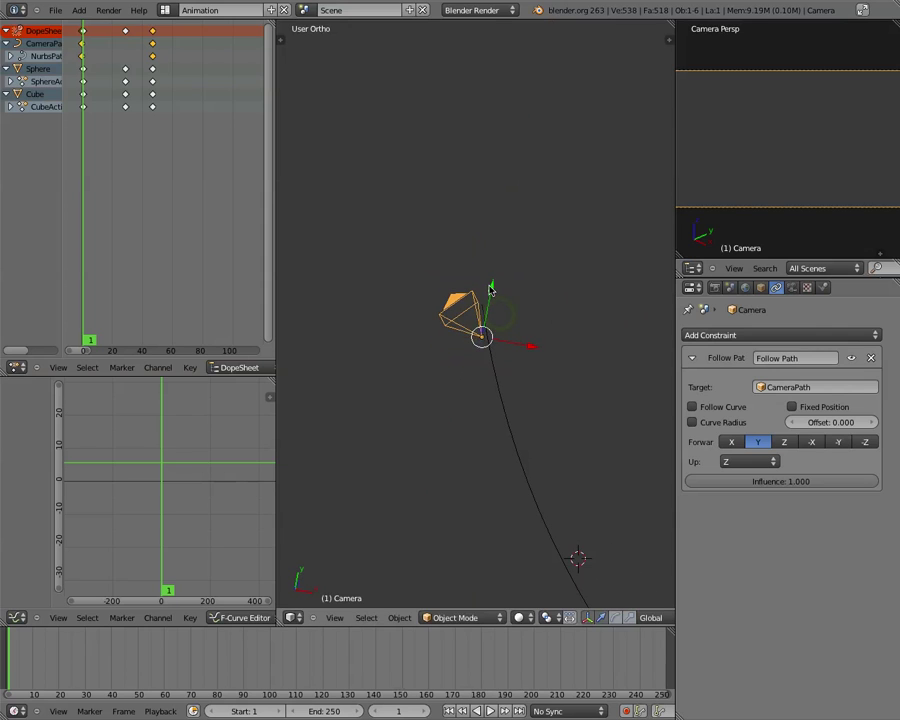
key(g)
key(y)
click(518, 322)
key(g)
key(x)
click(508, 305)
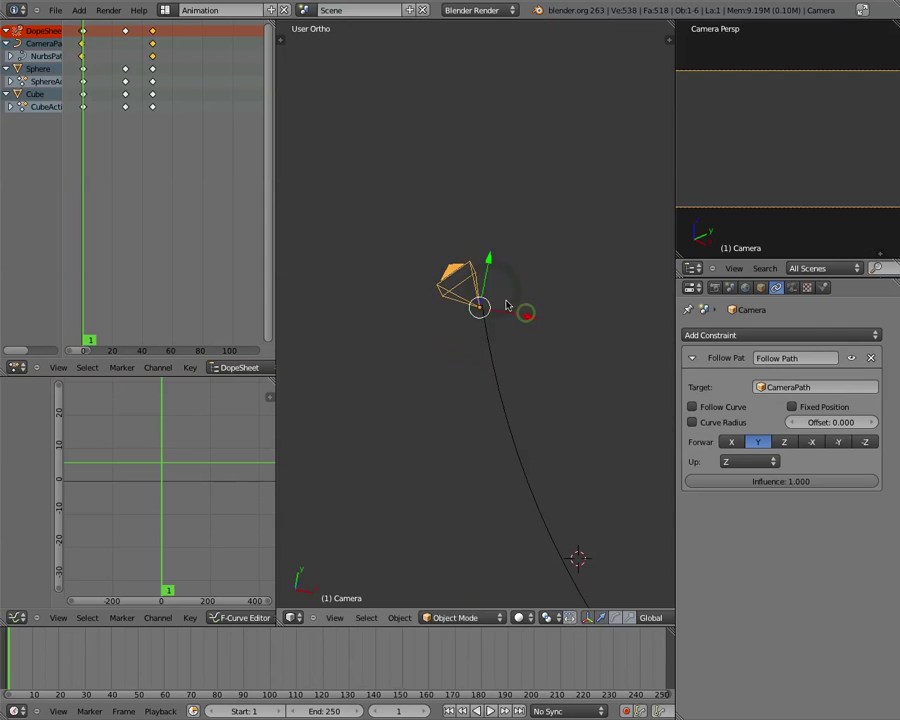
key(g)
key(y)
click(490, 262)
Make final X and Y adjustments so the camera sits at the path's start.
middle_drag(508, 336, 527, 321)
key(g)
key(y)
click(486, 290)
key(g)
key(x)
click(528, 320)
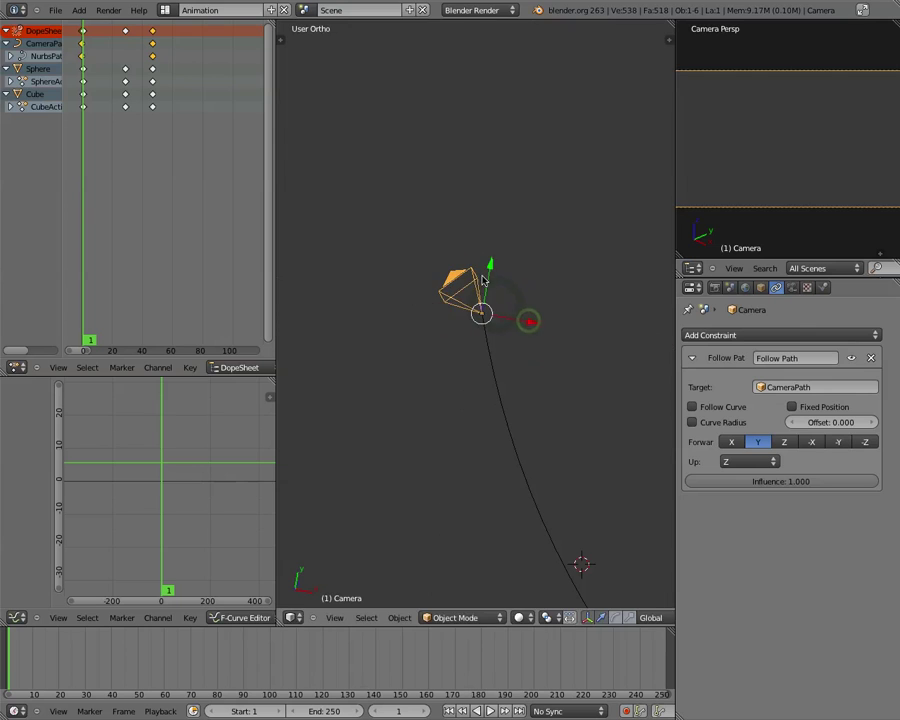
key(g)
key(y)
click(488, 268)
middle_drag(494, 378, 508, 283)
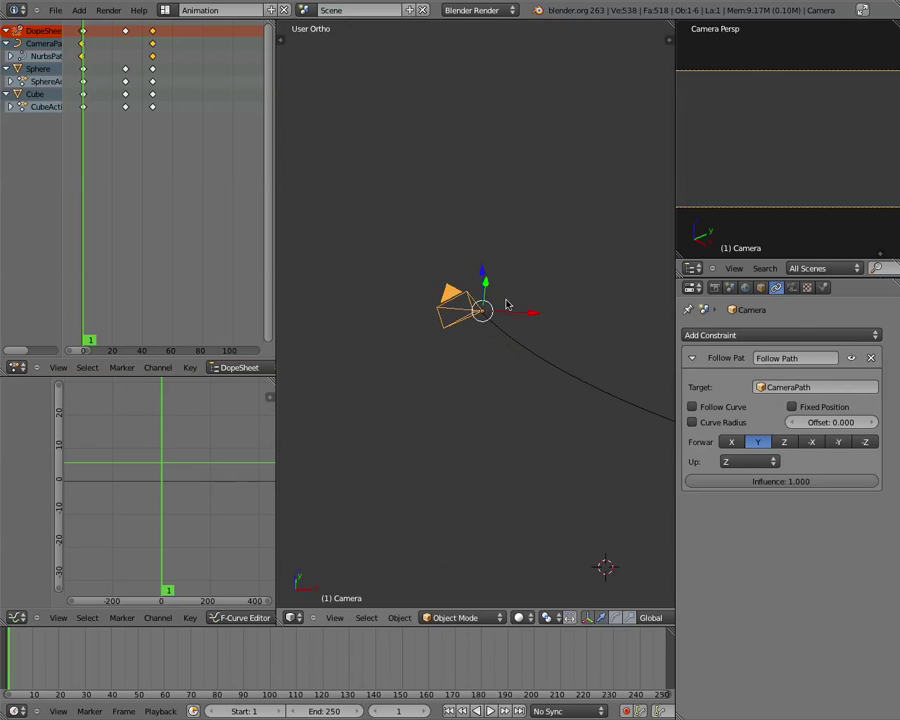
Return to frame 0 and play back the camera travelling along the path.
key(Left)
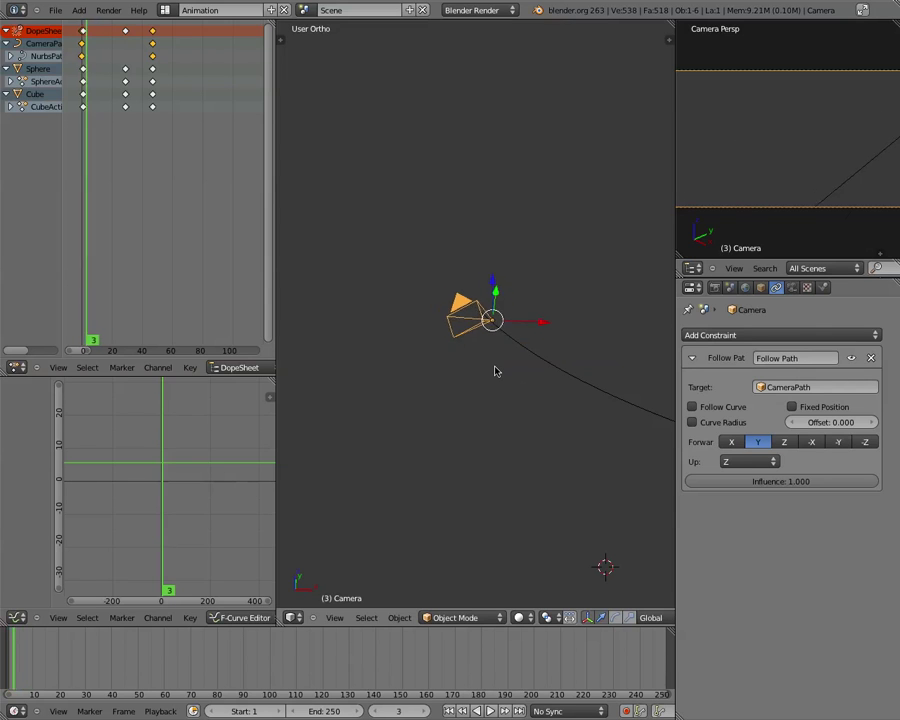
scroll(494, 371, down, 5)
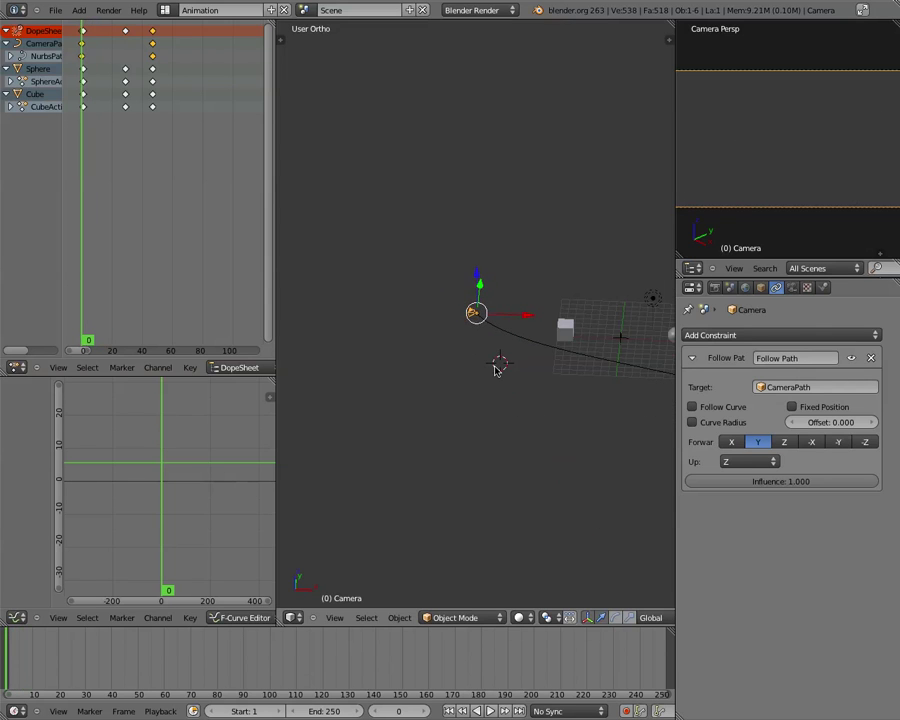
key(alt+a)
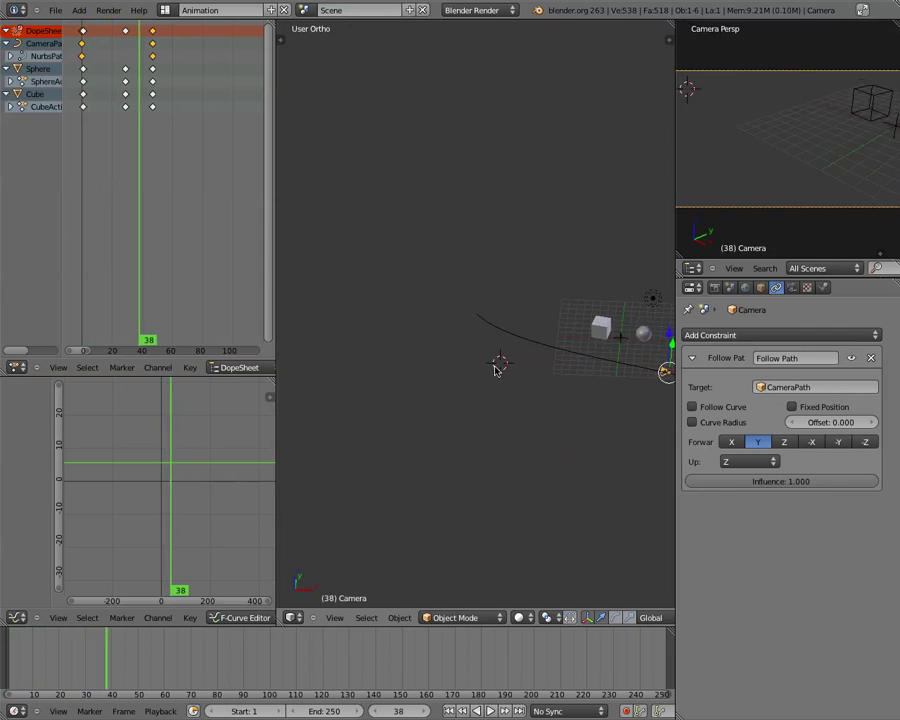
key(Escape)
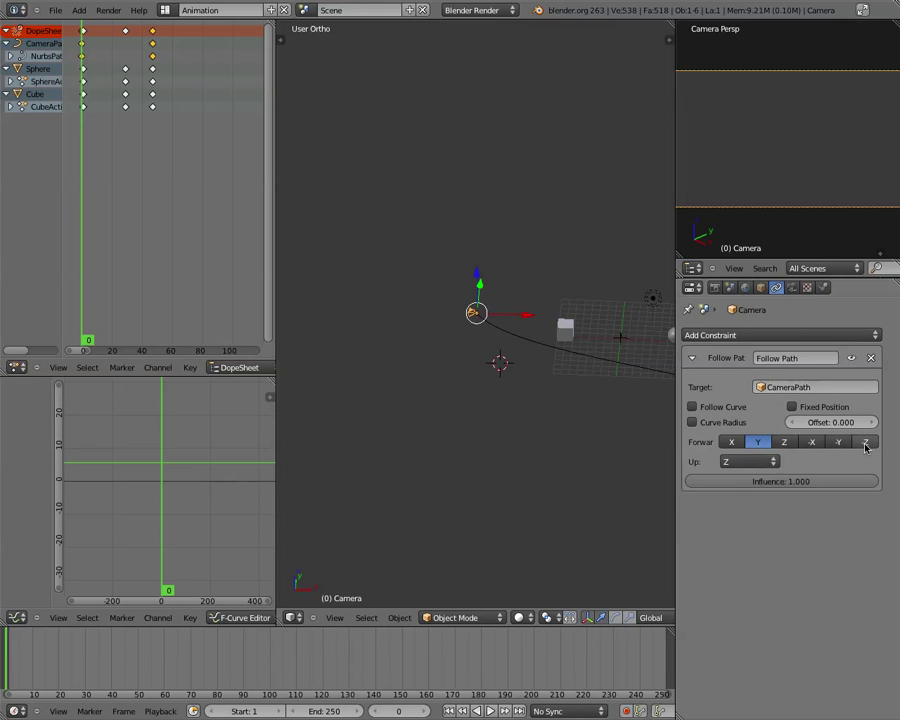
Try -Y, -Z and Z as the Follow Path forward axis, settling back on Y.
click(839, 442)
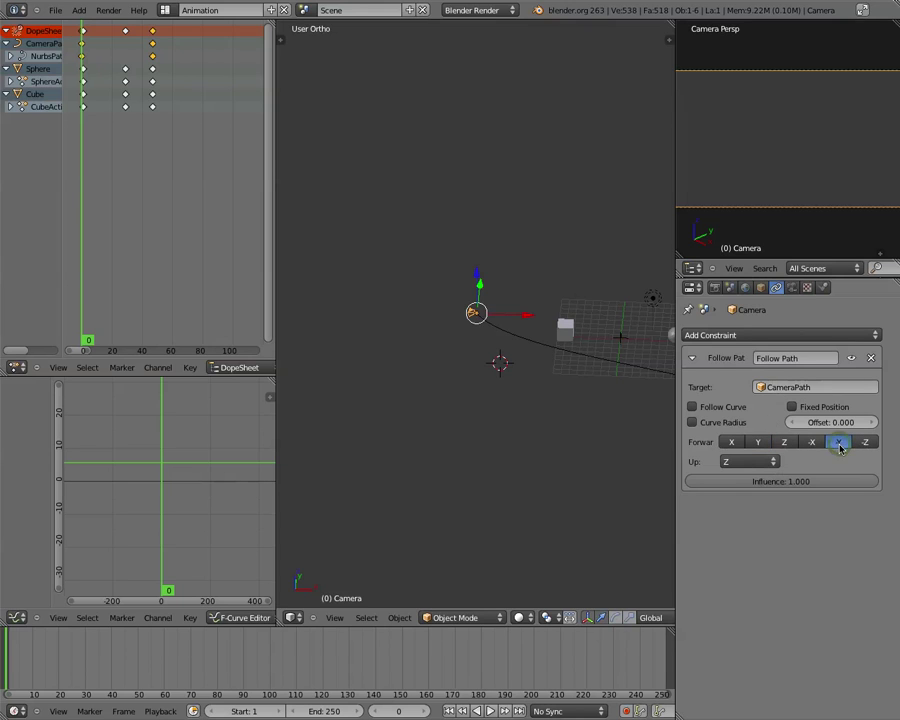
click(866, 442)
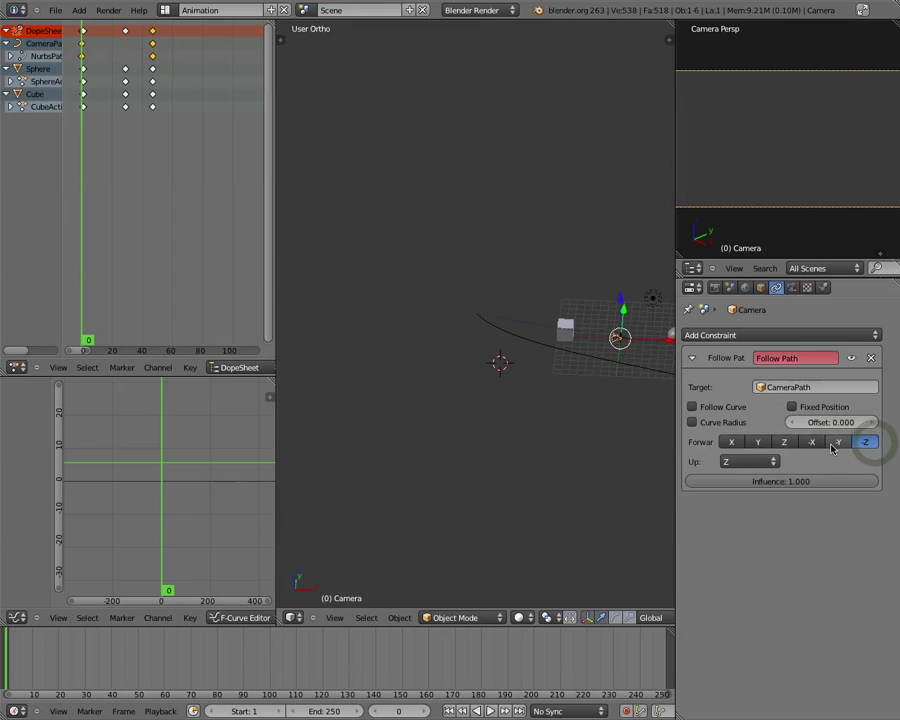
click(836, 442)
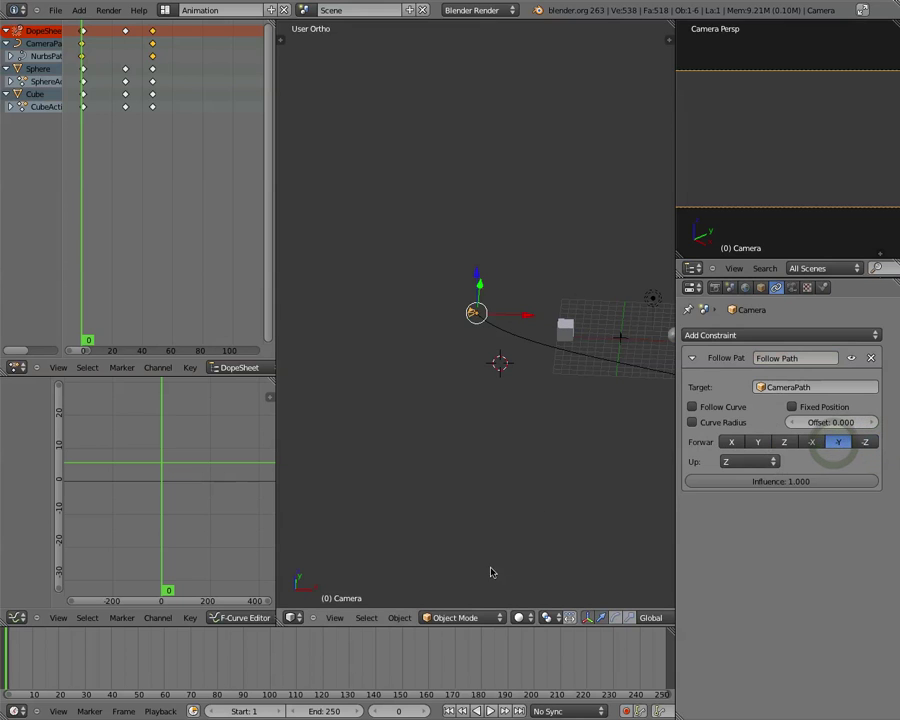
click(758, 442)
click(784, 442)
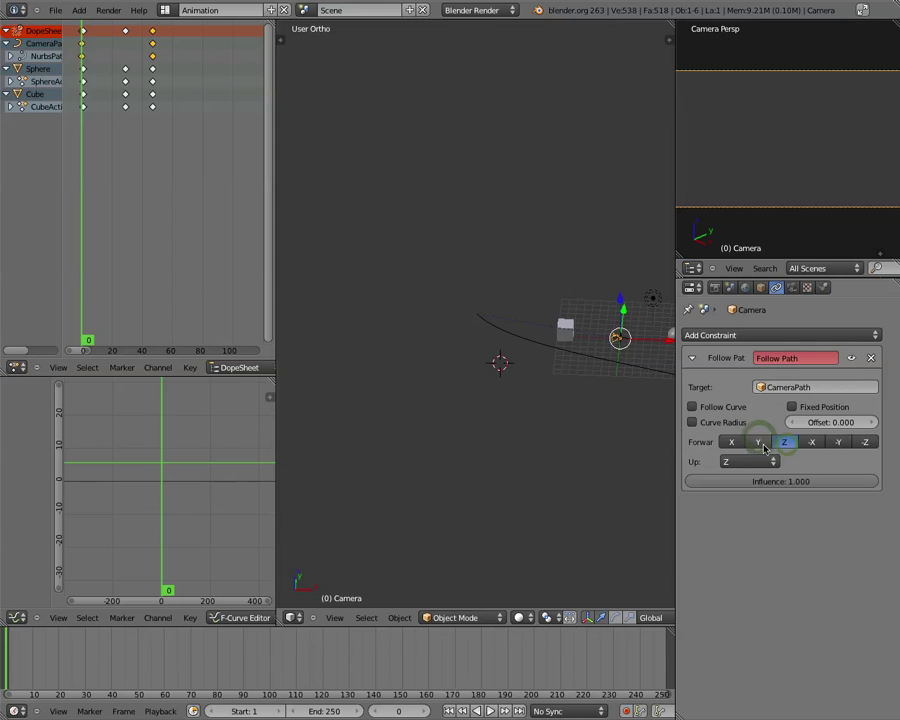
click(760, 442)
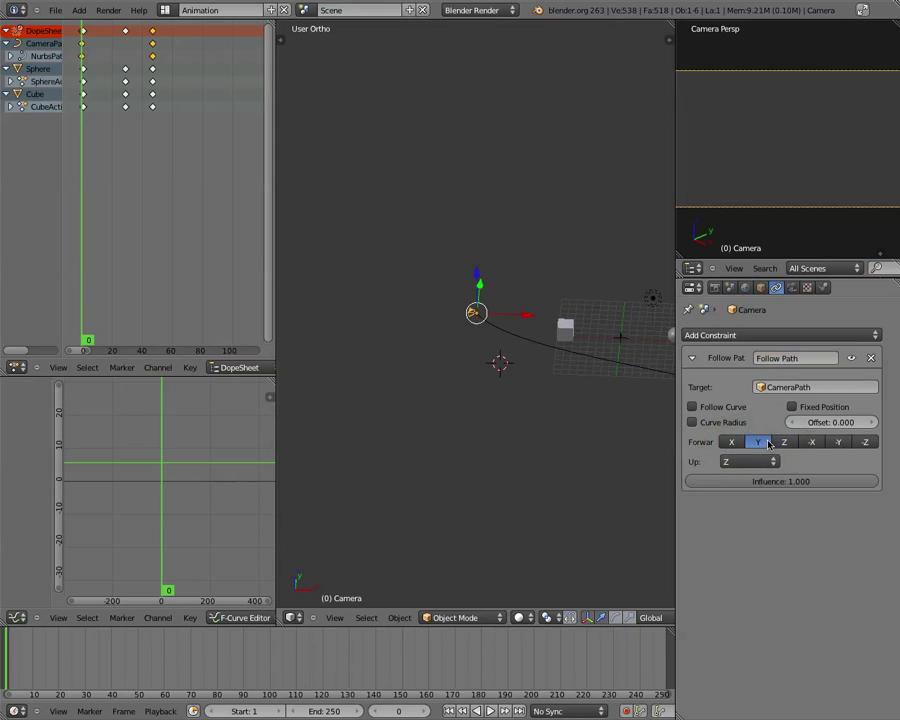
Add a Track To constraint targeting CameraTarget, with To set to -Z and Up axis Y.
click(729, 338)
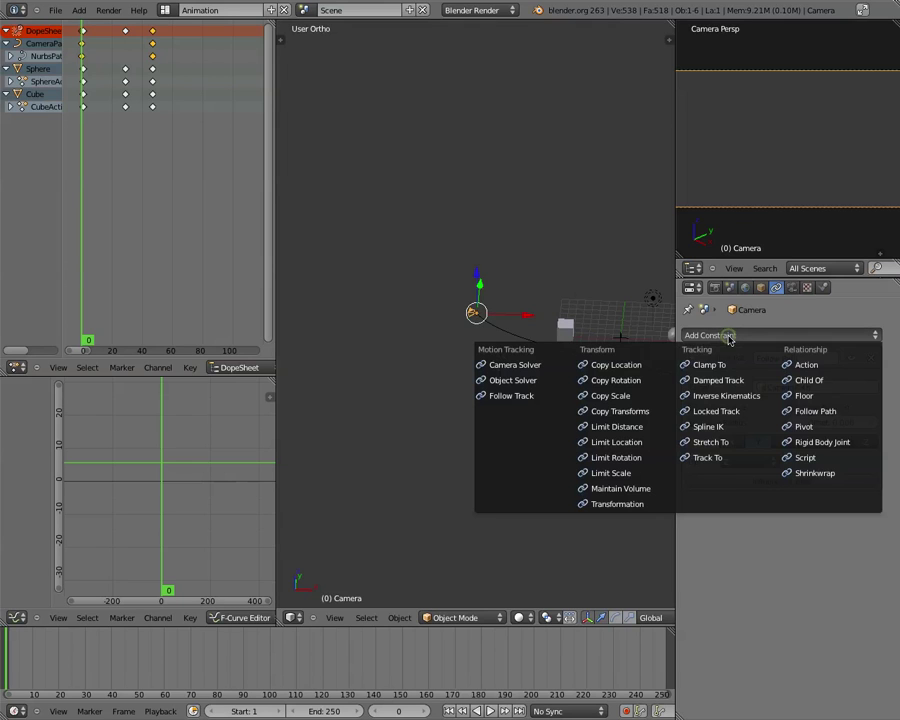
click(716, 457)
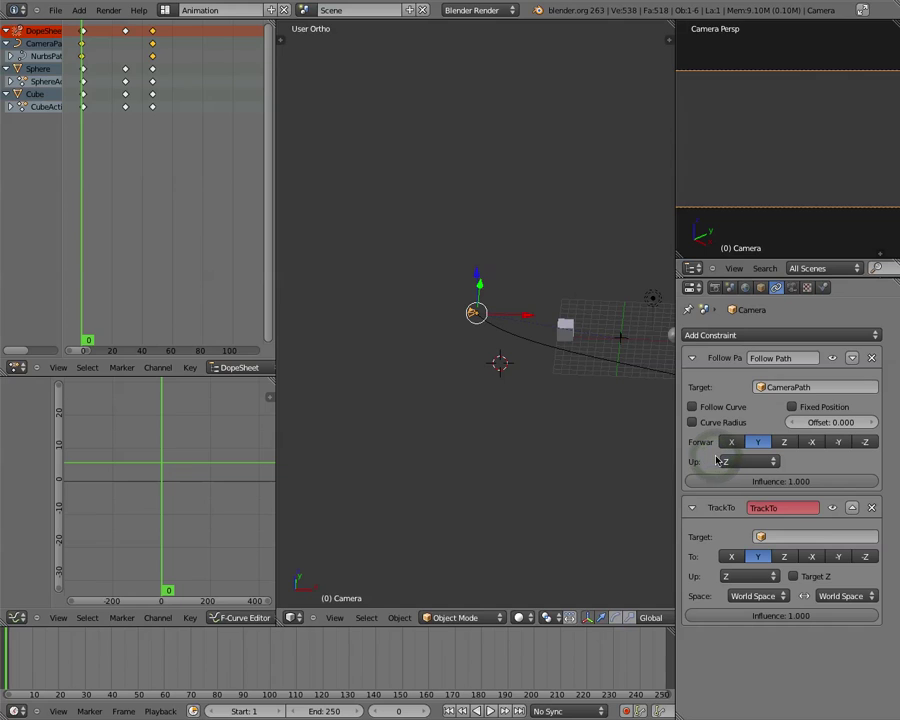
click(793, 537)
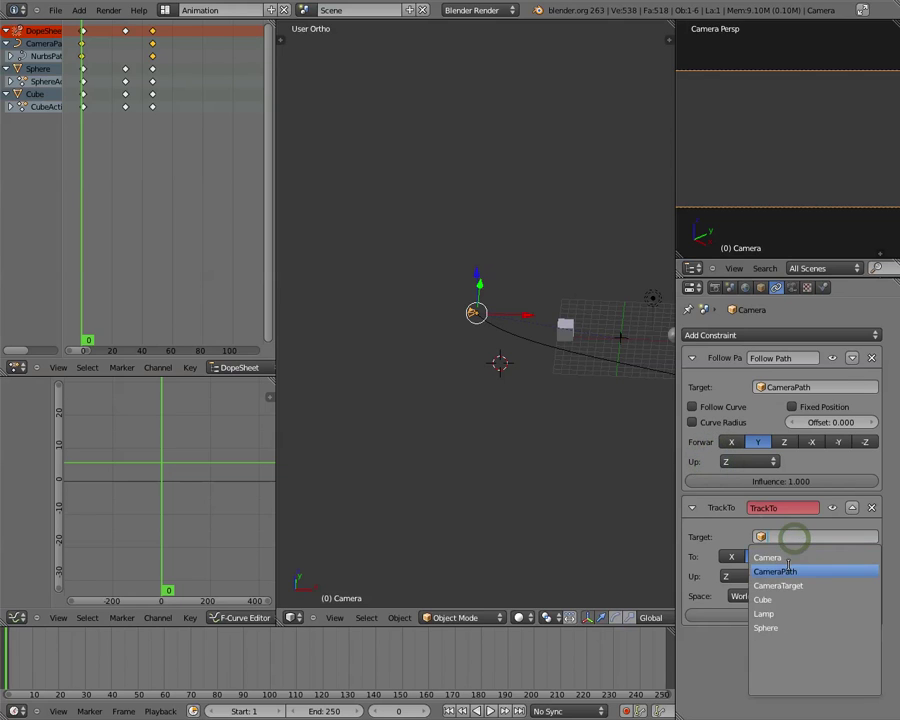
click(789, 586)
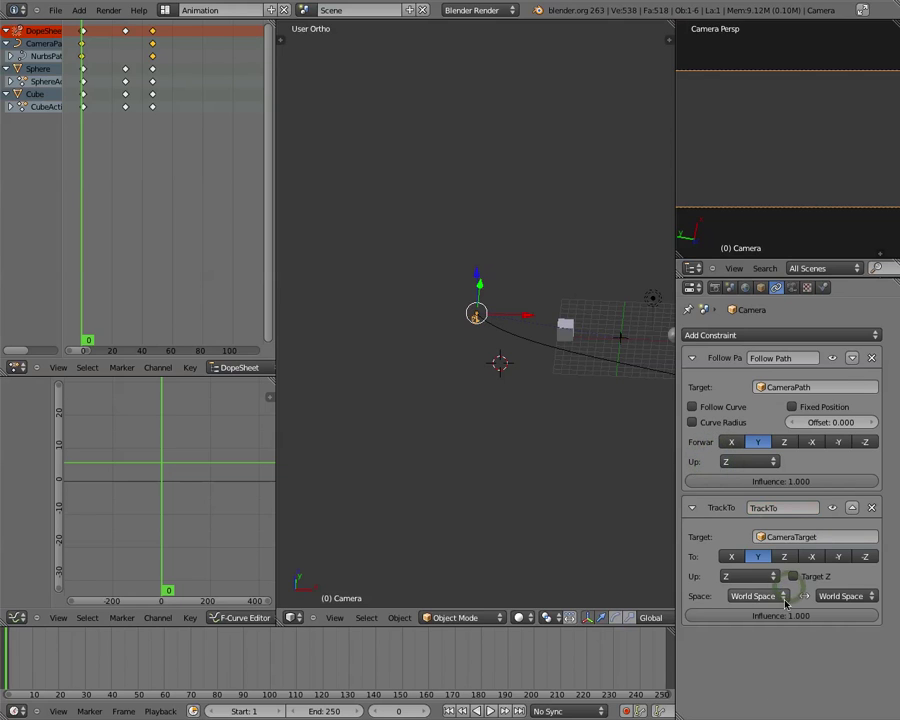
click(866, 557)
click(758, 576)
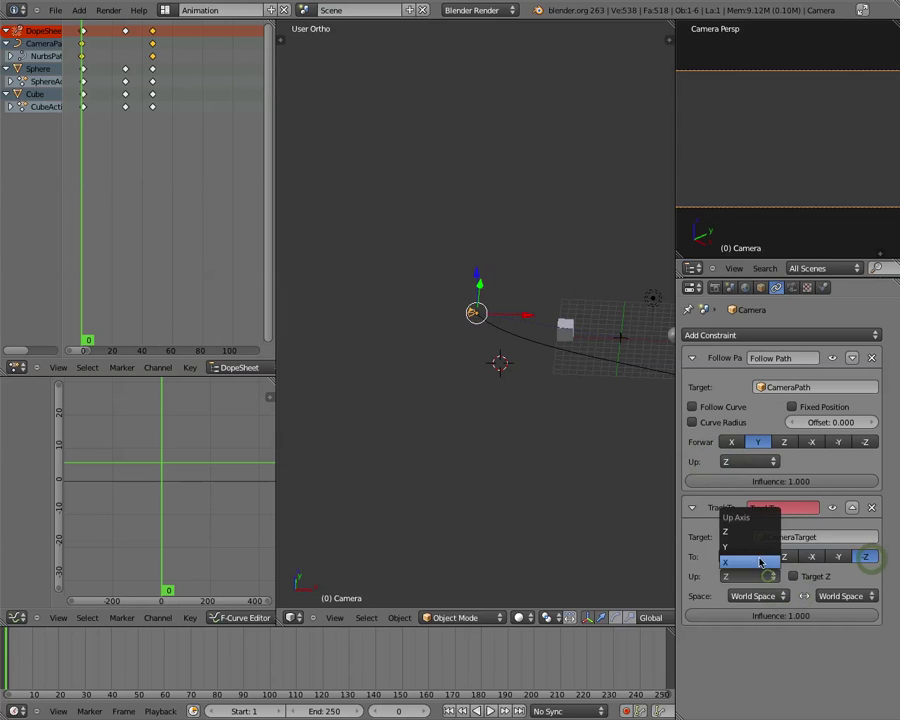
click(740, 536)
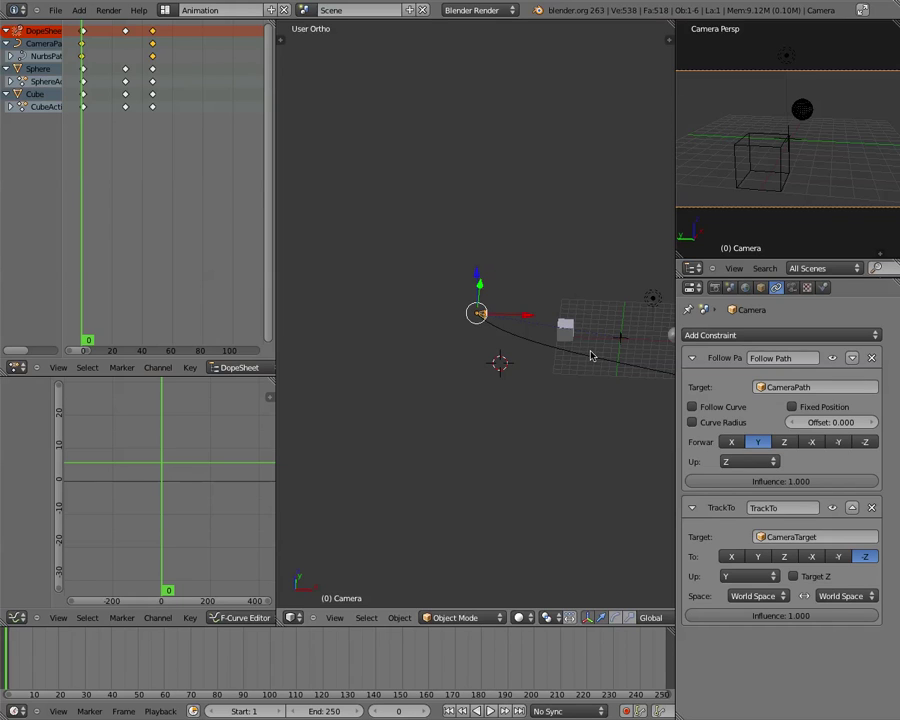
Orbit to a near top-down view, scrub back to frame 0, and select CameraTarget.
middle_drag(600, 337, 538, 496)
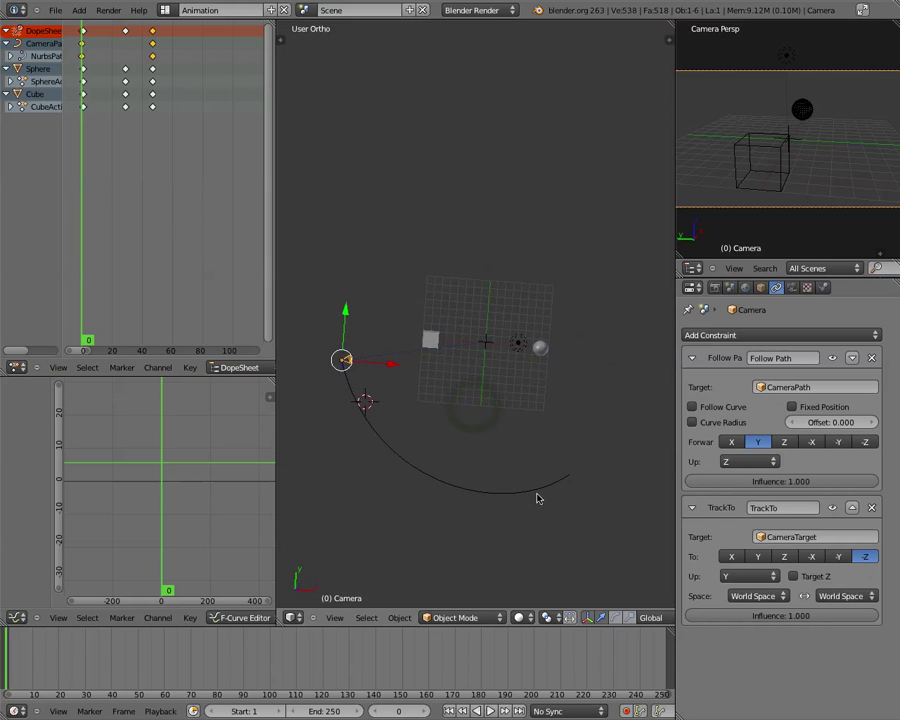
drag(28, 656, 2, 658)
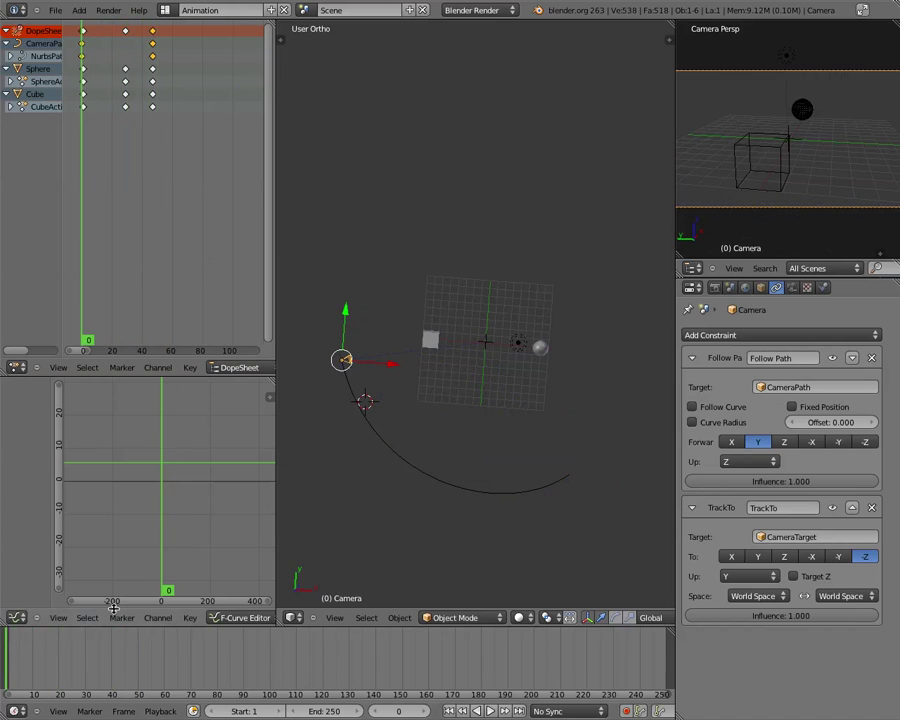
right_click(486, 344)
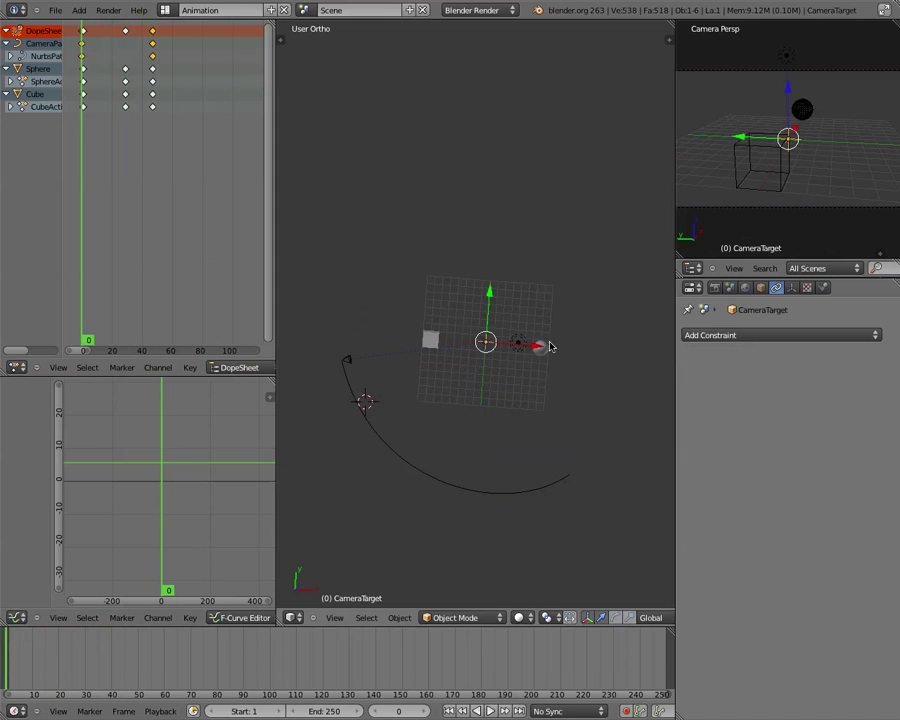
Reposition the CameraTarget empty along X and Y and raise it slightly in Z.
drag(540, 348, 508, 350)
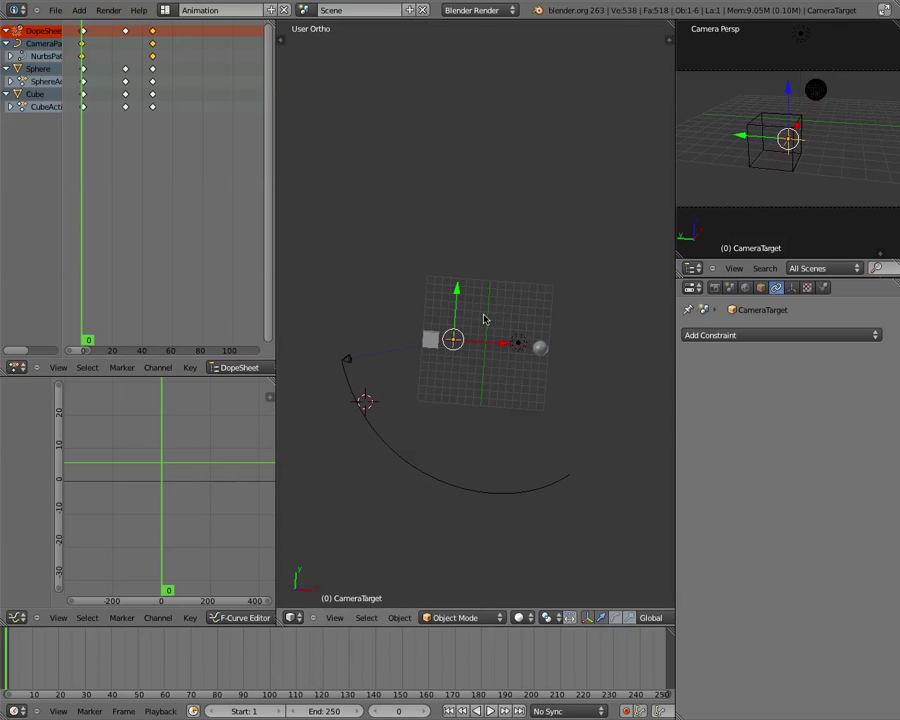
drag(459, 296, 473, 317)
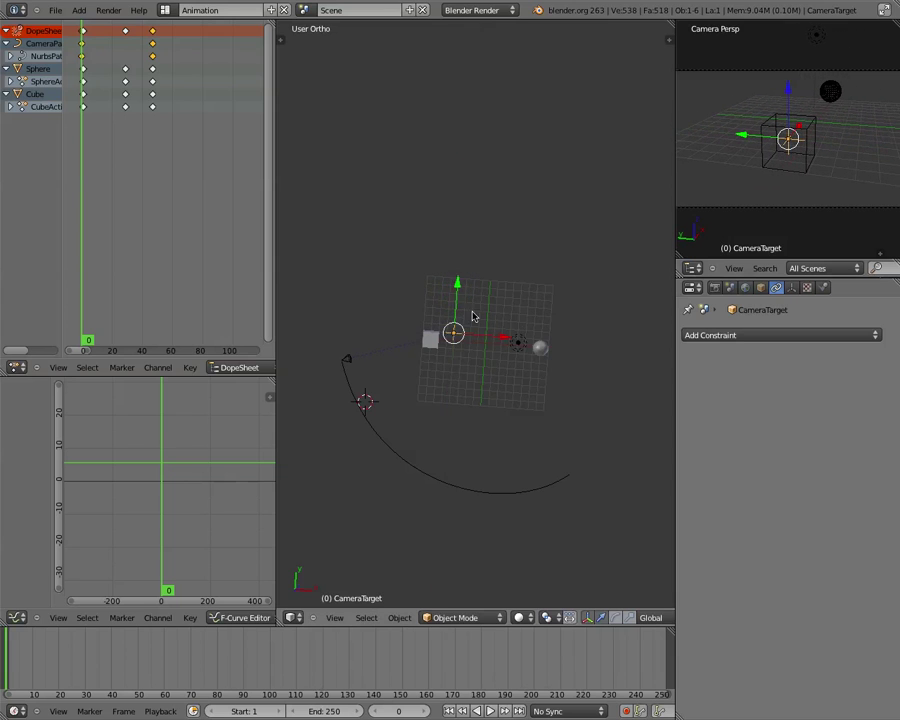
middle_drag(474, 328, 479, 204)
mouse_move(453, 282)
mouse_down()
mouse_move(453, 232)
mouse_move(458, 272)
mouse_up()
middle_drag(474, 341, 472, 368)
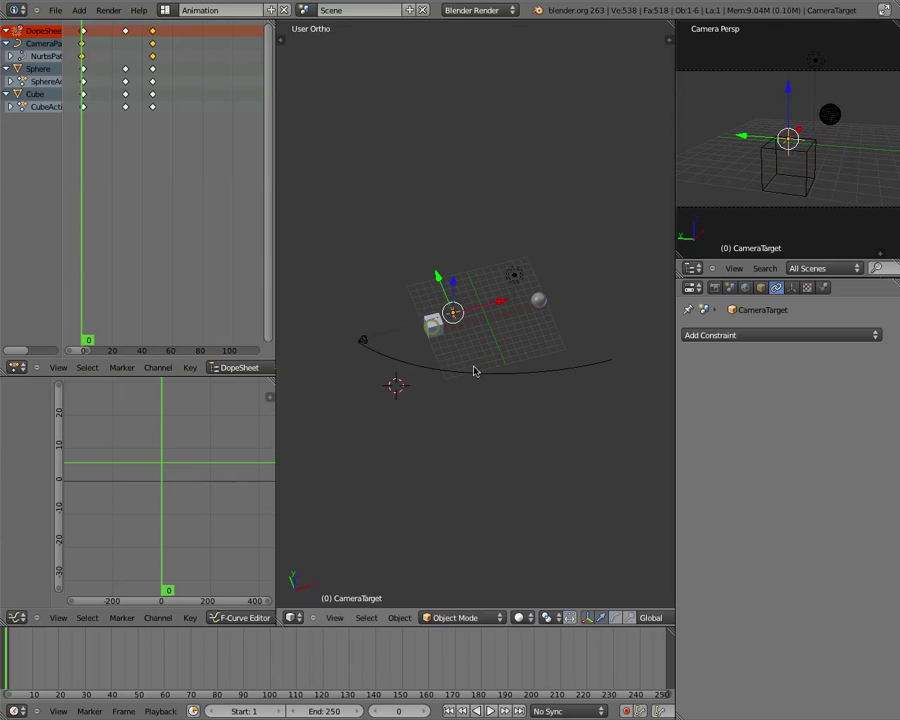
mouse_move(440, 295)
mouse_down()
mouse_move(426, 267)
mouse_move(452, 305)
mouse_up()
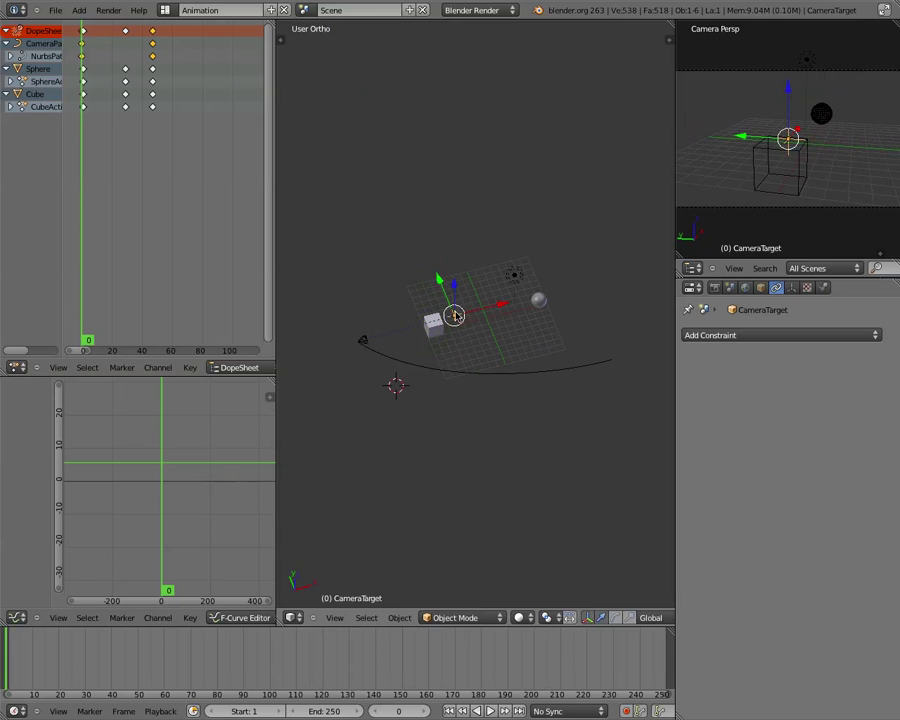
Key CameraTarget's Location at frame 0, replacing an accidental location-rotation-scale key.
key(i)
click(458, 314)
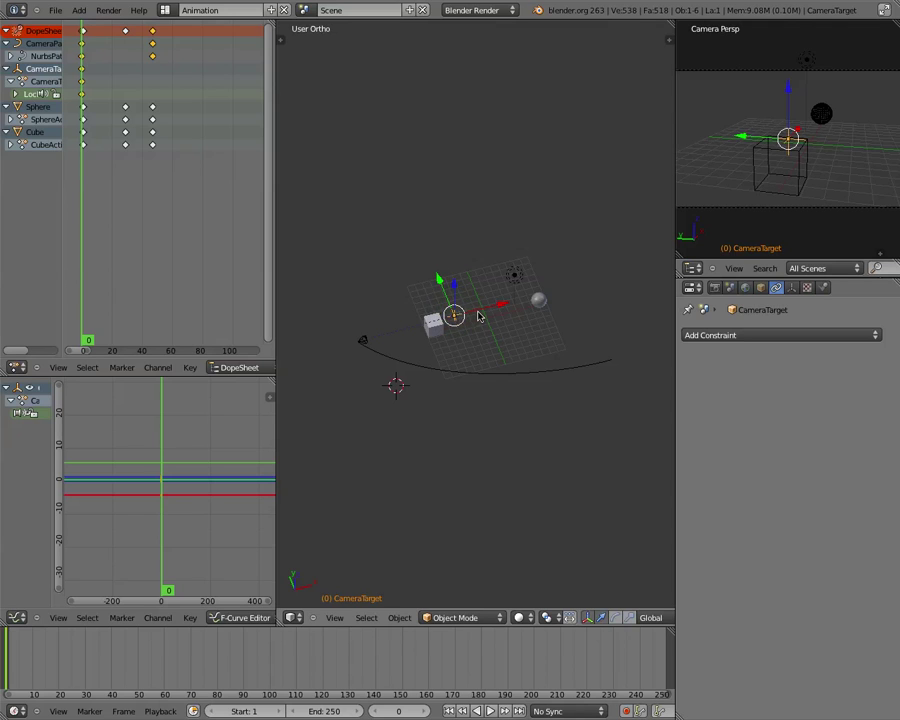
key(alt+i)
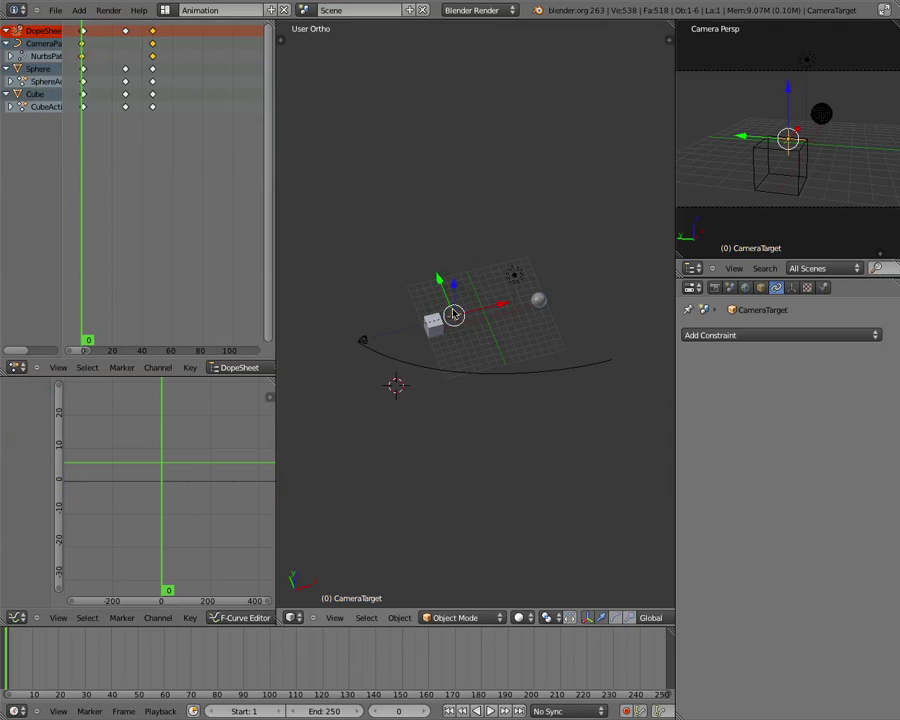
key(i)
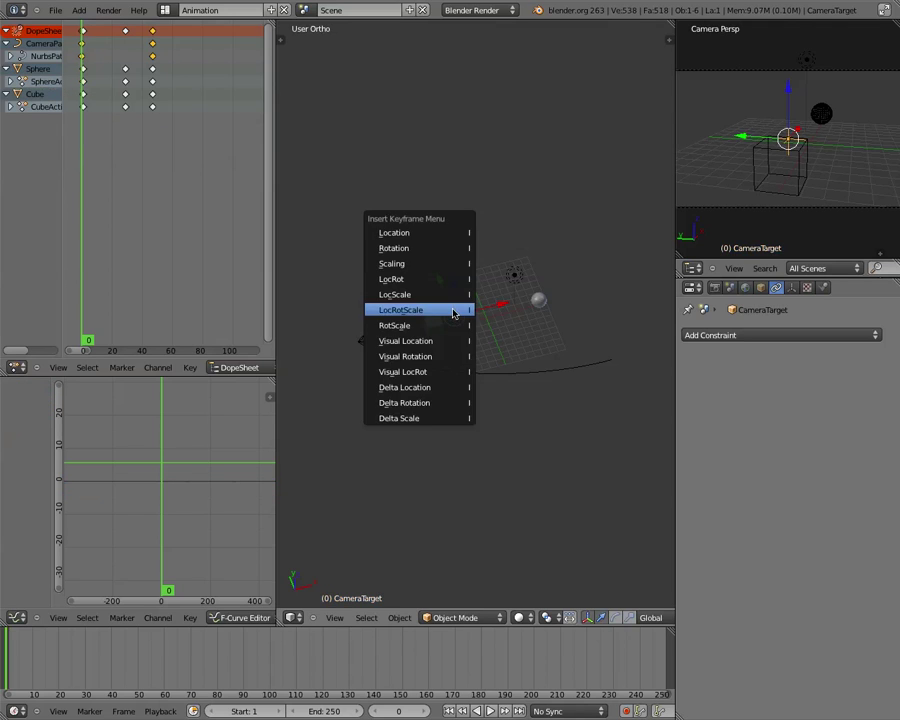
click(445, 235)
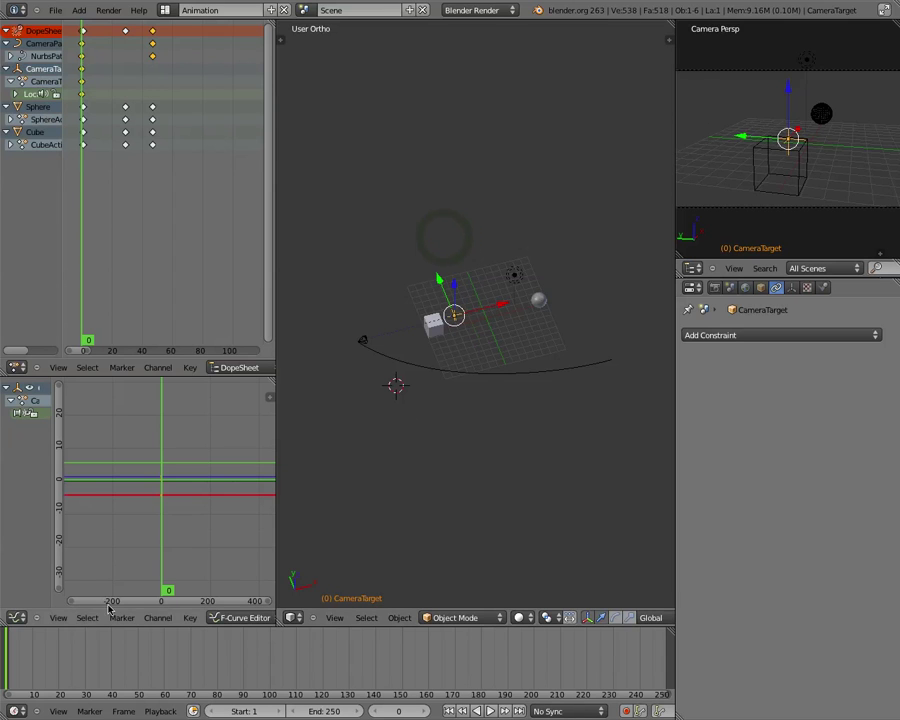
At frame 33, move the CameraTarget empty further right along X.
drag(20, 655, 88, 686)
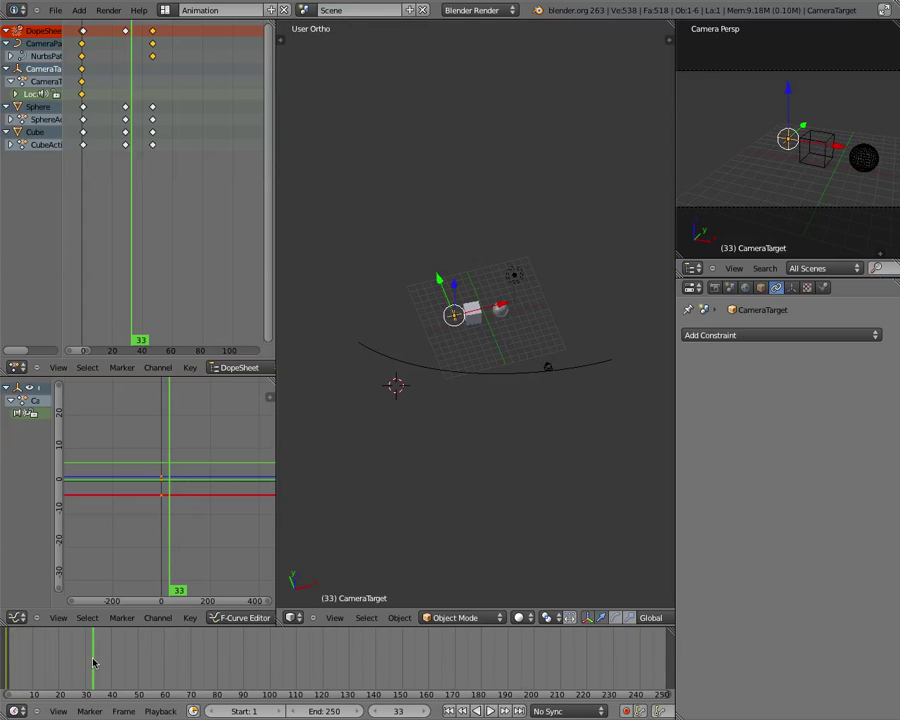
drag(503, 308, 536, 296)
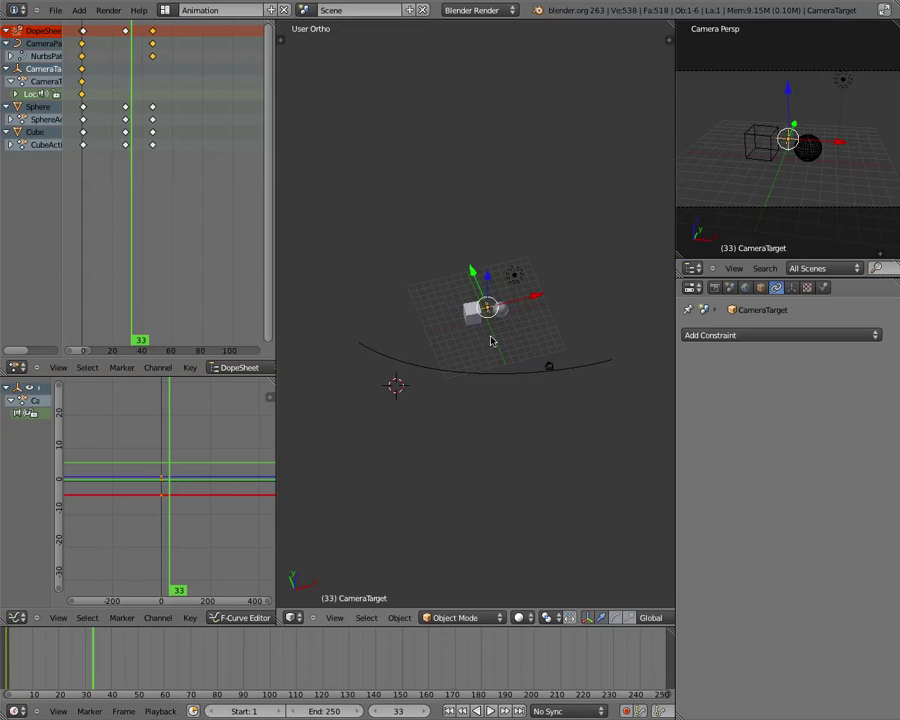
middle_drag(498, 360, 502, 333)
drag(500, 257, 488, 273)
right_click(490, 276)
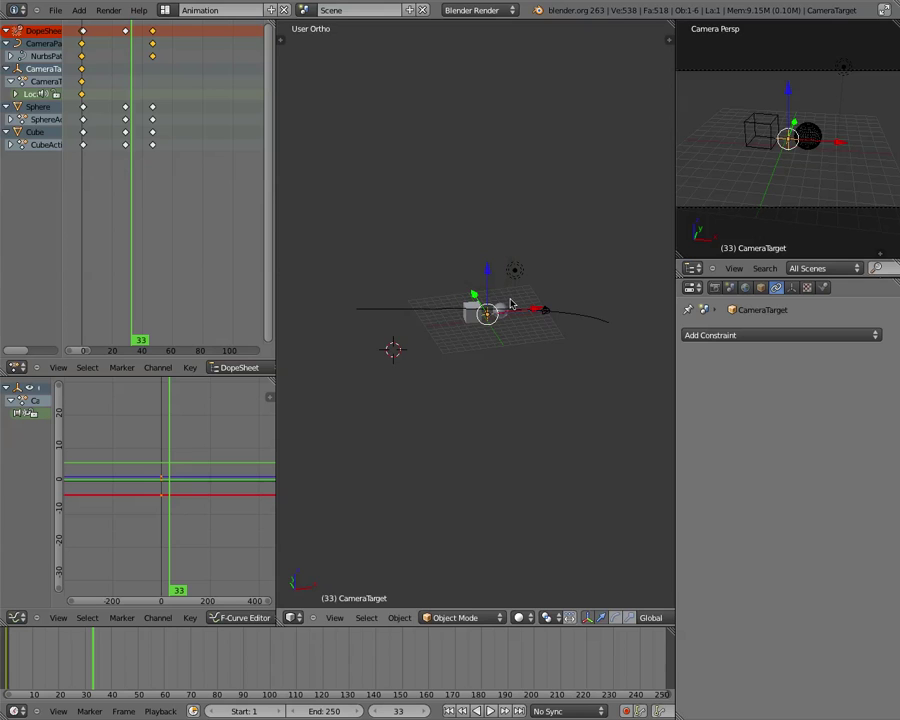
Key CameraTarget's Location at frame 33, then scrub back to preview its motion.
key(i)
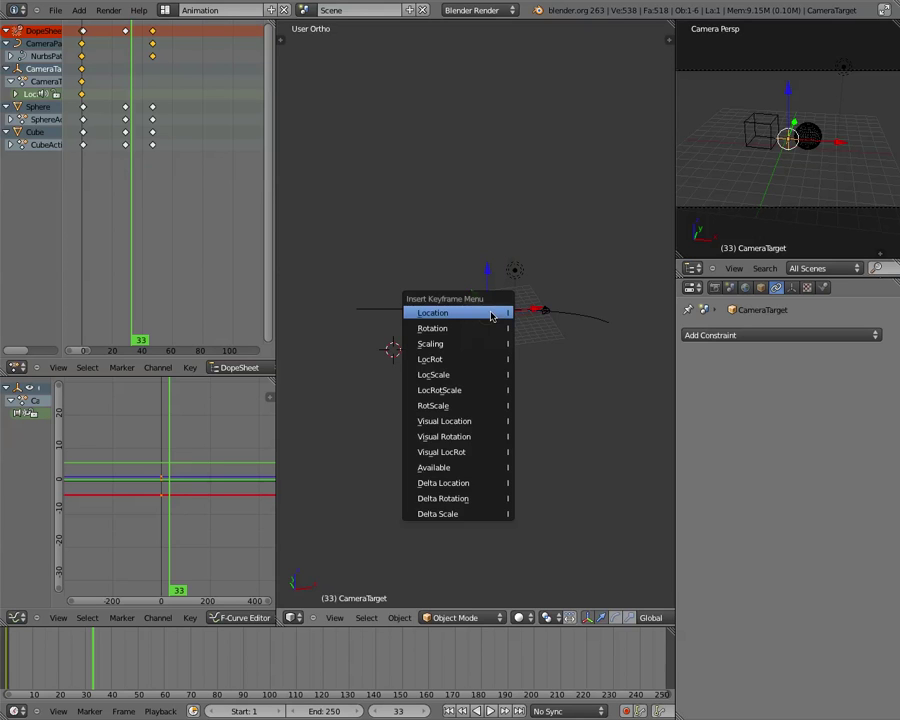
click(490, 312)
middle_drag(490, 315, 490, 411)
scroll(490, 411, up, 5)
scroll(494, 396, down, 2)
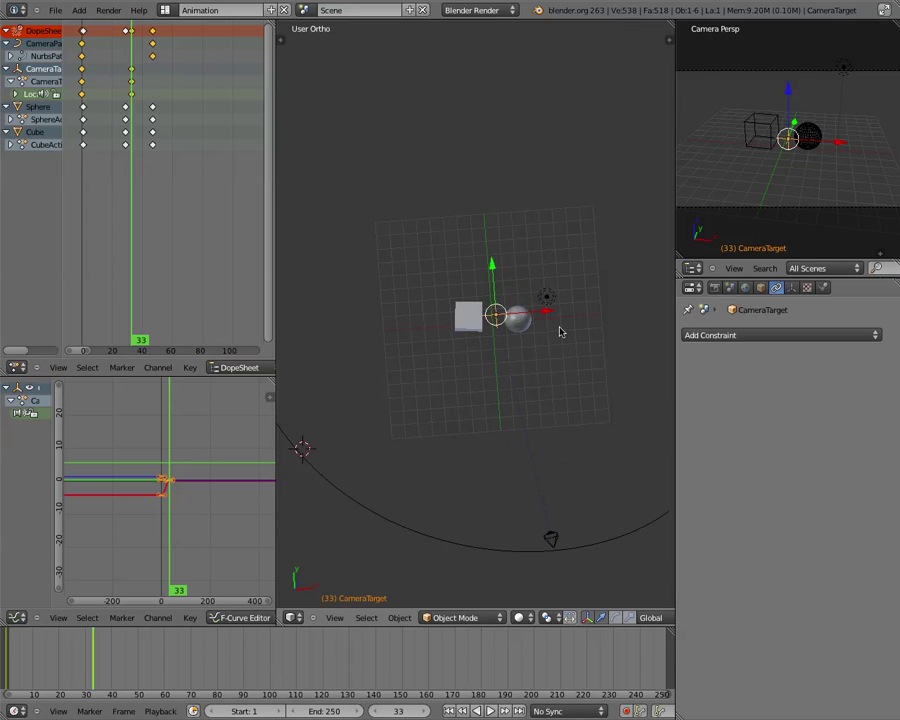
mouse_move(80, 665)
mouse_down()
mouse_move(86, 661)
mouse_move(46, 659)
mouse_move(120, 663)
mouse_move(24, 659)
mouse_move(76, 665)
mouse_up()
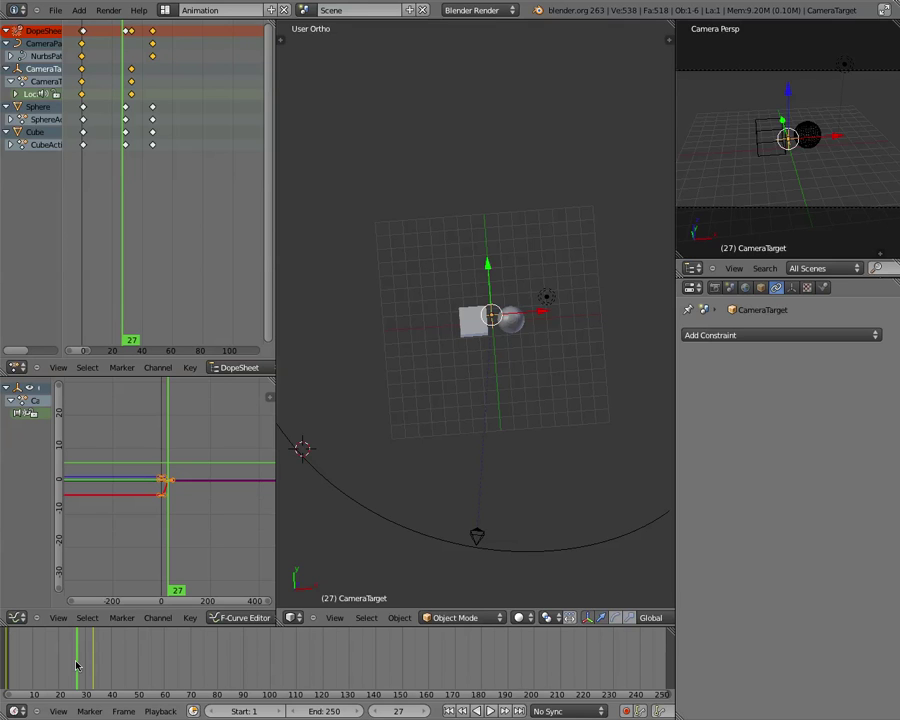
mouse_move(76, 665)
mouse_down()
mouse_move(55, 640)
mouse_move(16, 640)
mouse_move(54, 660)
mouse_move(136, 659)
mouse_move(66, 665)
mouse_move(50, 657)
mouse_move(141, 667)
mouse_move(75, 663)
mouse_up()
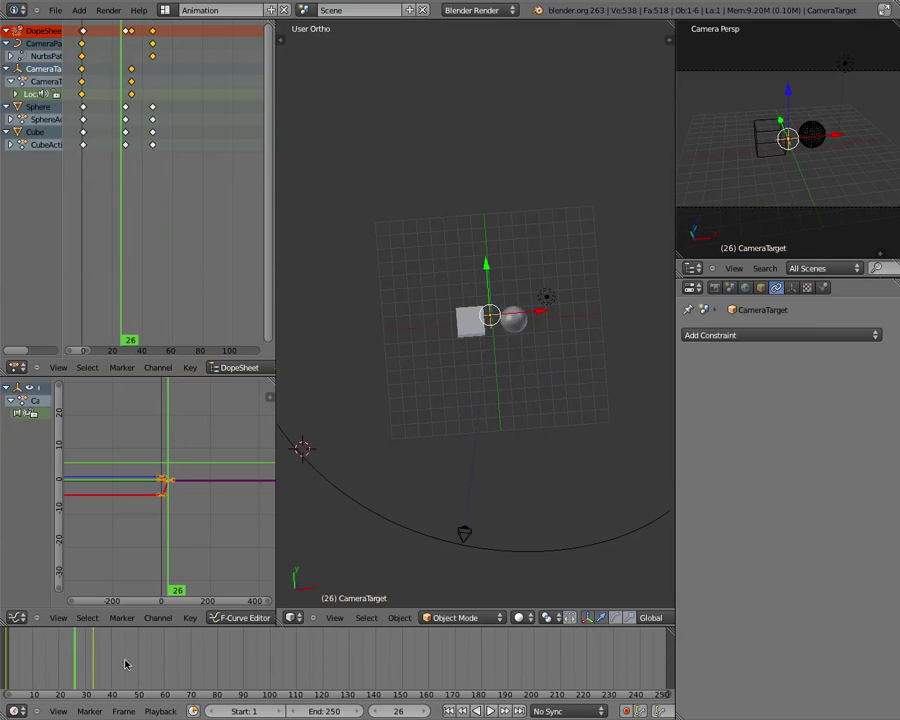
Select the CameraPath curve and enter Edit Mode, scrubbing to watch the camera travel.
right_click(520, 553)
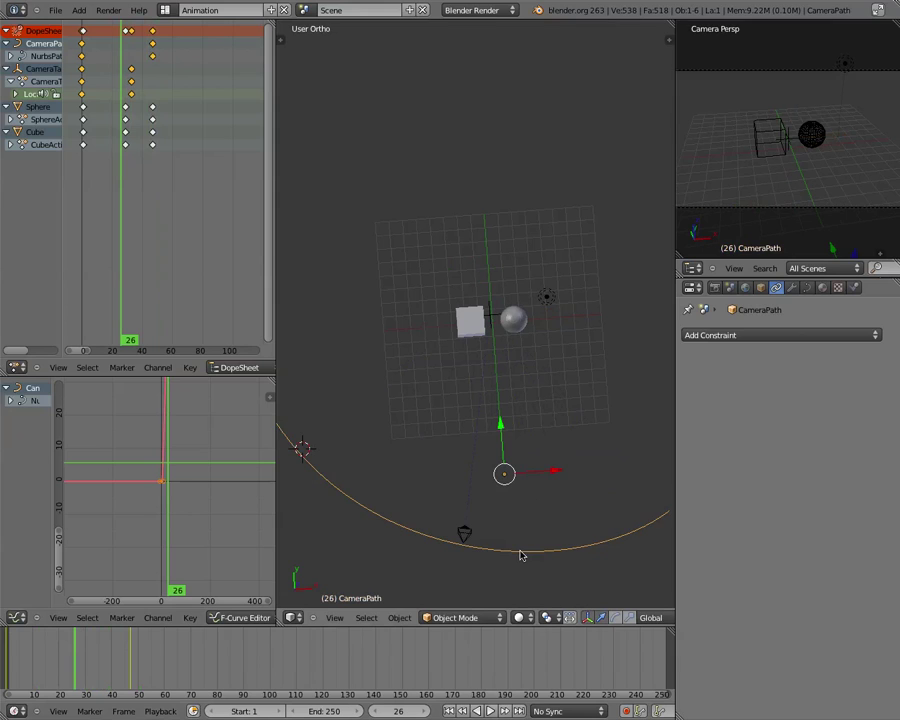
key(Tab)
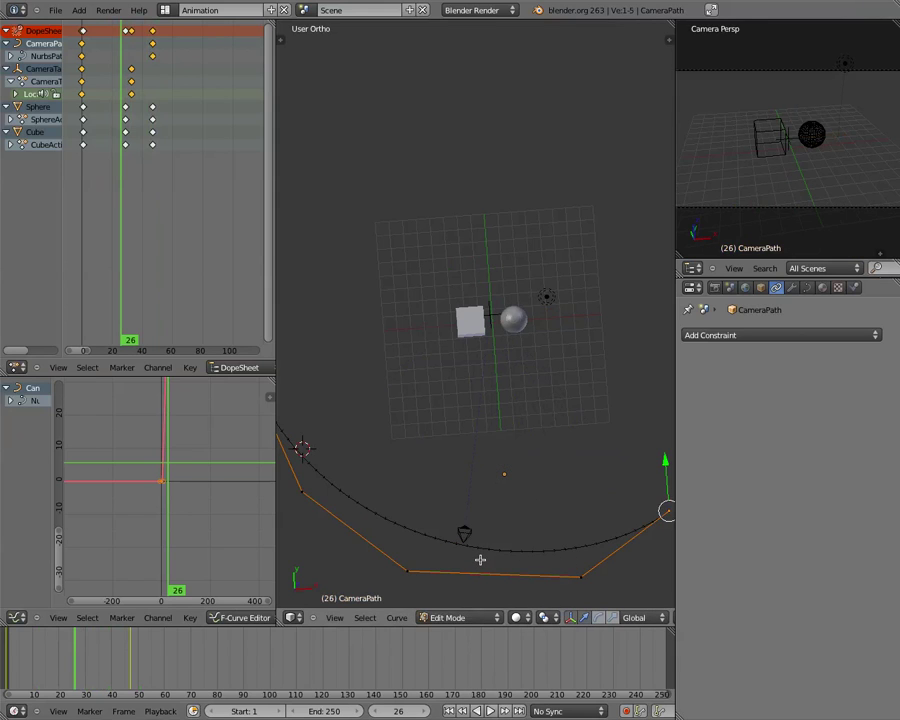
mouse_move(74, 668)
mouse_down()
mouse_move(62, 670)
mouse_move(78, 665)
mouse_up()
Raise the lower-left, lower-right and both end control points of CameraPath.
right_click(409, 572)
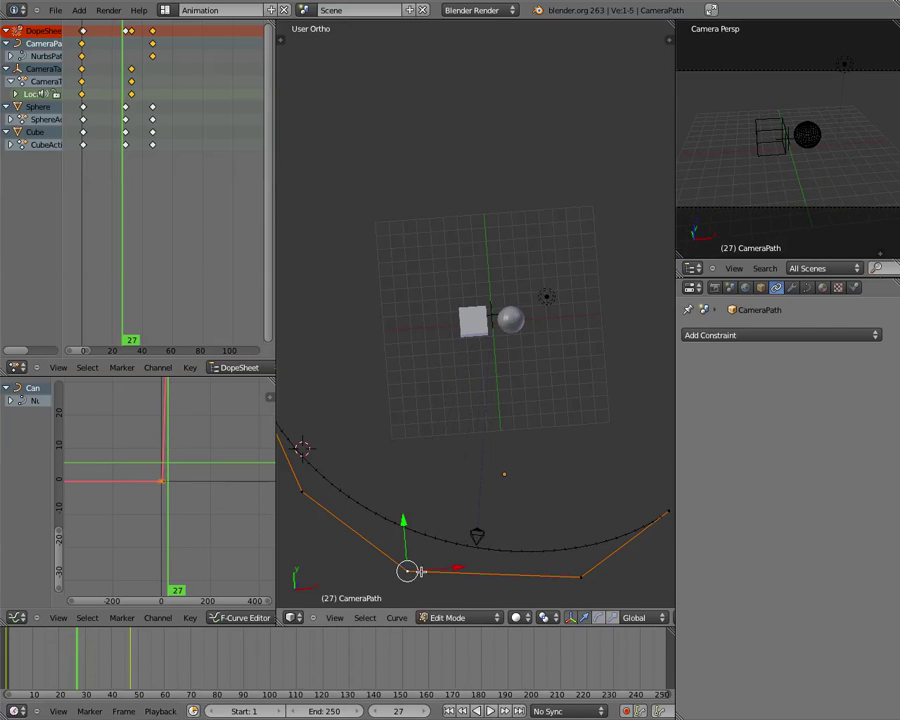
drag(409, 523, 412, 470)
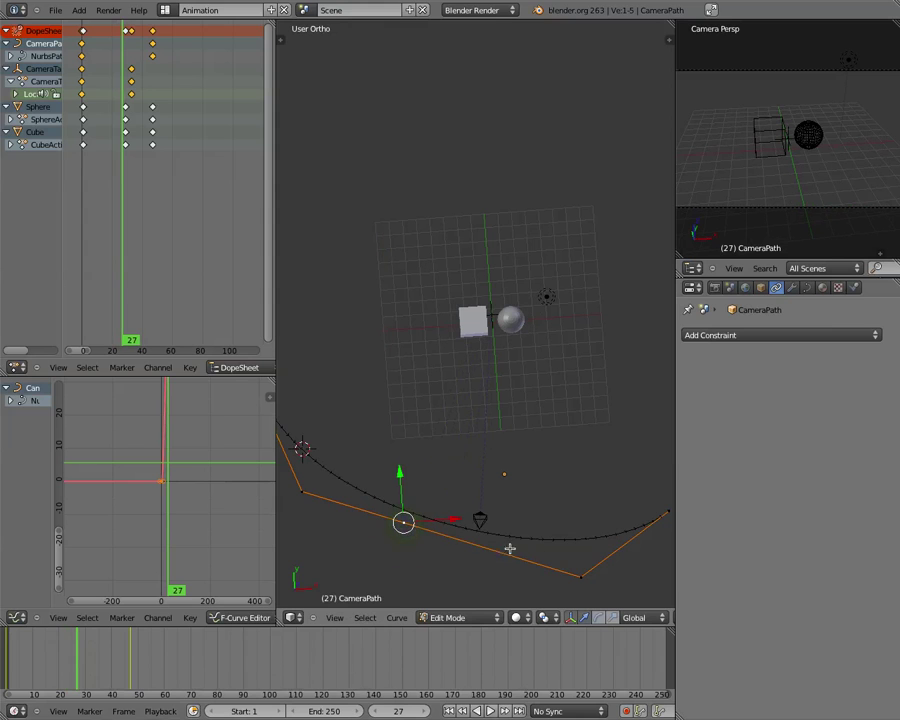
right_click(577, 573)
drag(577, 528, 566, 468)
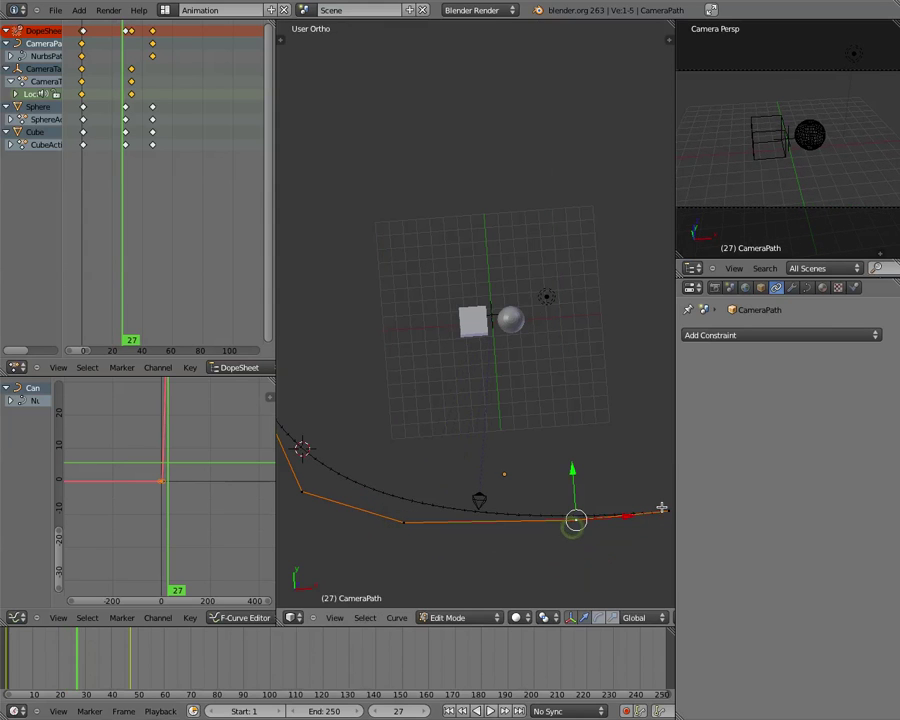
drag(633, 518, 723, 510)
drag(665, 468, 637, 378)
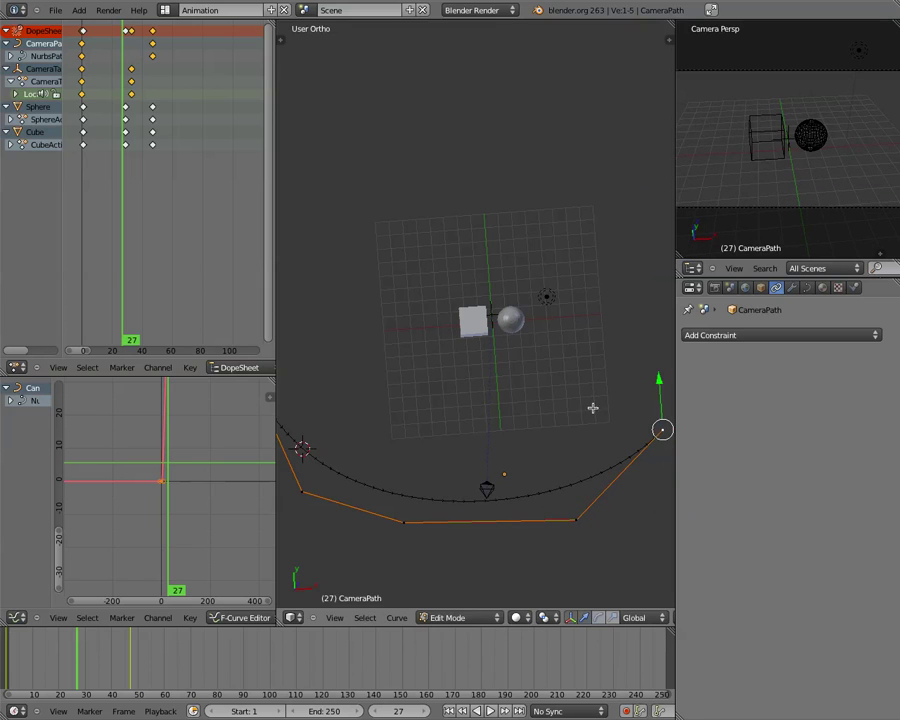
right_click(302, 490)
drag(303, 453, 300, 426)
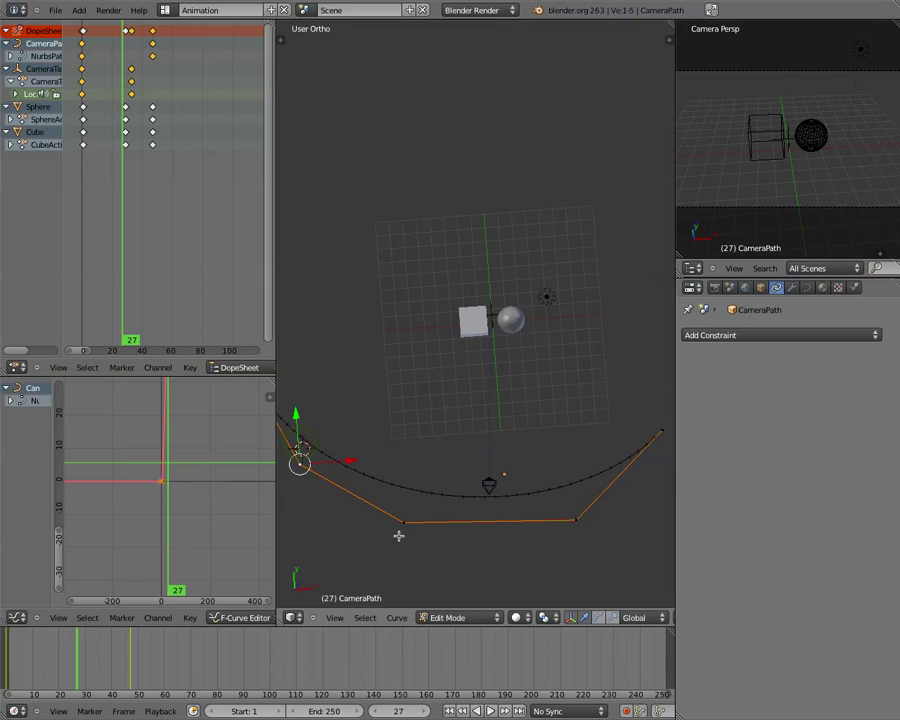
drag(70, 658, 90, 670)
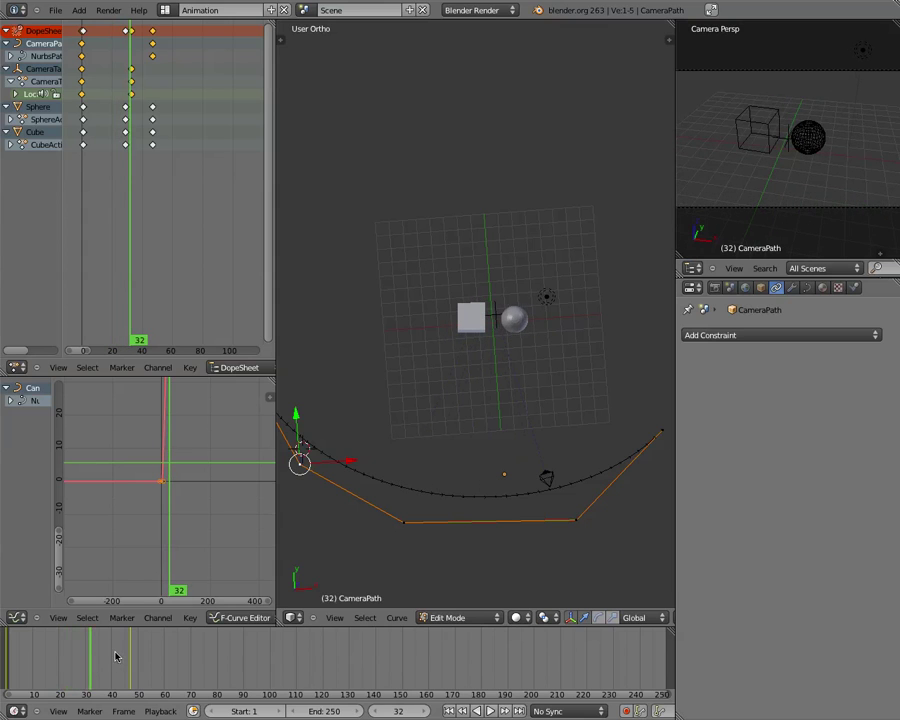
Nudge the bottom-left and bottom-right control points slightly higher.
right_click(403, 522)
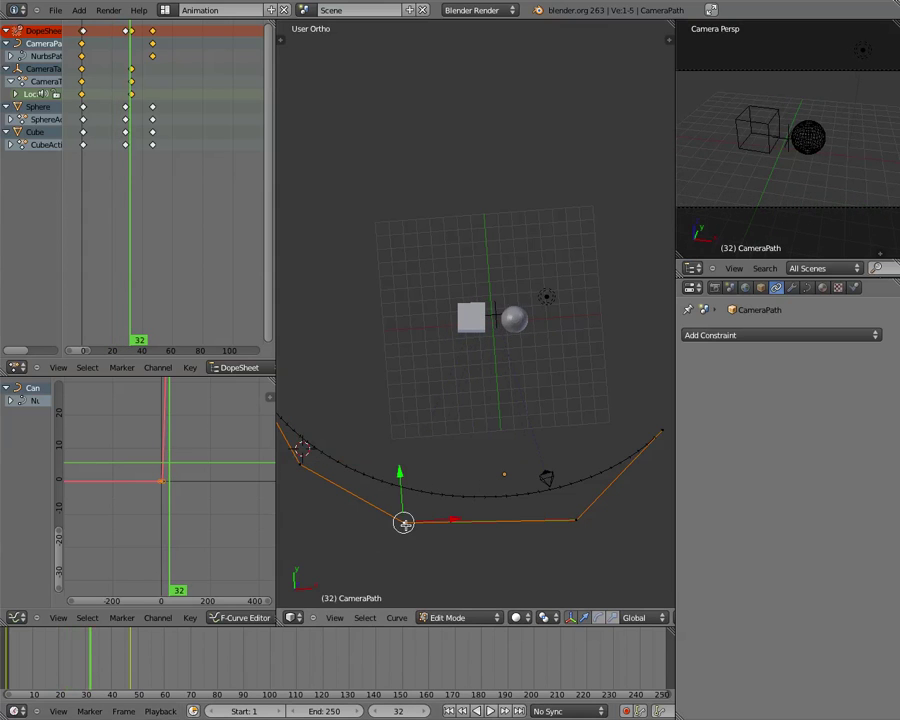
drag(400, 470, 400, 450)
right_click(574, 518)
drag(568, 472, 560, 448)
alt+scroll(559, 448, down, 4)
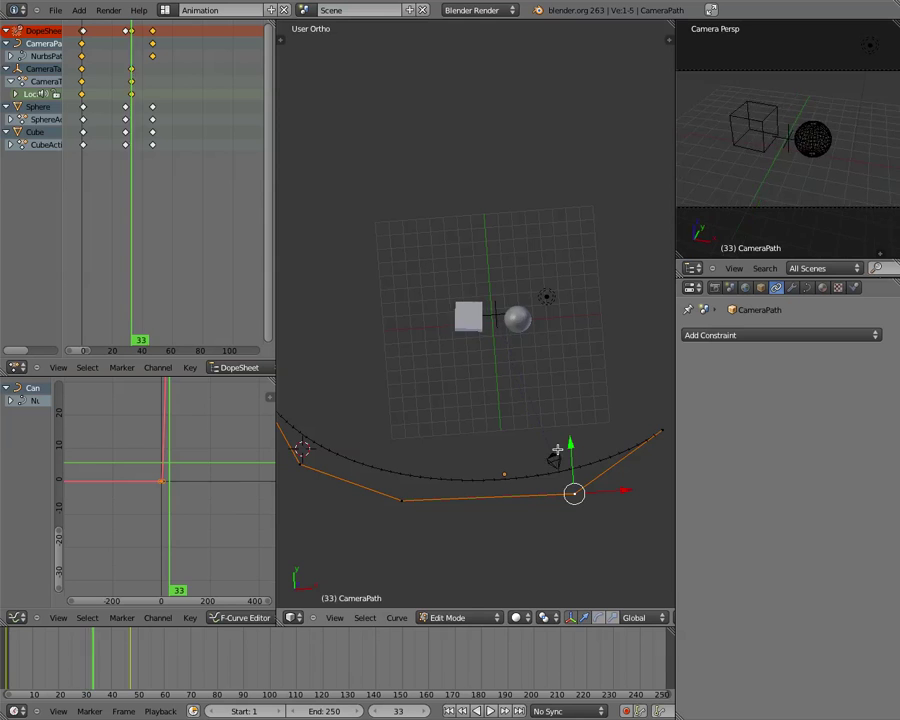
alt+scroll(558, 449, up, 20)
alt+scroll(558, 449, down, 20)
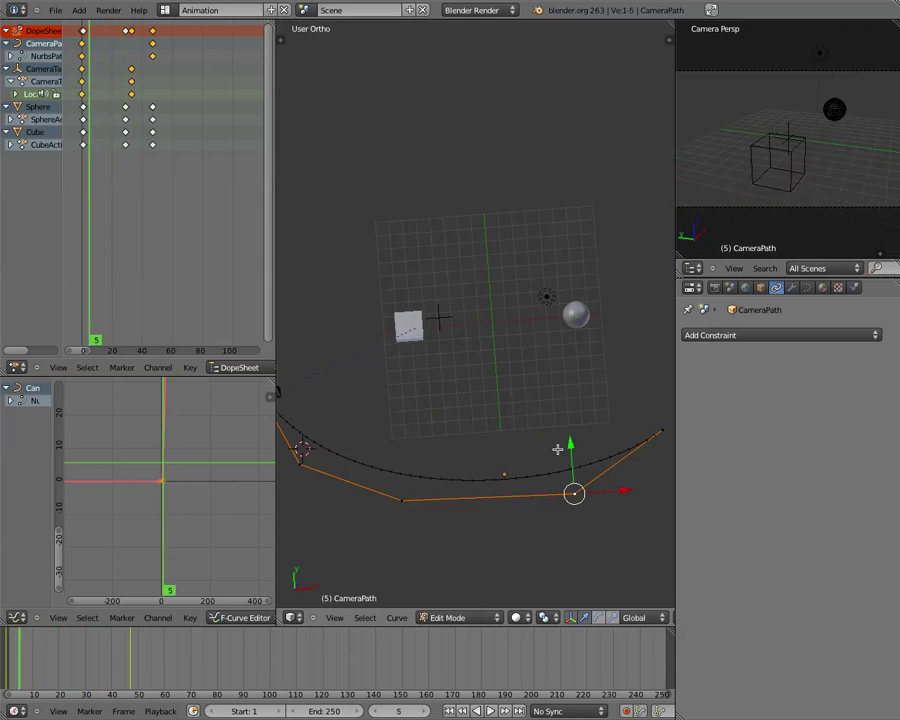
alt+scroll(558, 450, up, 20)
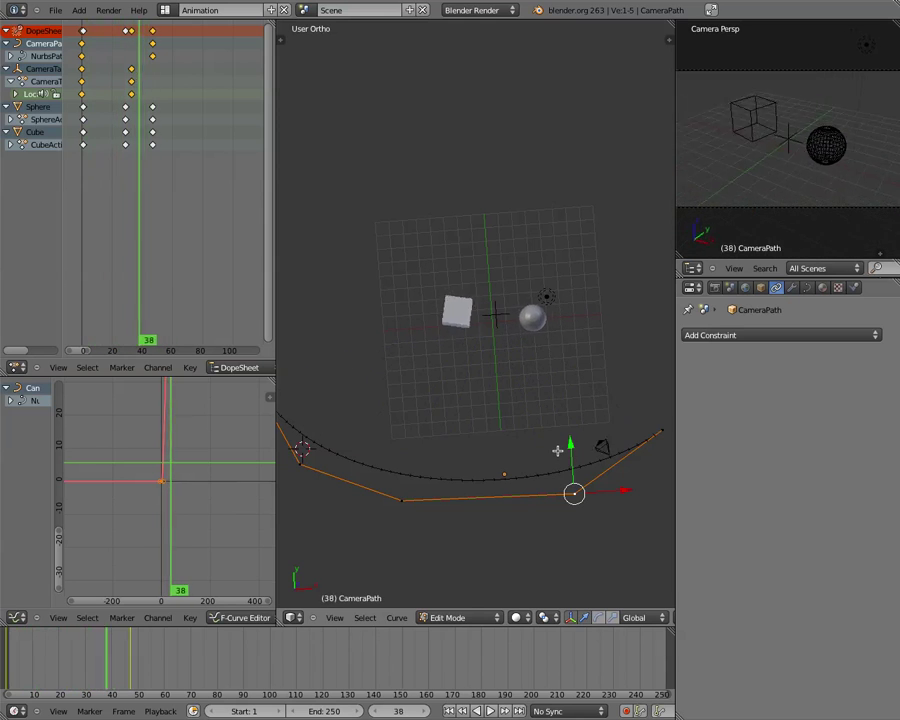
alt+scroll(556, 451, down, 14)
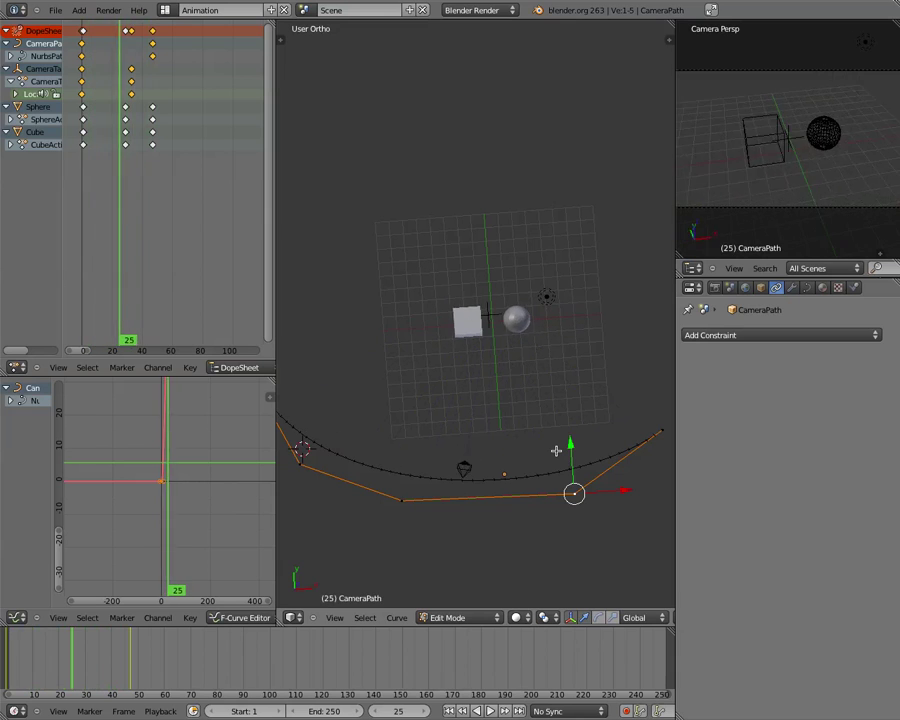
alt+scroll(556, 451, up, 17)
alt+scroll(556, 451, down, 20)
alt+scroll(556, 451, up, 17)
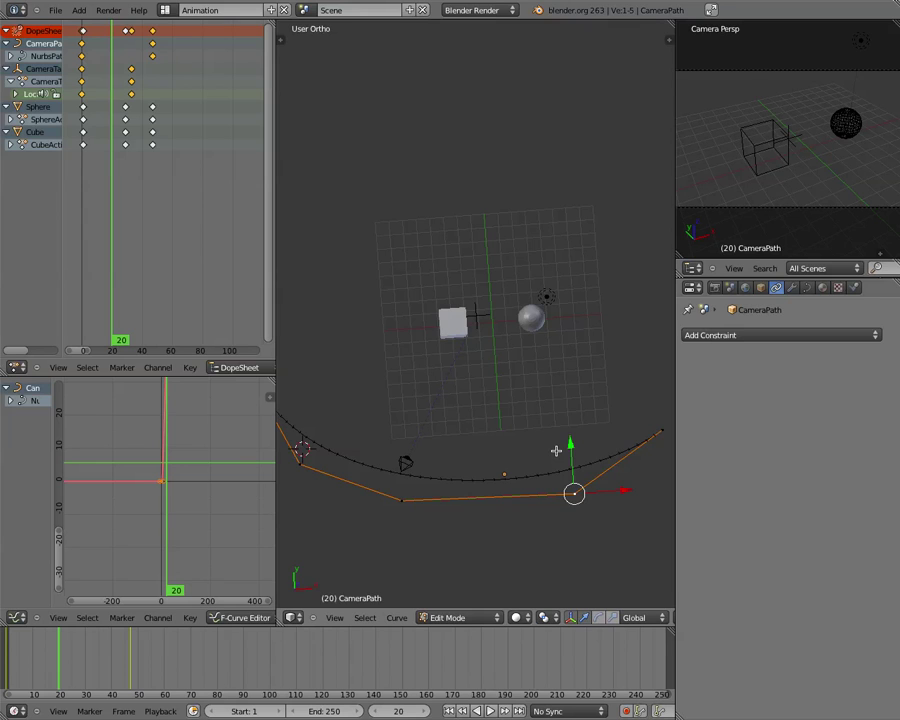
Leave Edit Mode and, at frame 47, set CameraPath's Path Animation Evaluation Time to 1505.041.
key(Tab)
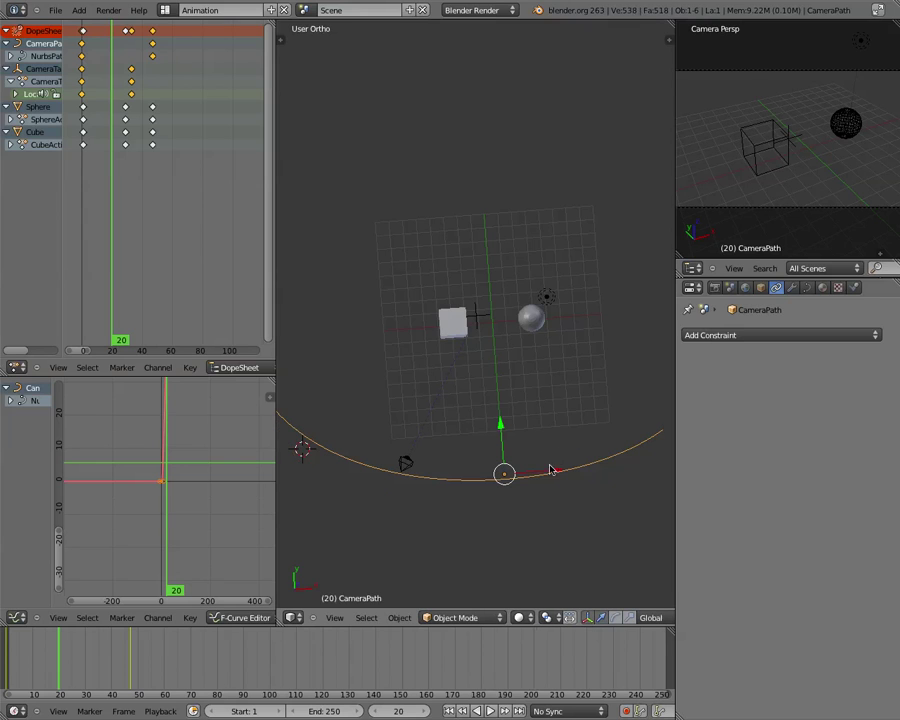
click(808, 287)
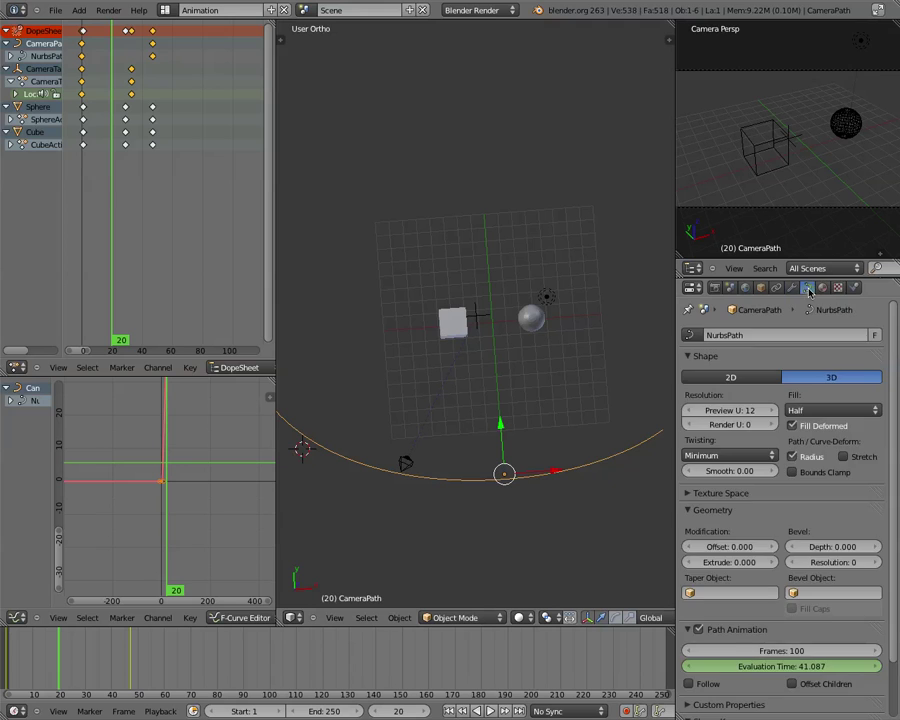
scroll(770, 600, down, 4)
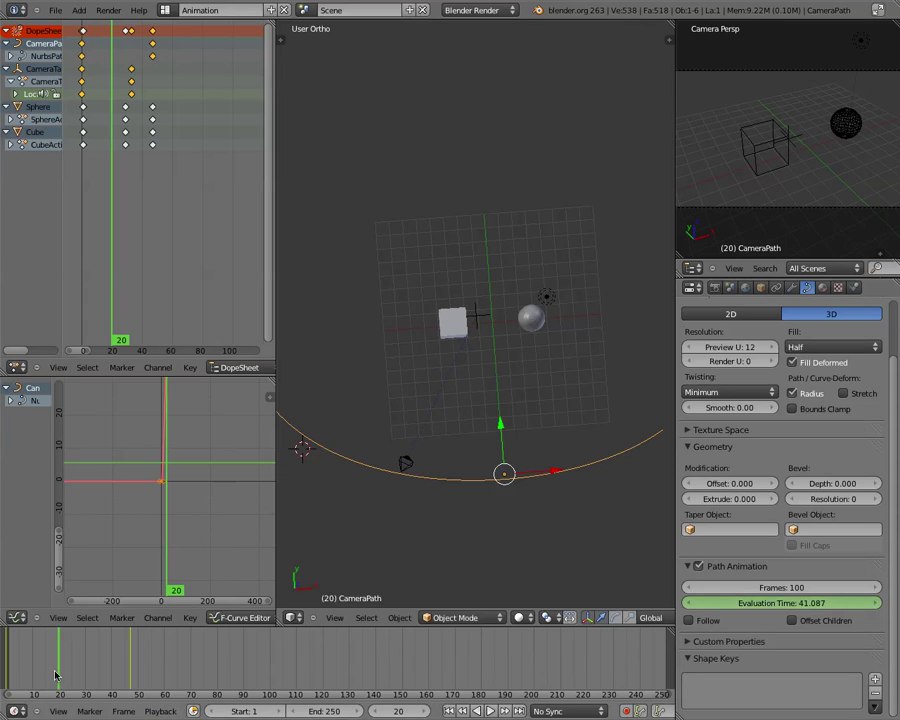
drag(60, 672, 130, 677)
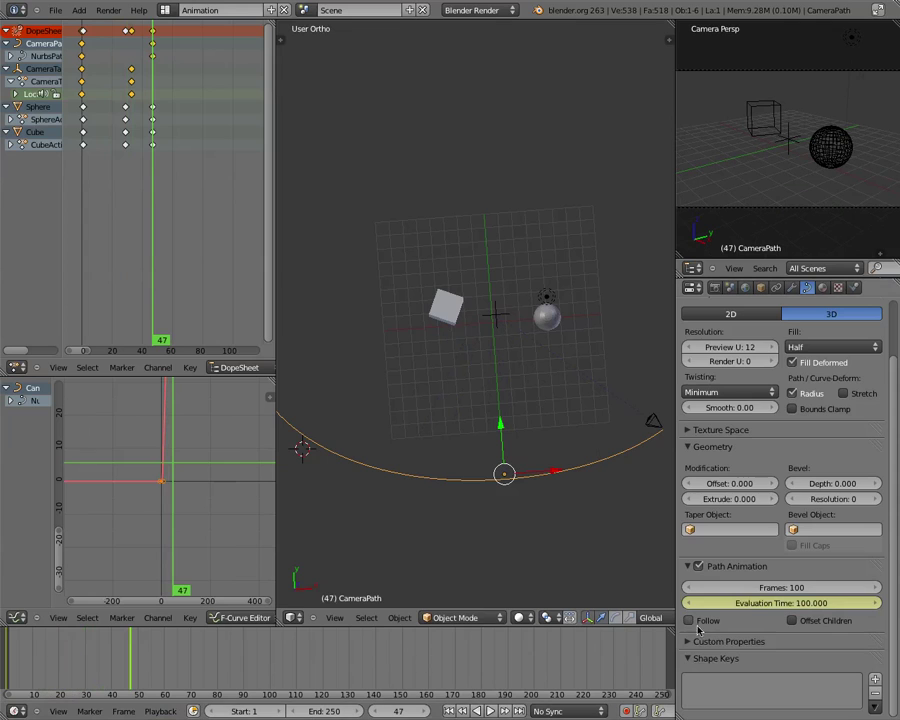
drag(757, 604, 897, 601)
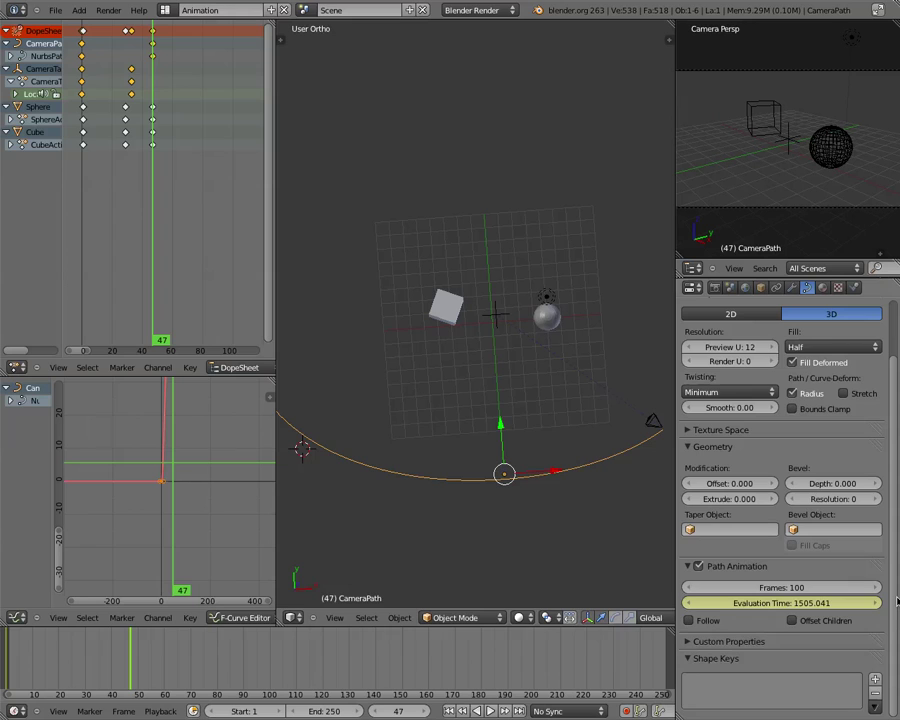